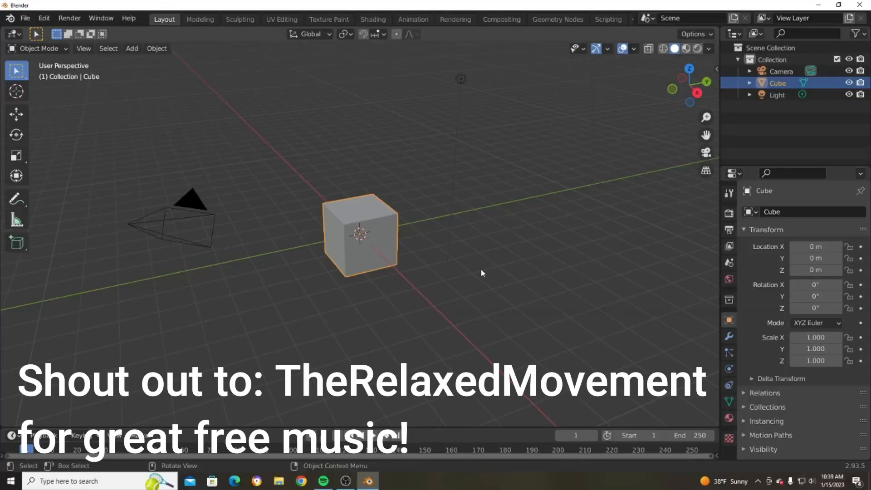
Delete the default light, camera and cube so the scene is empty
{"action": "left_click", "coordinate": [778, 95]}
{"action": "key", "text": "Delete"}
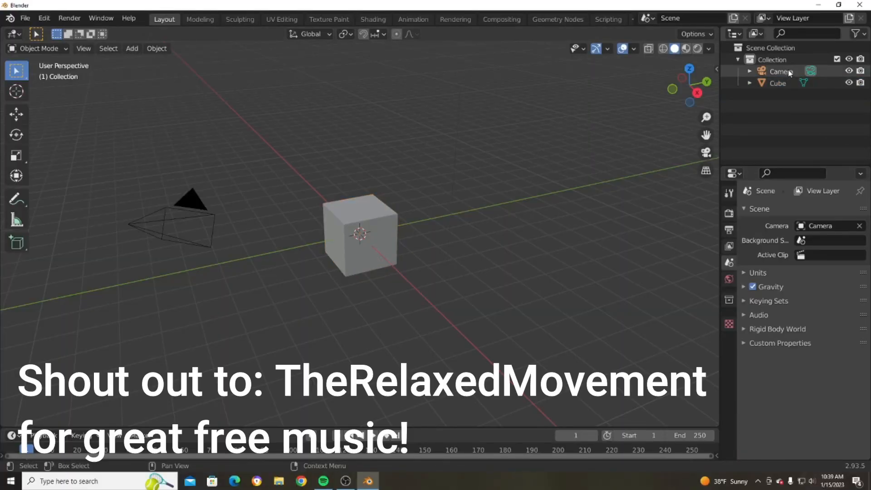
{"action": "left_click", "coordinate": [780, 71]}
{"action": "key", "text": "Delete"}
{"action": "left_click", "coordinate": [777, 71]}
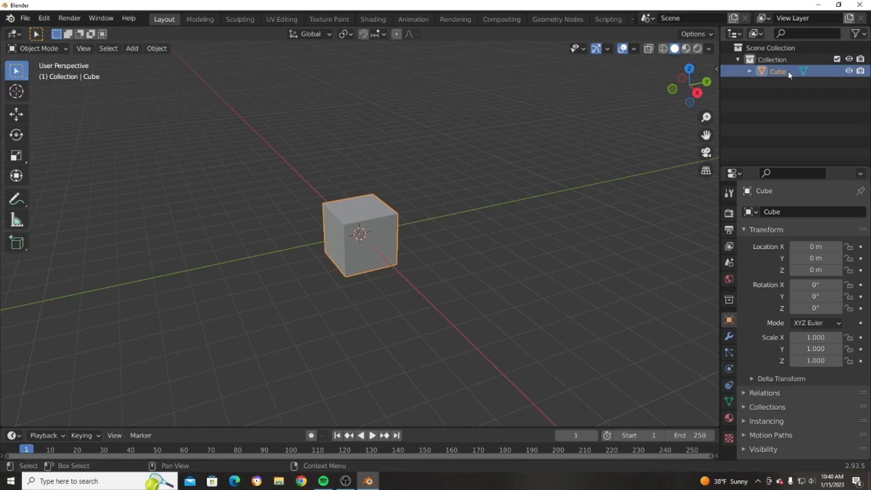
{"action": "key", "text": "Delete"}
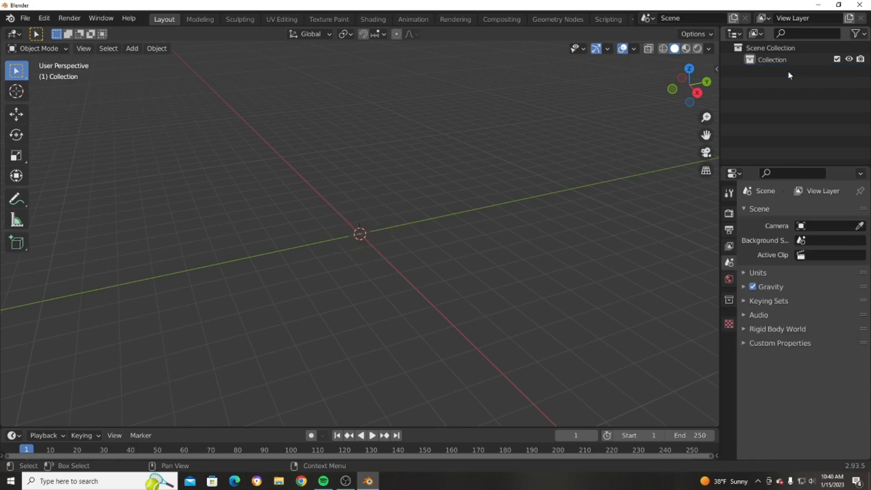
{"action": "scroll", "coordinate": [434, 236], "scroll_direction": "up", "scroll_amount": 2}
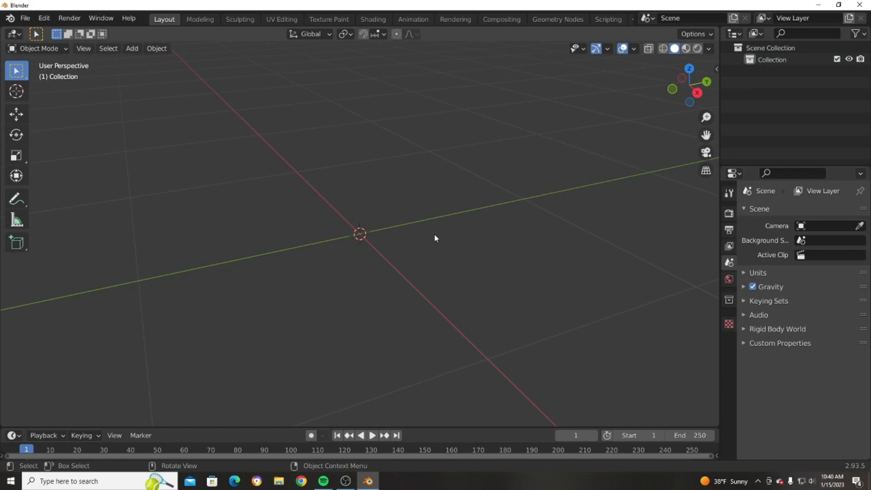
Switch to Chrome and search Google Images for "blender"
{"action": "left_click", "coordinate": [301, 481]}
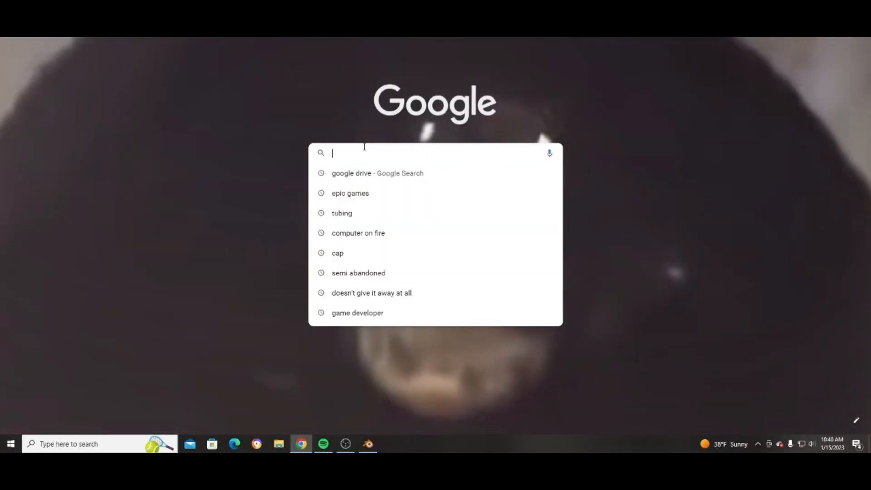
{"action": "type", "text": "blender"}
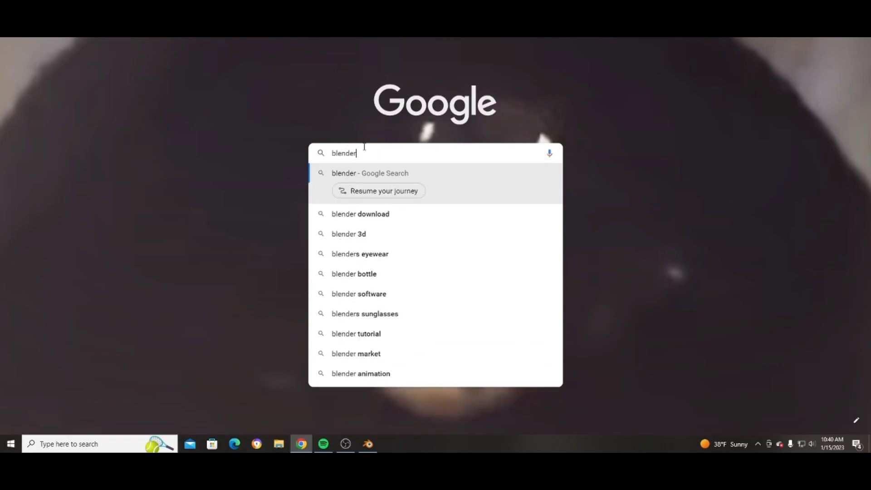
{"action": "key", "text": "Return"}
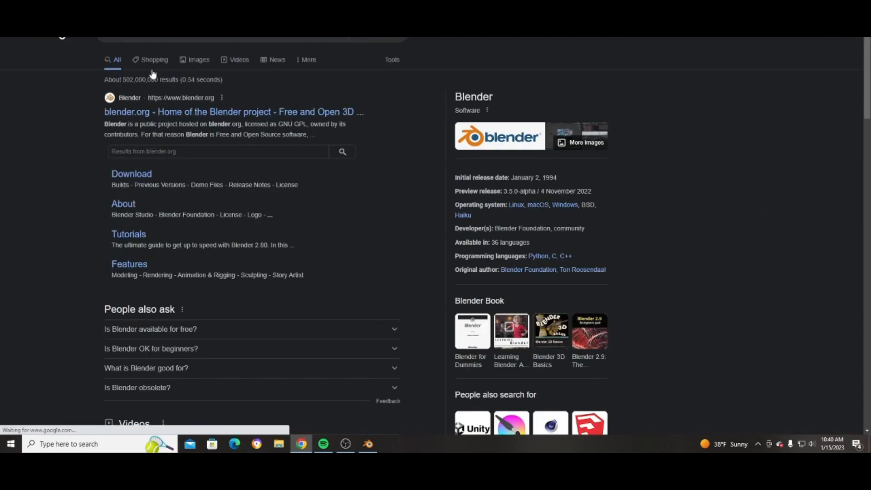
{"action": "left_click", "coordinate": [194, 62]}
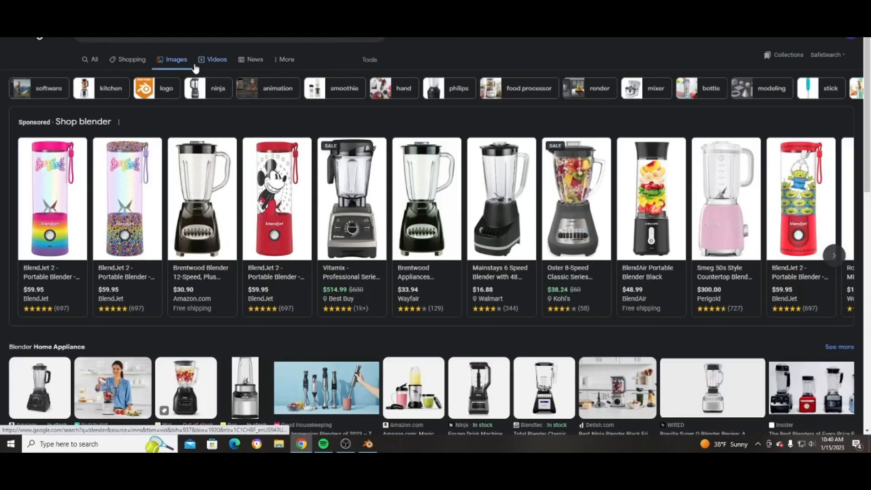
Open the Amazon page of the Brentwood 12-Speed blender from the sponsored image results
{"action": "scroll", "coordinate": [178, 223], "scroll_direction": "down", "scroll_amount": 3}
{"action": "scroll", "coordinate": [238, 222], "scroll_direction": "up", "scroll_amount": 3}
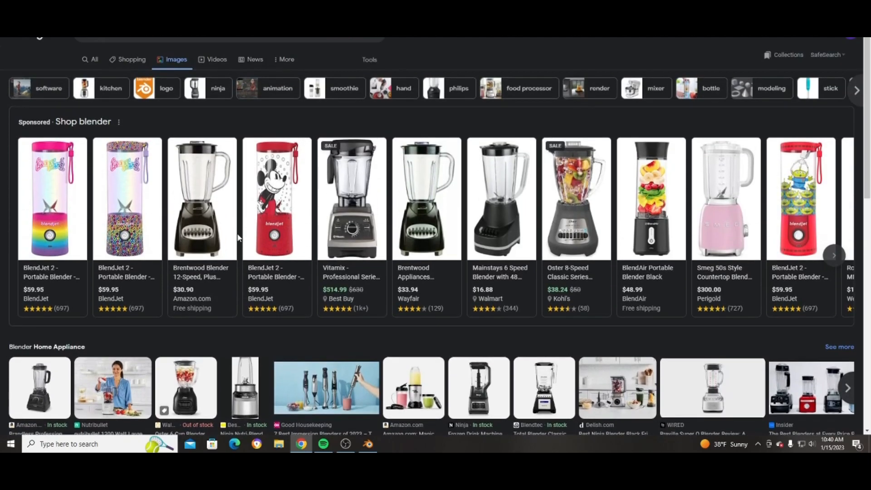
{"action": "right_click", "coordinate": [211, 199]}
{"action": "left_click", "coordinate": [221, 206]}
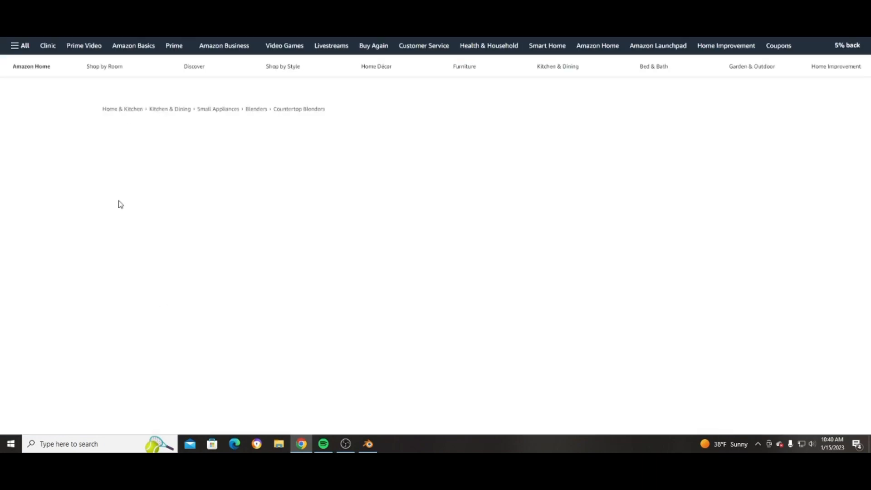
Examine the Brentwood blender's product photos, including the shape of its base and jar
{"action": "mouse_move", "coordinate": [304, 206]}
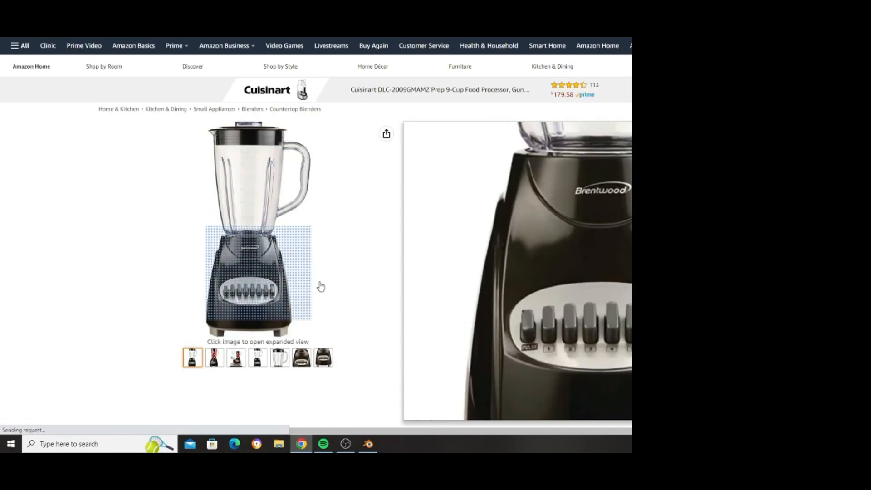
{"action": "scroll", "coordinate": [148, 301], "scroll_direction": "down", "scroll_amount": 3}
{"action": "mouse_move", "coordinate": [199, 252]}
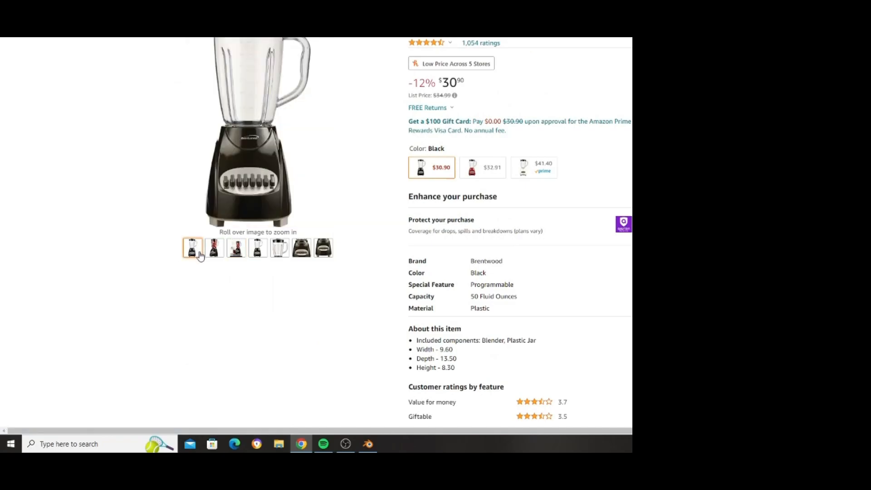
{"action": "scroll", "coordinate": [505, 167], "scroll_direction": "up", "scroll_amount": 2}
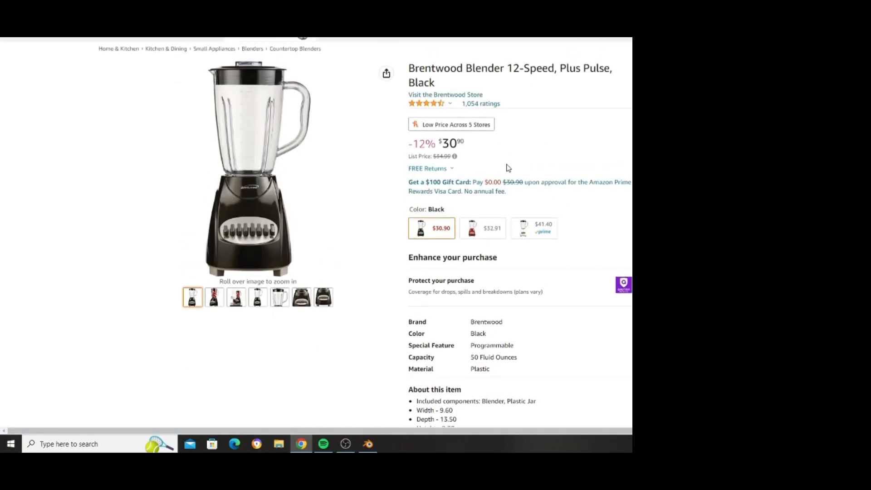
{"action": "mouse_move", "coordinate": [249, 138]}
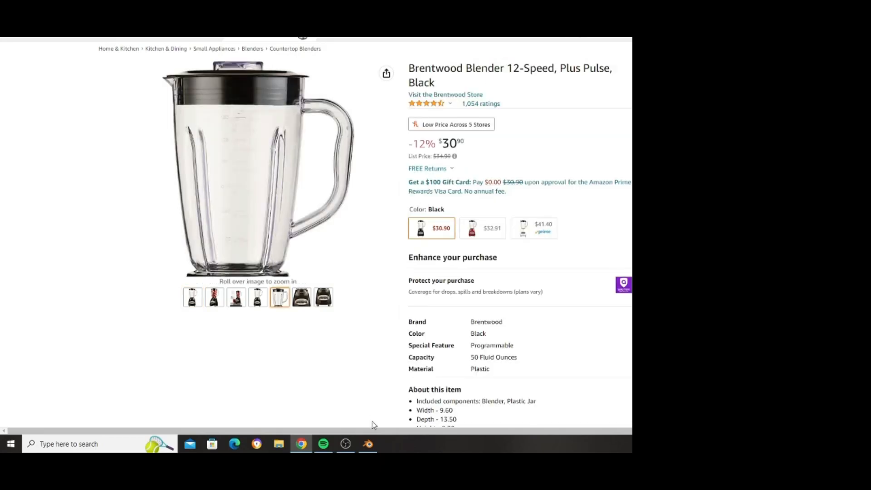
Switch back to Blender, add a circle mesh and fill it with a face
{"action": "left_click", "coordinate": [368, 444]}
{"action": "middle_click_drag", "start_coordinate": [384, 256], "coordinate": [336, 218]}
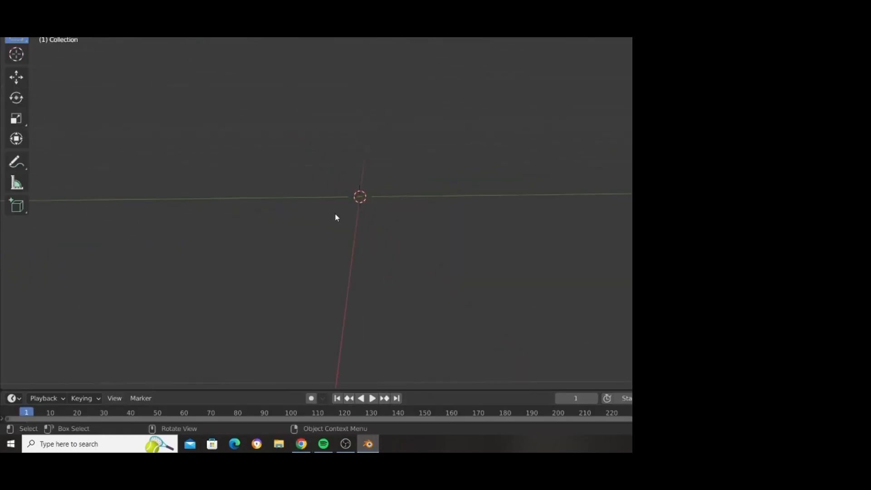
{"action": "key", "text": "shift+a"}
{"action": "mouse_move", "coordinate": [366, 205]}
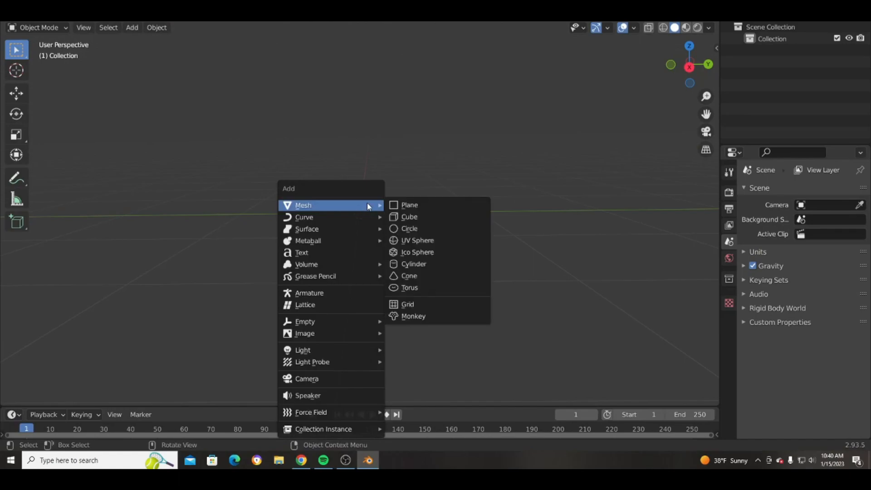
{"action": "left_click", "coordinate": [409, 229]}
{"action": "middle_click_drag", "start_coordinate": [382, 211], "coordinate": [404, 249]}
{"action": "key", "text": "Tab"}
{"action": "key", "text": "f"}
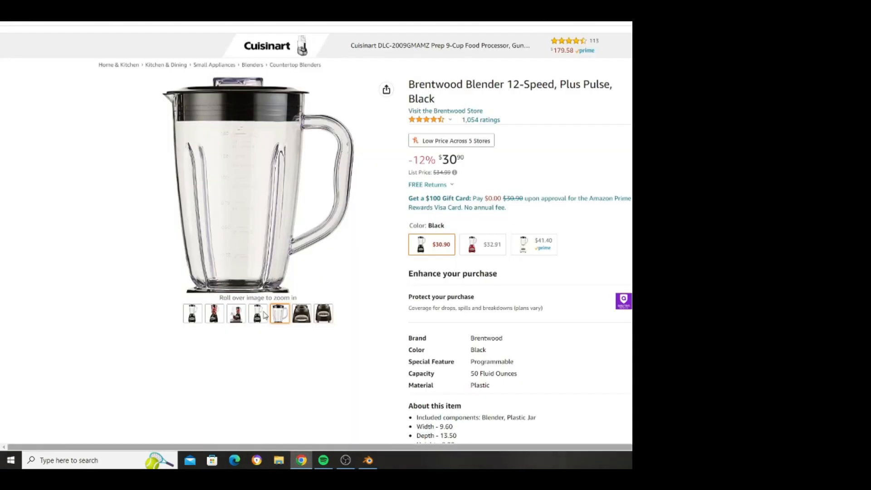
Check the blender base in the product photos, and delete the filled circle from the scene
{"action": "mouse_move", "coordinate": [264, 287]}
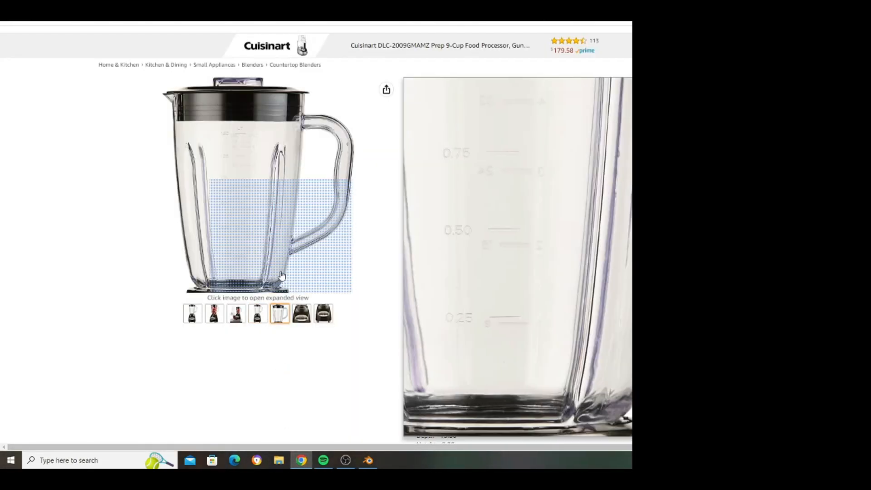
{"action": "scroll", "coordinate": [266, 227], "scroll_direction": "down", "scroll_amount": 1}
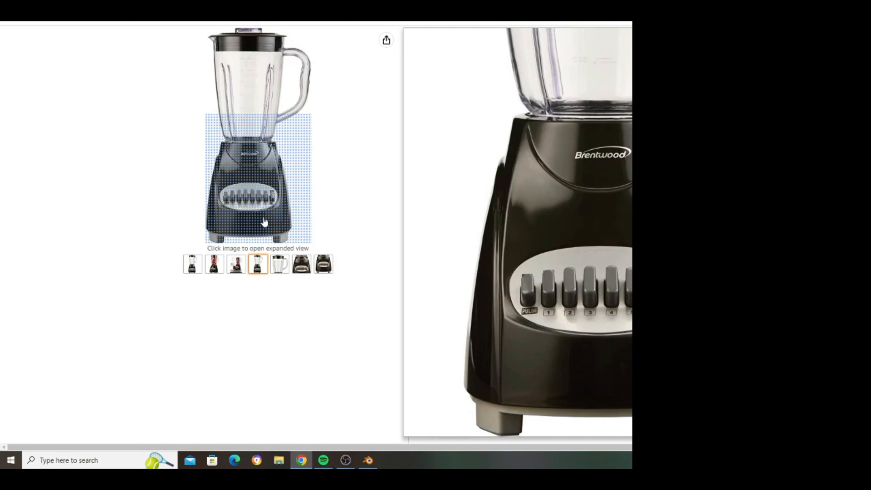
{"action": "left_click", "coordinate": [369, 461]}
{"action": "key", "text": "x"}
{"action": "key", "text": "Escape"}
{"action": "key", "text": "Tab"}
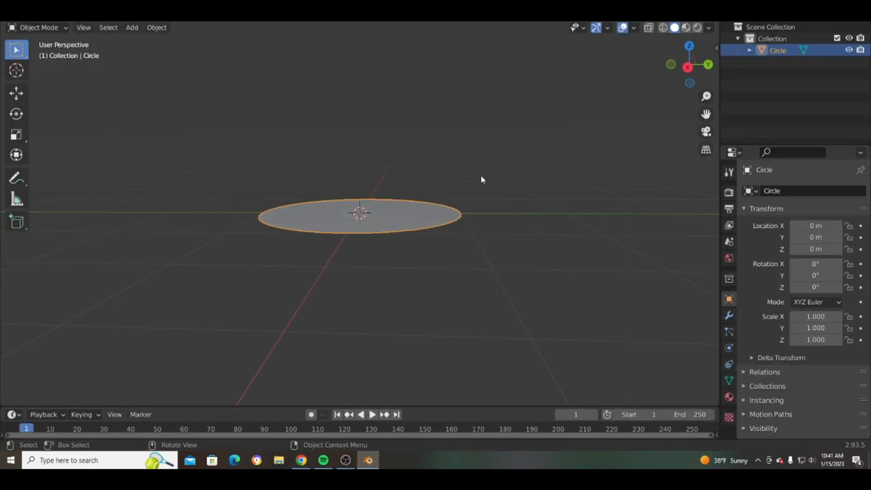
{"action": "key", "text": "Delete"}
Add a cube mesh at the scene's origin as the starting shape
{"action": "key", "text": "shift+a"}
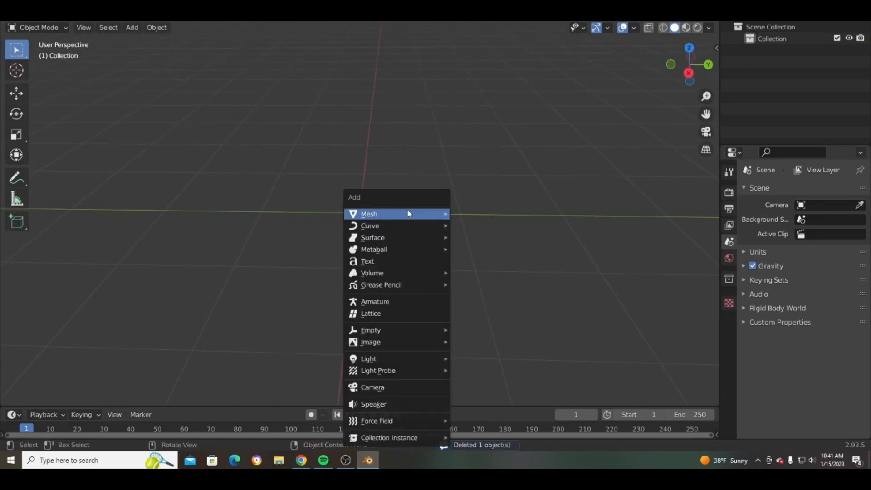
{"action": "mouse_move", "coordinate": [409, 214]}
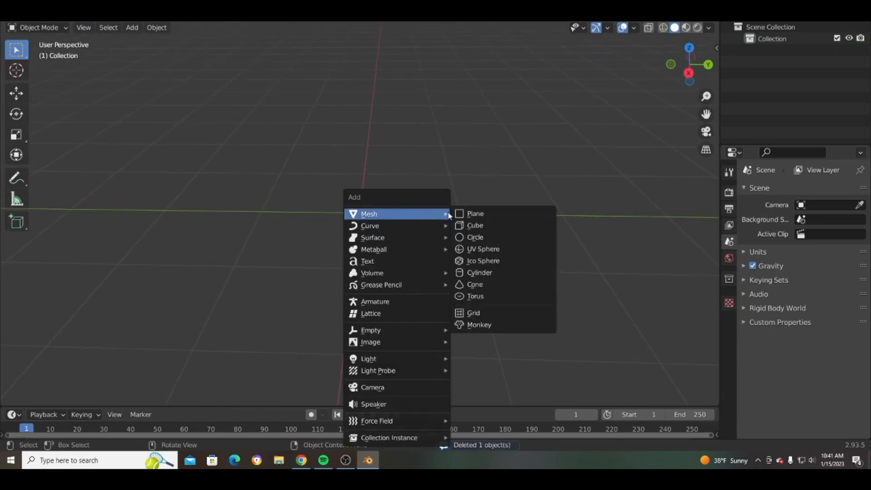
{"action": "left_click", "coordinate": [502, 226]}
{"action": "middle_click_drag", "start_coordinate": [480, 230], "coordinate": [324, 236]}
{"action": "middle_click_drag", "start_coordinate": [461, 256], "coordinate": [521, 236]}
{"action": "scroll", "coordinate": [357, 384], "scroll_direction": "up", "scroll_amount": 3}
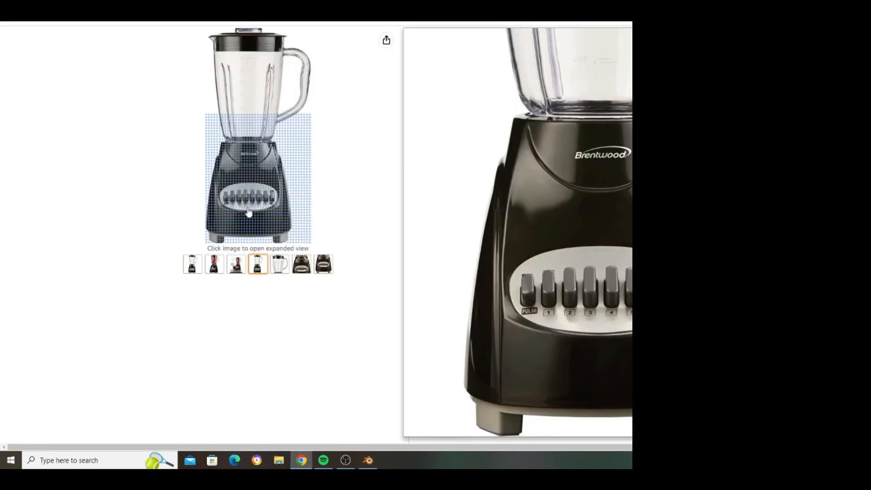
Scale the whole cube down uniformly in Object Mode to about 0.253
{"action": "left_click", "coordinate": [368, 460]}
{"action": "key", "text": "Tab"}
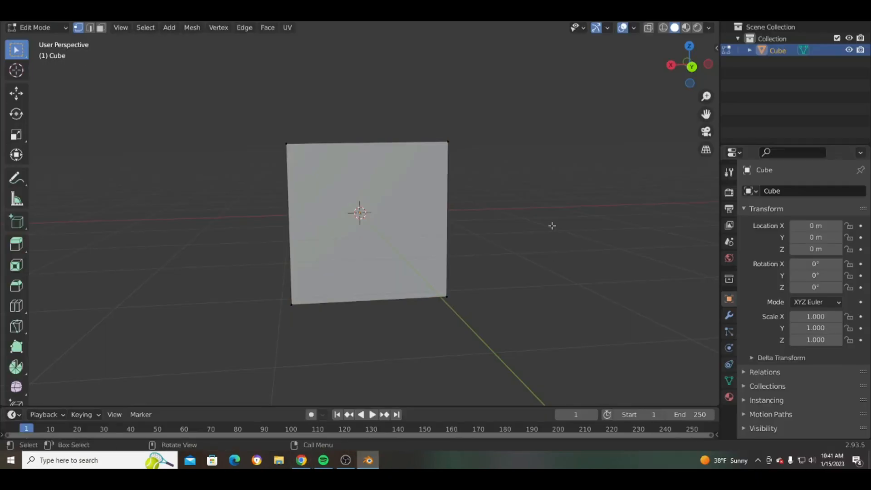
{"action": "middle_click_drag", "start_coordinate": [554, 223], "coordinate": [541, 249]}
{"action": "middle_click_drag", "start_coordinate": [513, 128], "coordinate": [483, 135]}
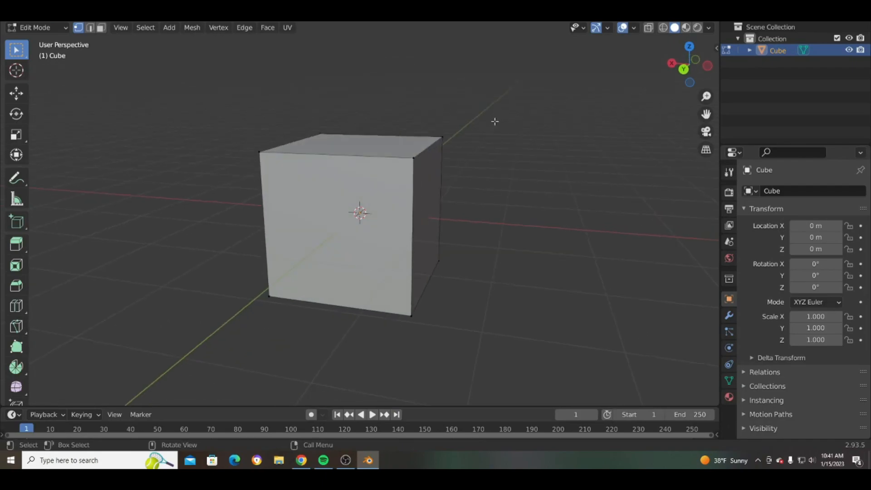
{"action": "key", "text": "Tab"}
{"action": "key", "text": "s"}
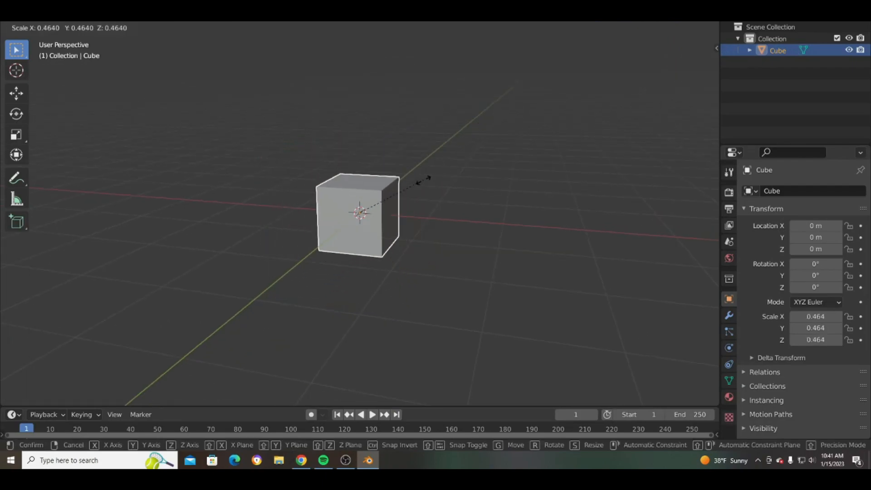
{"action": "left_click", "coordinate": [398, 212]}
Move the cube up along the Z axis to a height of about 0.142 m
{"action": "middle_click_drag", "start_coordinate": [385, 249], "coordinate": [355, 235]}
{"action": "left_click", "coordinate": [17, 94]}
{"action": "left_click_drag", "start_coordinate": [361, 179], "coordinate": [361, 163]}
{"action": "left_click", "coordinate": [296, 203]}
{"action": "scroll", "coordinate": [296, 202], "scroll_direction": "up", "scroll_amount": 2}
{"action": "key", "text": "Tab"}
{"action": "middle_click_drag", "start_coordinate": [295, 202], "coordinate": [311, 217]}
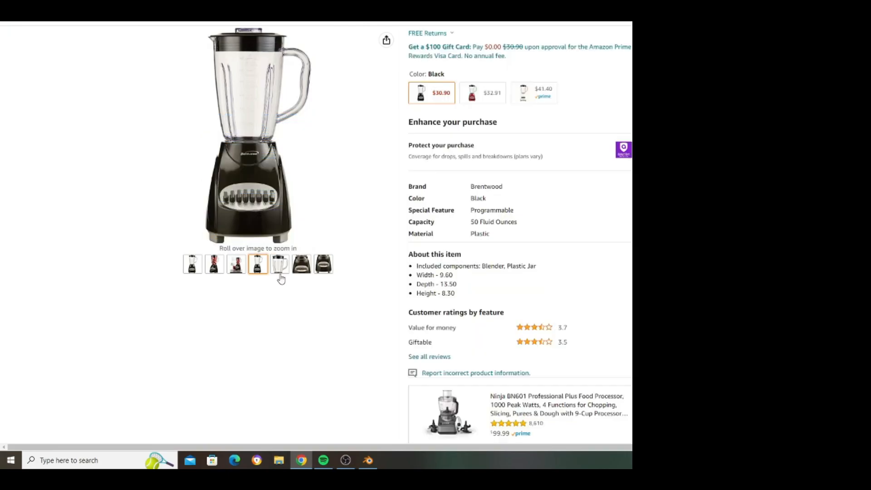
{"action": "left_click", "coordinate": [368, 460]}
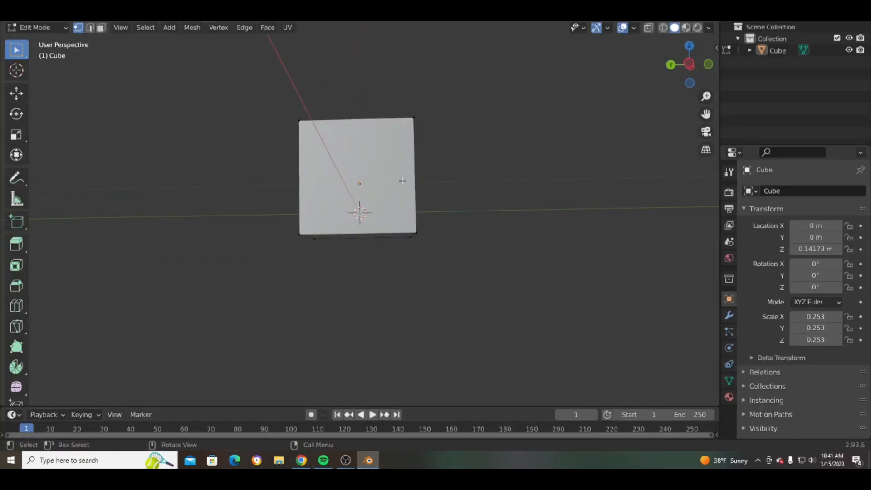
{"action": "middle_click_drag", "start_coordinate": [459, 157], "coordinate": [470, 265]}
{"action": "scroll", "coordinate": [470, 264], "scroll_direction": "down", "scroll_amount": 2}
{"action": "key", "text": "Tab"}
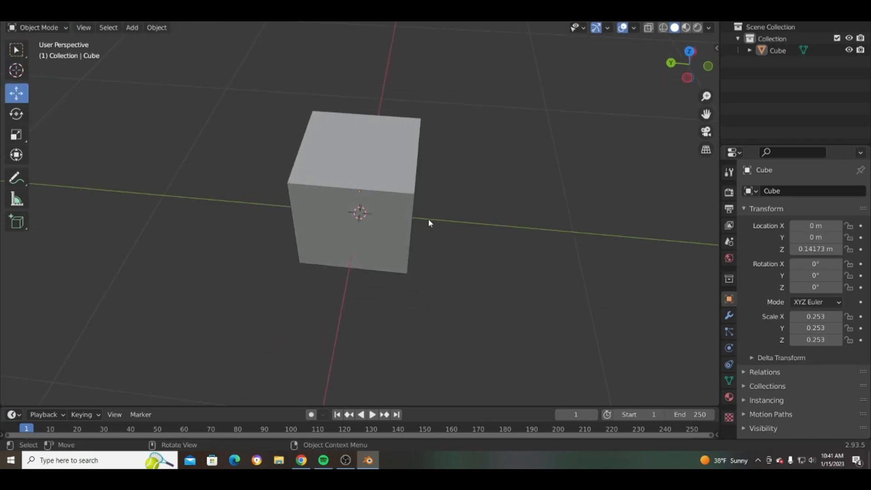
{"action": "middle_click_drag", "start_coordinate": [429, 224], "coordinate": [402, 173]}
{"action": "key", "text": "Tab"}
{"action": "key", "text": "Tab"}
Raise the cube along the Z axis to about 0.396 m so it sits above the ground grid
{"action": "left_click", "coordinate": [352, 172]}
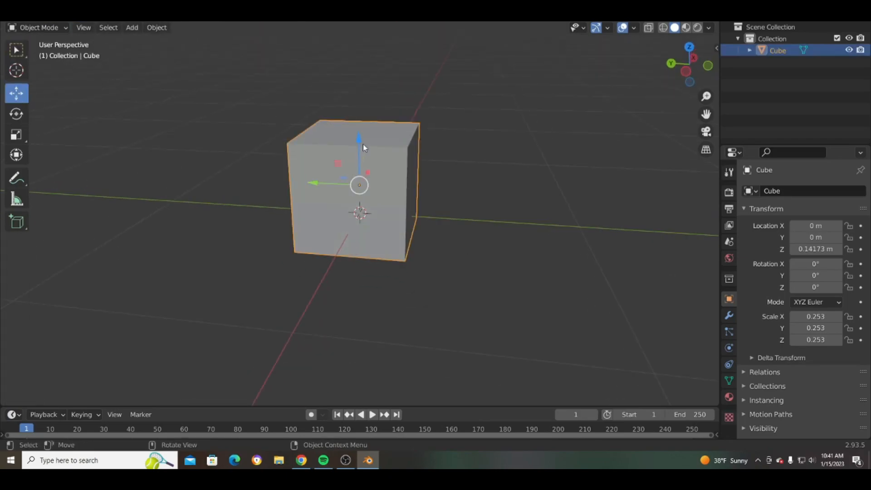
{"action": "left_click_drag", "start_coordinate": [360, 140], "coordinate": [366, 82]}
{"action": "key", "text": "Tab"}
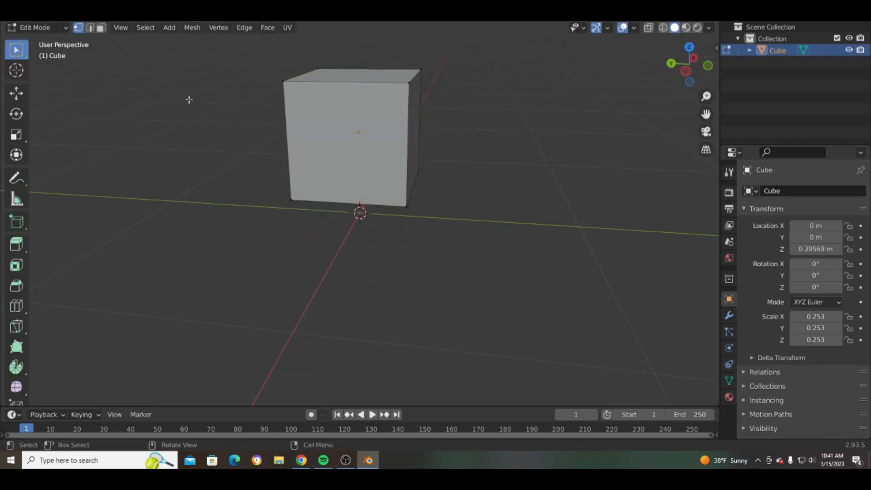
{"action": "key", "text": "Tab"}
Copy and paste the cube, and lower the copy along Z directly beneath the original
{"action": "key", "text": "ctrl+c"}
{"action": "key", "text": "ctrl+v"}
{"action": "left_click_drag", "start_coordinate": [362, 89], "coordinate": [353, 207]}
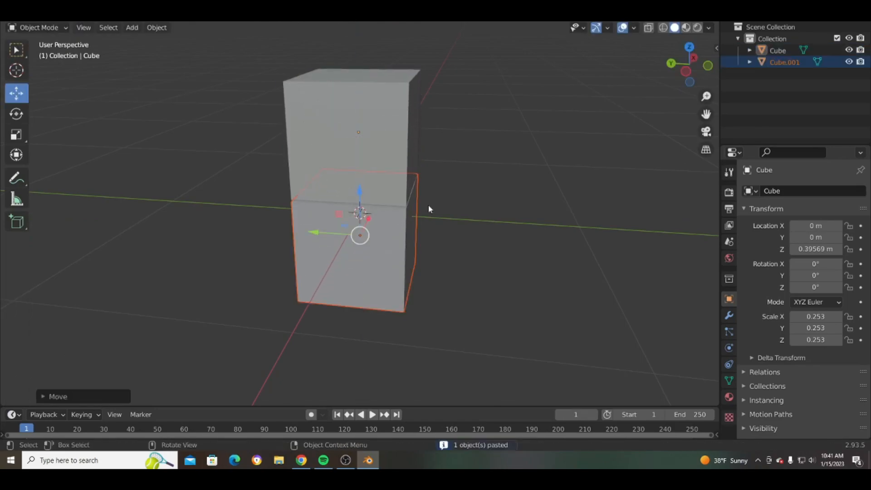
Scale the lower cube down slightly and adjust its height against the underside of the upper cube
{"action": "key", "text": "s"}
{"action": "left_click", "coordinate": [438, 209]}
{"action": "middle_click_drag", "start_coordinate": [418, 243], "coordinate": [415, 192]}
{"action": "left_click_drag", "start_coordinate": [362, 205], "coordinate": [361, 189]}
Flatten the lower cube into a thin slab by raising its bottom face close to the upper cube
{"action": "key", "text": "Tab"}
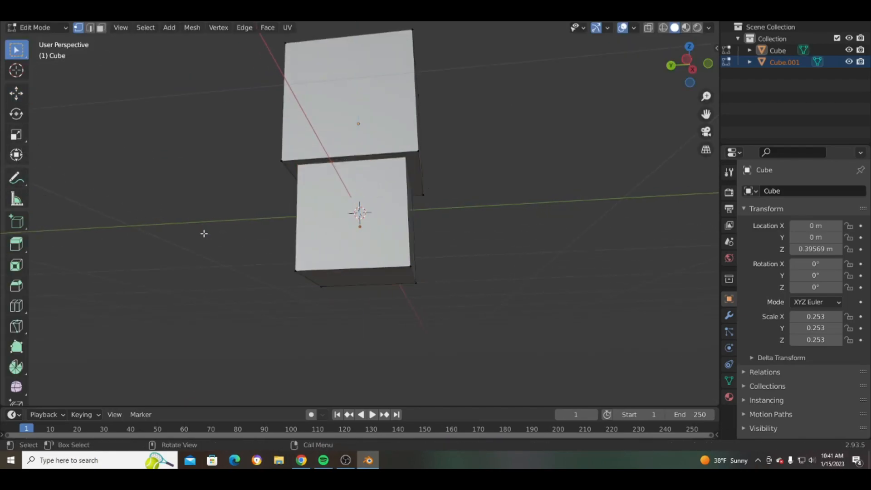
{"action": "left_click_drag", "start_coordinate": [479, 309], "coordinate": [228, 241]}
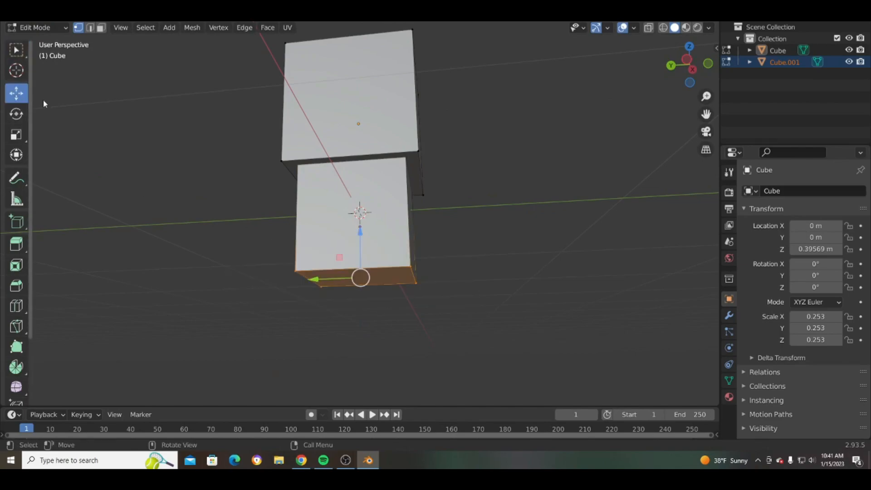
{"action": "left_click_drag", "start_coordinate": [360, 229], "coordinate": [358, 138]}
{"action": "scroll", "coordinate": [258, 175], "scroll_direction": "up", "scroll_amount": 2}
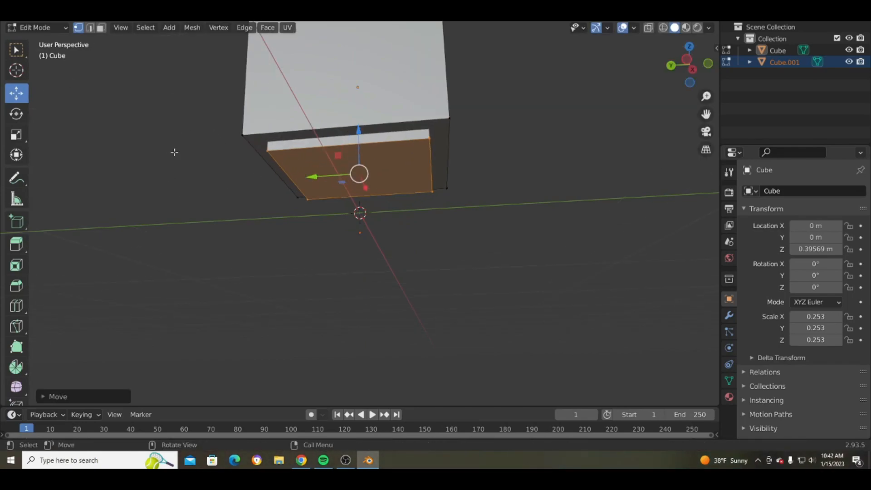
{"action": "key", "text": "Tab"}
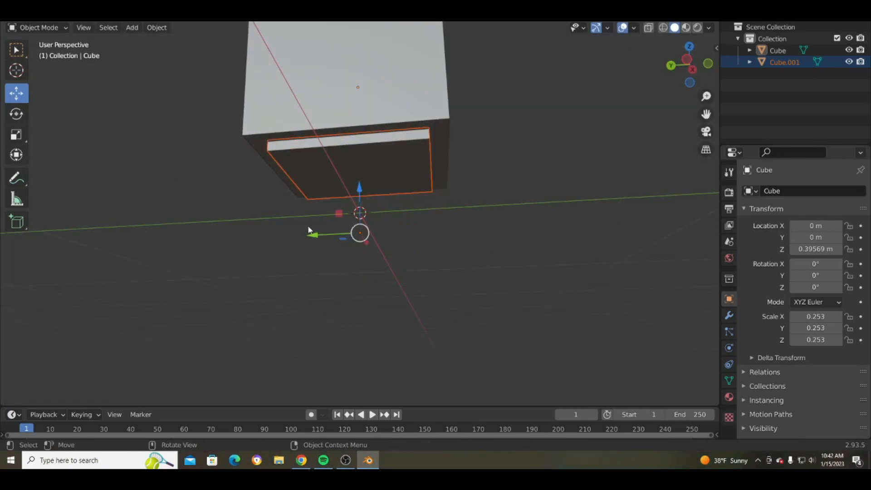
{"action": "left_click", "coordinate": [663, 28]}
{"action": "key", "text": "Tab"}
{"action": "mouse_move", "coordinate": [478, 212]}
{"action": "left_mouse_down"}
{"action": "mouse_move", "coordinate": [256, 125]}
{"action": "mouse_move", "coordinate": [257, 132]}
{"action": "left_mouse_up"}
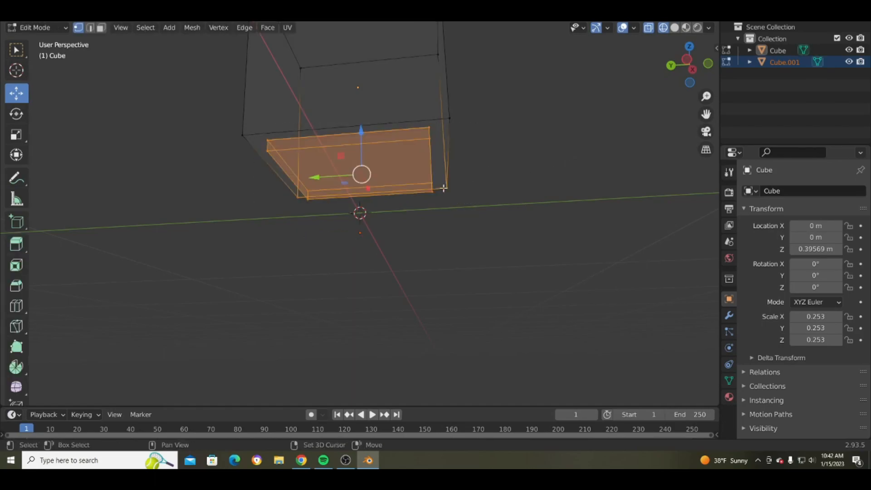
{"action": "key", "text": "alt+a"}
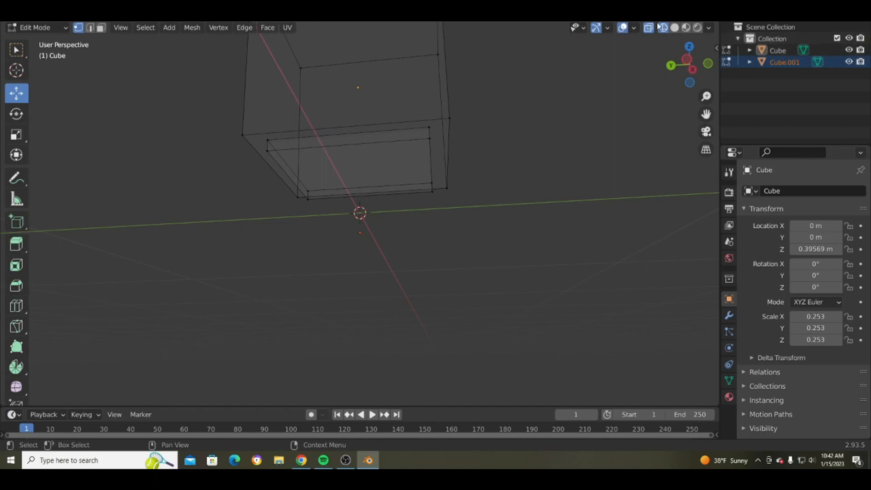
{"action": "left_click", "coordinate": [674, 27]}
Leave editing of both cubes, select only the lower slab and enter Edit Mode on it alone
{"action": "key", "text": "Tab"}
{"action": "middle_click_drag", "start_coordinate": [517, 132], "coordinate": [490, 162]}
{"action": "key", "text": "Tab"}
{"action": "key", "text": "Tab"}
{"action": "key", "text": "Tab"}
{"action": "left_click", "coordinate": [798, 62]}
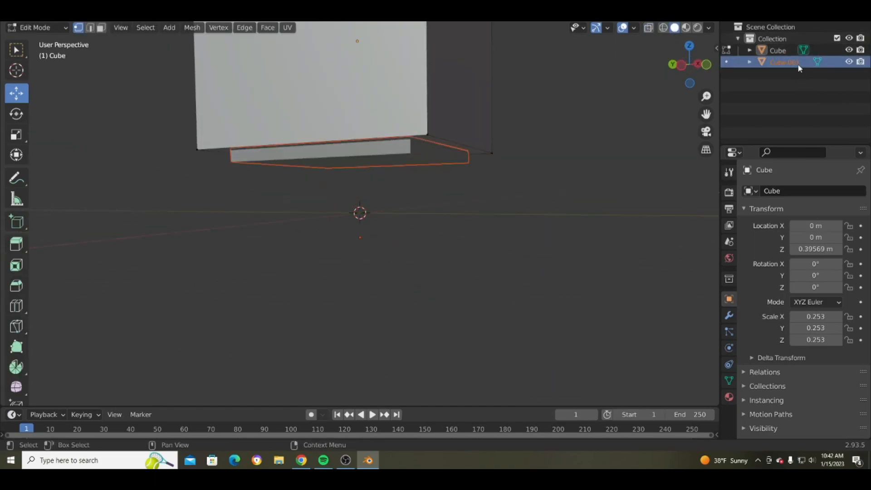
{"action": "key", "text": "Tab"}
{"action": "key", "text": "alt+a"}
{"action": "left_click", "coordinate": [769, 66]}
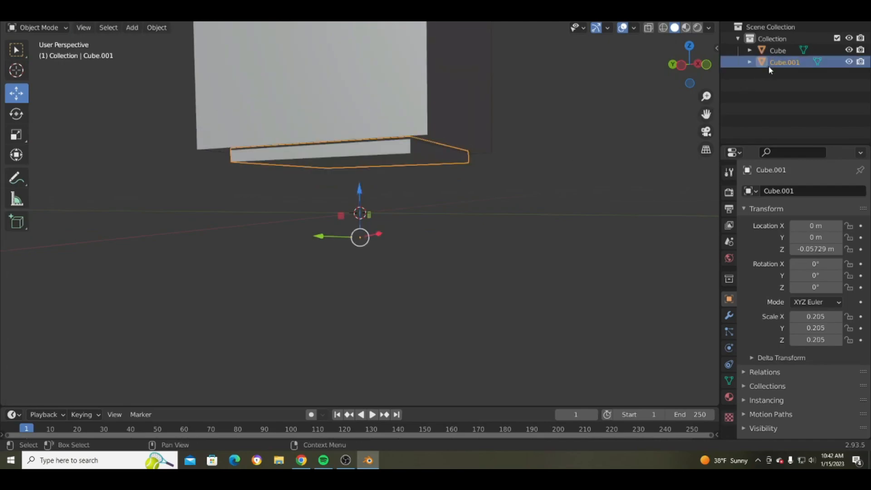
{"action": "key", "text": "Tab"}
Select the slab's entire mesh in wireframe and scale it up to nearly match the upper cube's underside, returning to solid shading
{"action": "middle_click_drag", "start_coordinate": [531, 160], "coordinate": [523, 115]}
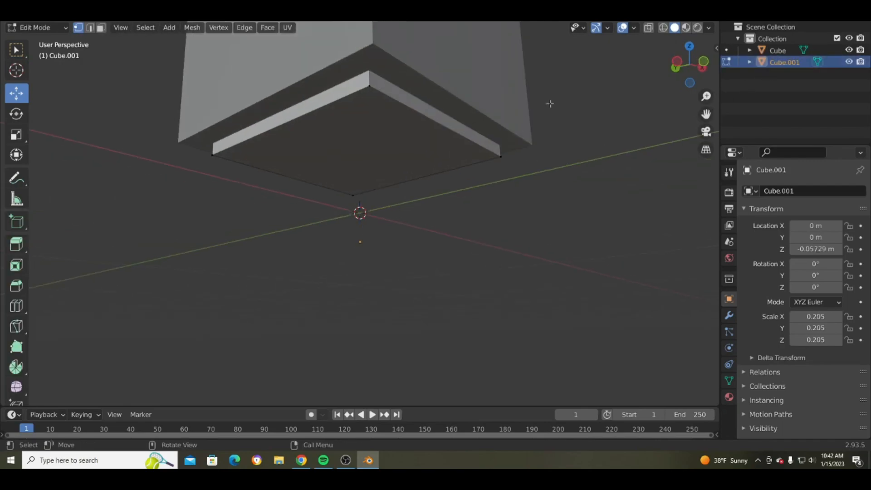
{"action": "left_click", "coordinate": [649, 28]}
{"action": "left_click_drag", "start_coordinate": [536, 218], "coordinate": [240, 99]}
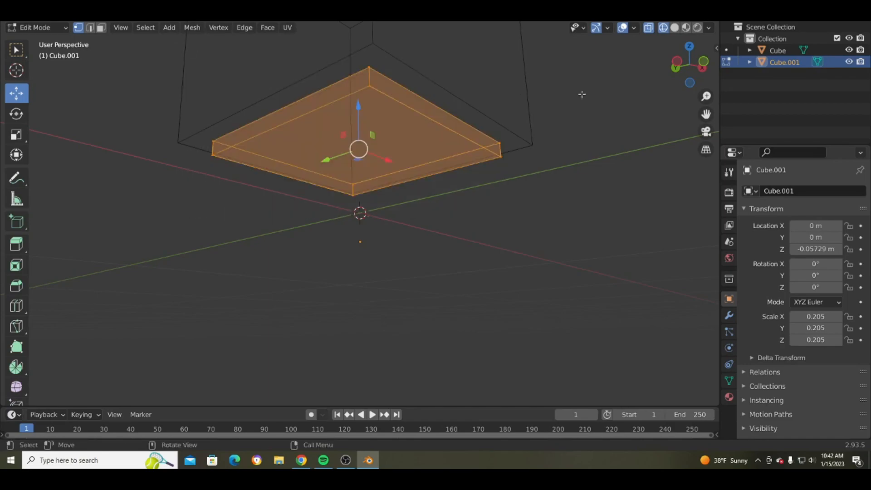
{"action": "middle_click_drag", "start_coordinate": [457, 166], "coordinate": [394, 190]}
{"action": "key", "text": "s"}
{"action": "left_click", "coordinate": [510, 184]}
{"action": "key", "text": "s"}
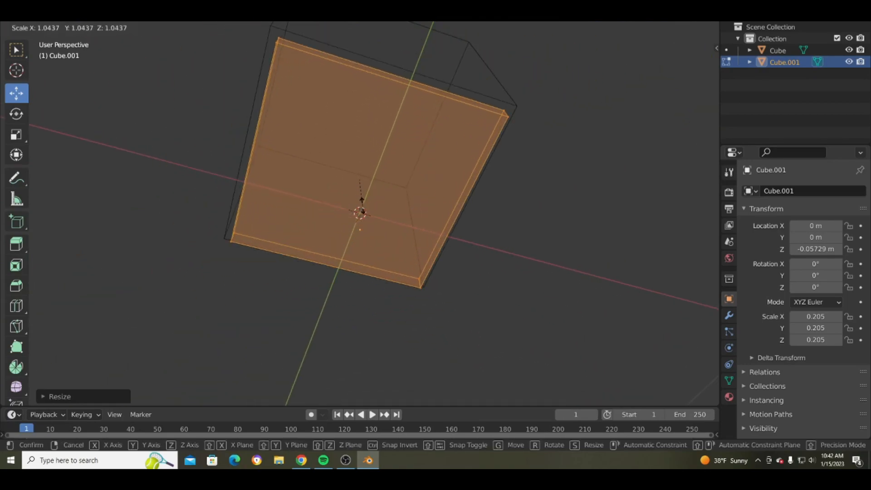
{"action": "left_click", "coordinate": [363, 208]}
{"action": "middle_click_drag", "start_coordinate": [436, 190], "coordinate": [398, 253]}
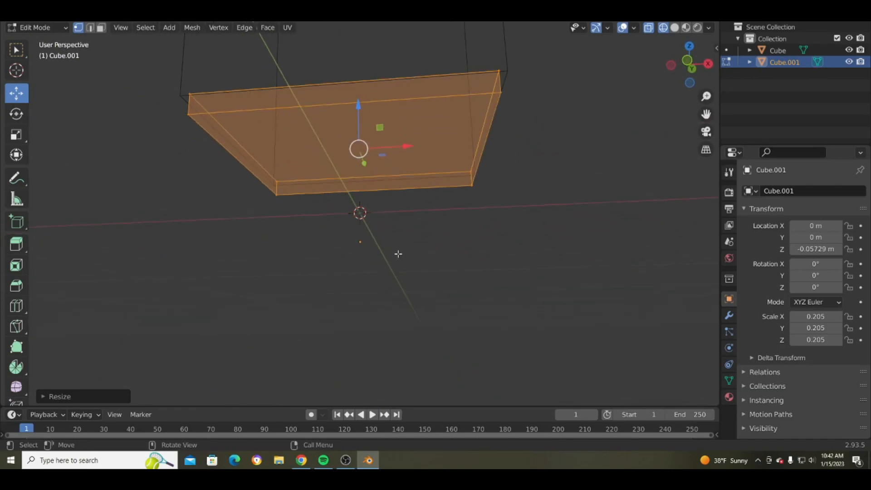
{"action": "left_click", "coordinate": [674, 28]}
Deselect the slab's geometry and activate the Loop Cut tool for its underside
{"action": "middle_click_drag", "start_coordinate": [496, 187], "coordinate": [167, 179]}
{"action": "left_click", "coordinate": [168, 179]}
{"action": "left_click", "coordinate": [189, 108]}
{"action": "left_click", "coordinate": [144, 237]}
{"action": "middle_click_drag", "start_coordinate": [144, 237], "coordinate": [155, 239]}
{"action": "left_click", "coordinate": [16, 305]}
Switch to the browser and examine the feet under the blender base in the Brentwood product photos
{"action": "middle_click_drag", "start_coordinate": [400, 172], "coordinate": [396, 154]}
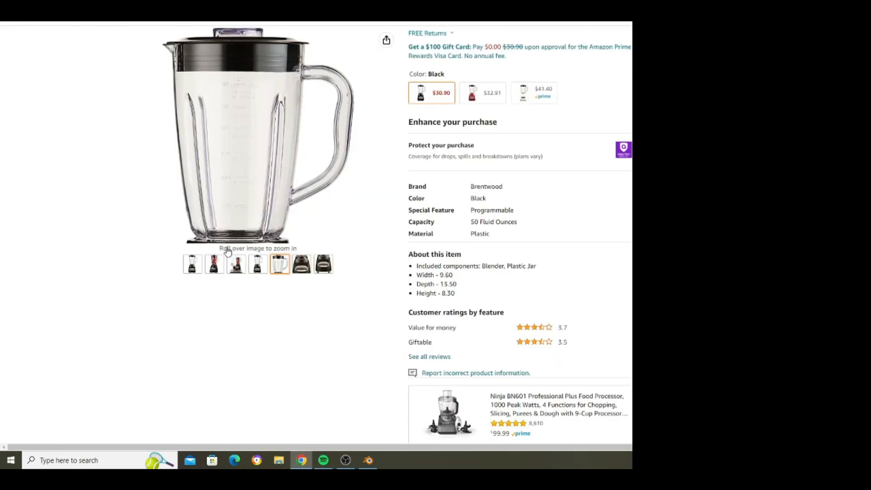
{"action": "mouse_move", "coordinate": [257, 220]}
{"action": "mouse_move", "coordinate": [192, 264]}
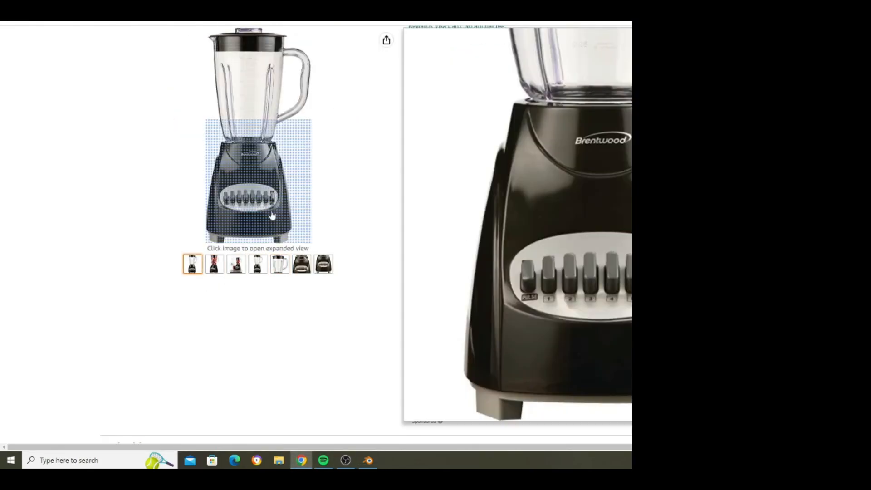
{"action": "mouse_move", "coordinate": [323, 264]}
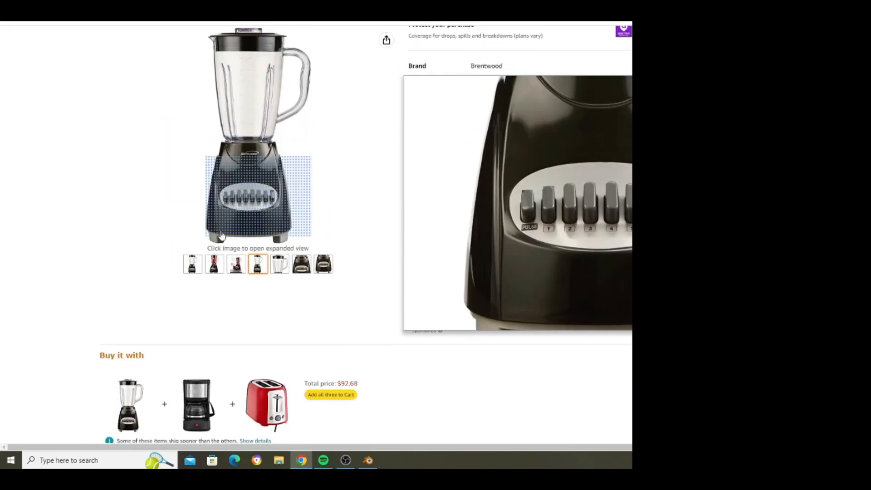
{"action": "mouse_move", "coordinate": [257, 264]}
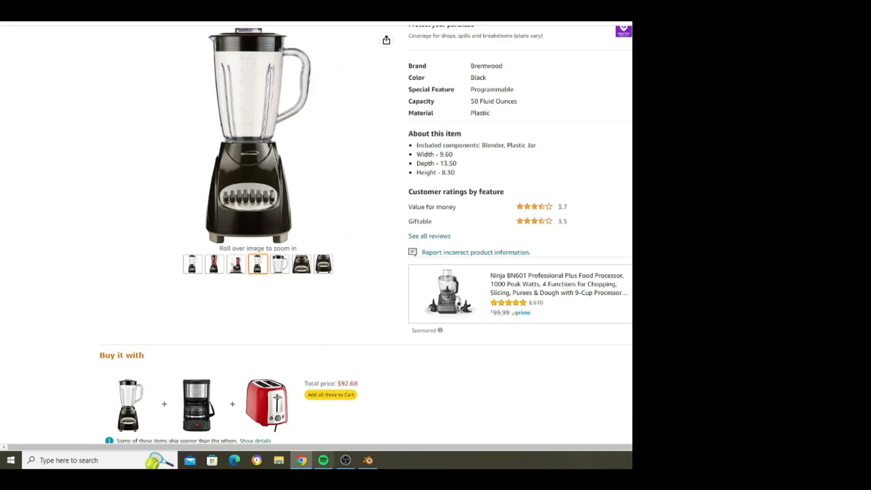
{"action": "left_click", "coordinate": [368, 460]}
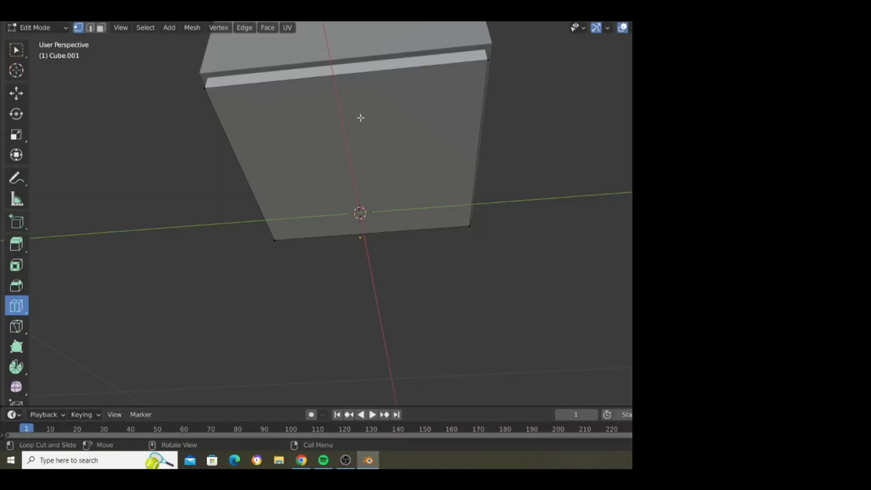
{"action": "left_click", "coordinate": [302, 460]}
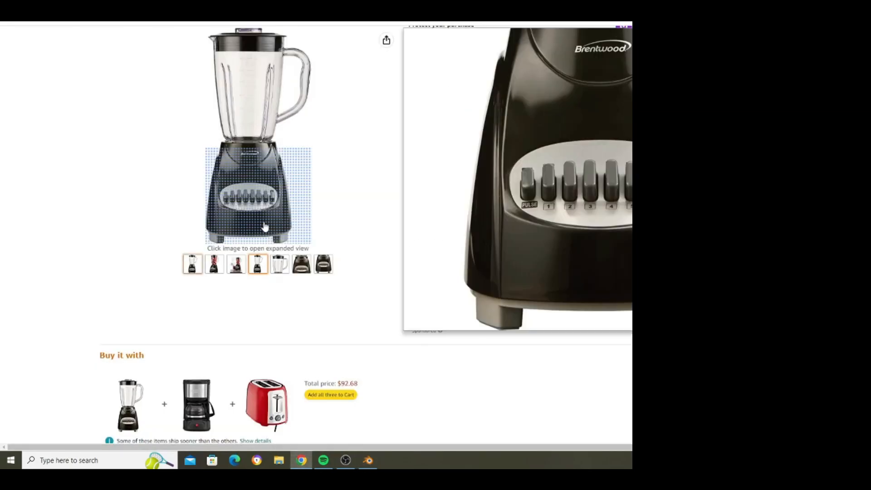
{"action": "left_click", "coordinate": [368, 460]}
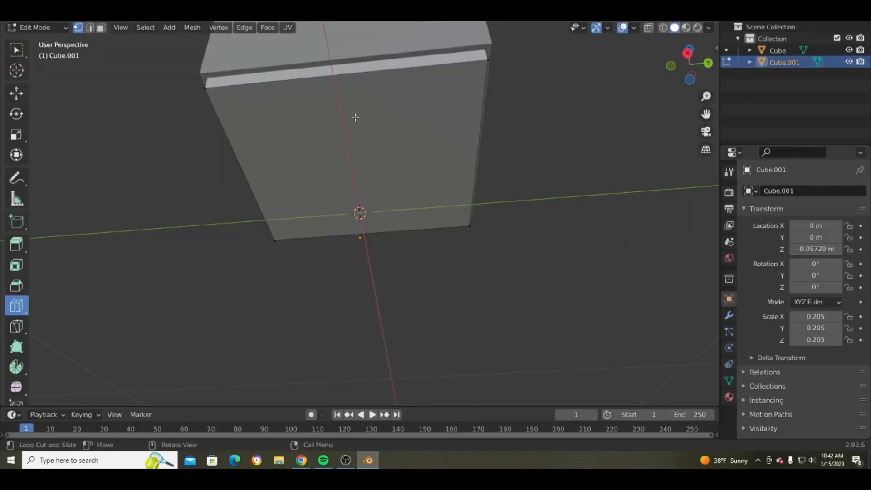
Add two loop cuts across the slab near opposite sides, with edge slides of 0.8 and -0.8, undoing the stray extra cut
{"action": "left_click_drag", "start_coordinate": [392, 79], "coordinate": [341, 90]}
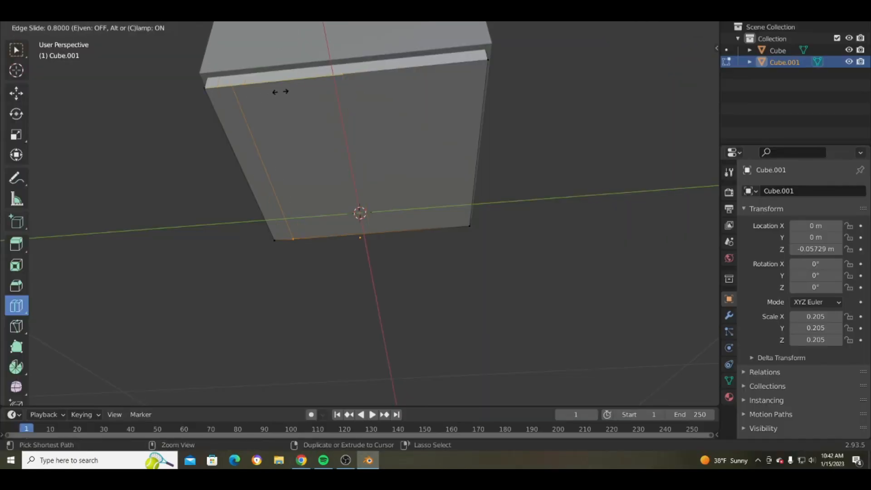
{"action": "left_click_drag", "start_coordinate": [280, 92], "coordinate": [281, 91]}
{"action": "left_click_drag", "start_coordinate": [348, 84], "coordinate": [353, 82]}
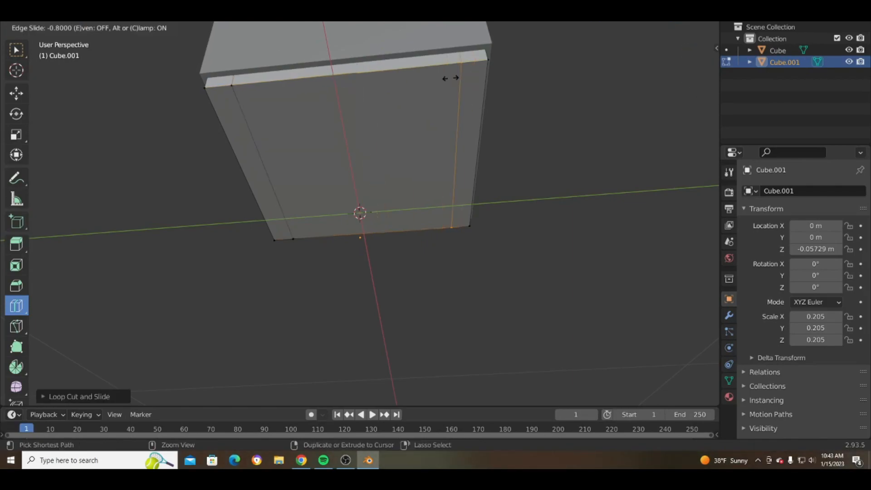
{"action": "left_click_drag", "start_coordinate": [450, 78], "coordinate": [450, 78], "text": "ctrl"}
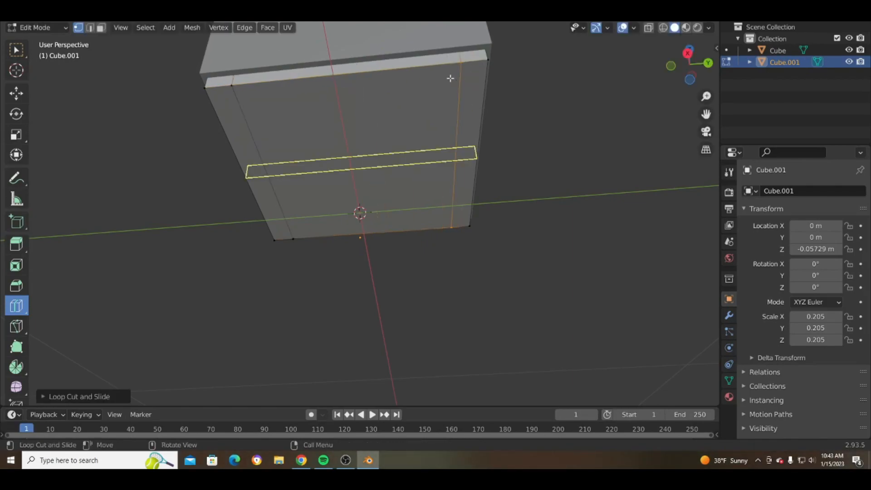
{"action": "left_click_drag", "start_coordinate": [431, 135], "coordinate": [434, 131]}
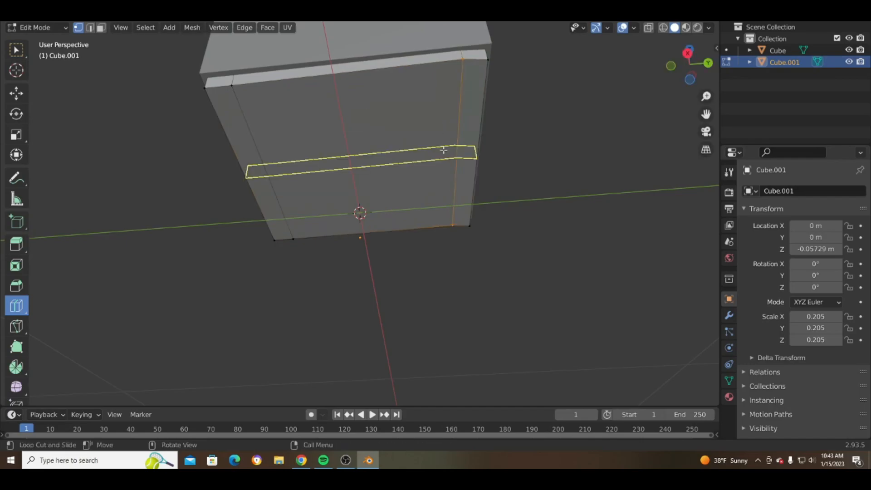
{"action": "key", "text": "z"}
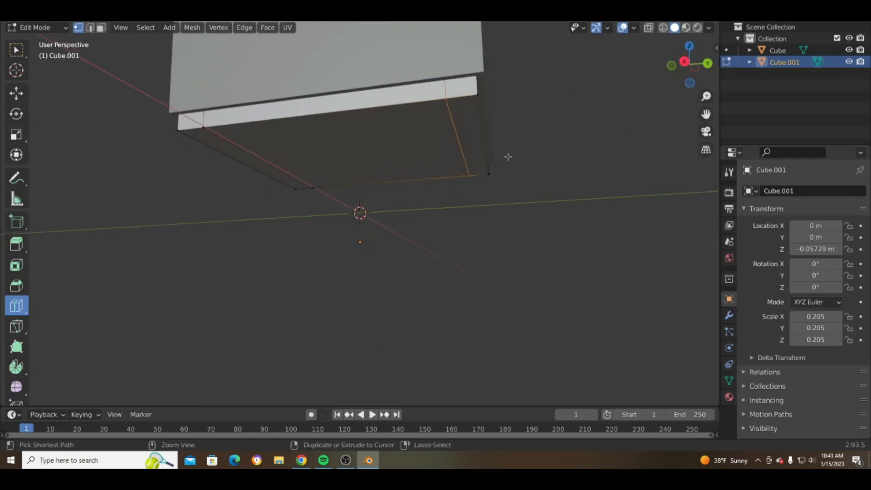
Add two perpendicular loop cuts near the slab's other two sides, using an edge slide of 0.8 for the last one
{"action": "middle_click_drag", "start_coordinate": [467, 163], "coordinate": [355, 210]}
{"action": "left_click_drag", "start_coordinate": [356, 210], "coordinate": [309, 87]}
{"action": "left_click_drag", "start_coordinate": [377, 110], "coordinate": [413, 128], "text": "ctrl"}
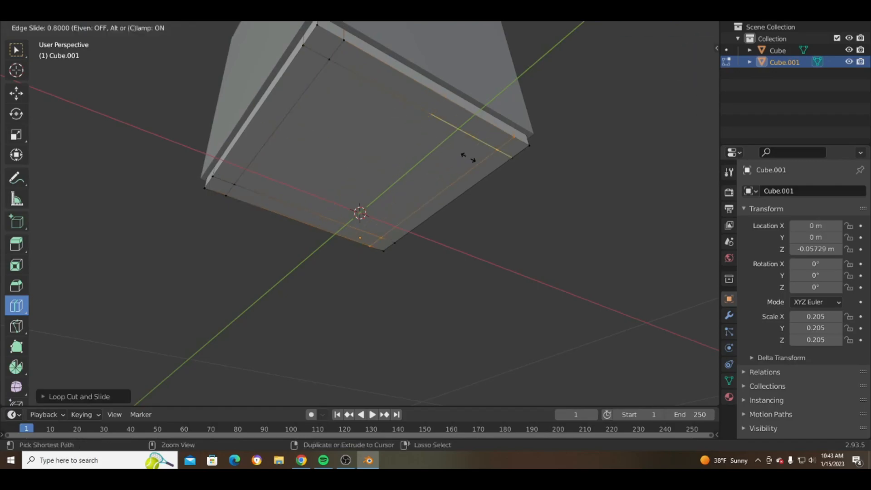
{"action": "left_click_drag", "start_coordinate": [468, 158], "coordinate": [469, 158], "text": "ctrl"}
{"action": "middle_click_drag", "start_coordinate": [447, 152], "coordinate": [295, 149]}
{"action": "key", "text": "Tab"}
{"action": "left_click", "coordinate": [196, 103]}
{"action": "key", "text": "Tab"}
{"action": "left_click", "coordinate": [388, 49]}
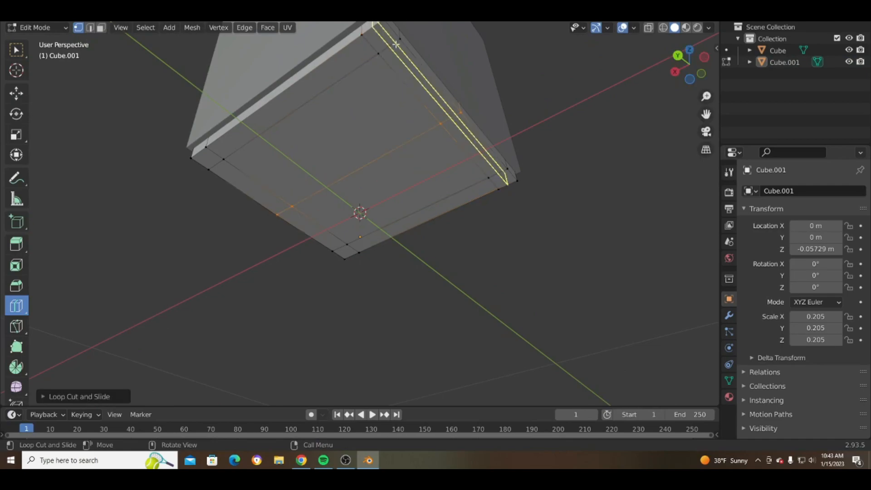
{"action": "key", "text": "ctrl+z"}
{"action": "key", "text": "ctrl+z"}
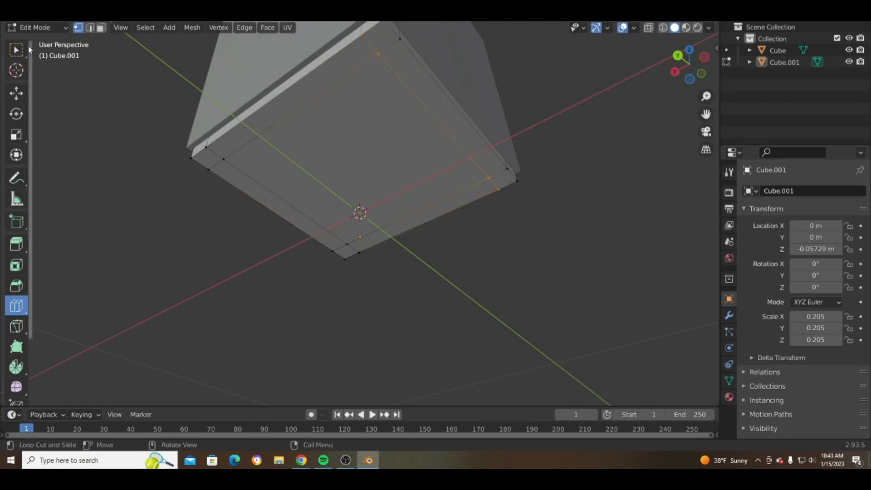
Select one corner square of the slab's underside and extrude it down about 0.024 m to form the first foot
{"action": "left_click", "coordinate": [21, 62]}
{"action": "left_click", "coordinate": [20, 50]}
{"action": "middle_click_drag", "start_coordinate": [310, 74], "coordinate": [373, 73]}
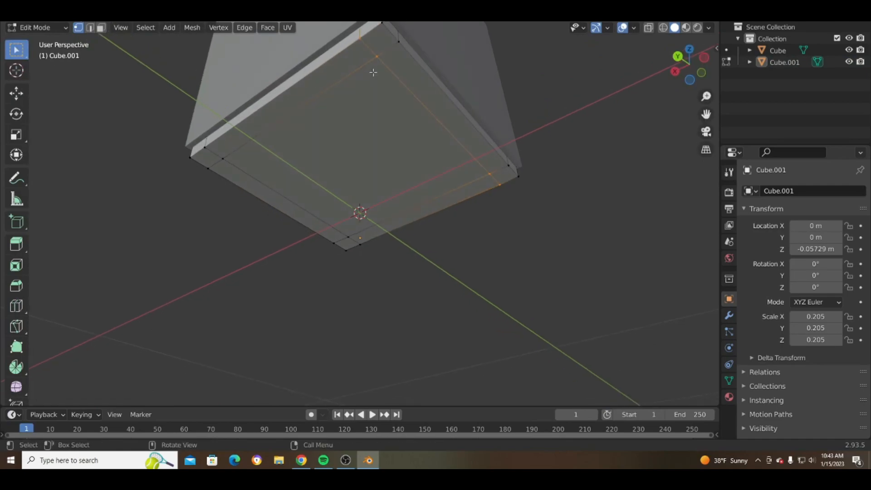
{"action": "left_click", "coordinate": [361, 44], "text": "shift"}
{"action": "key", "text": "e"}
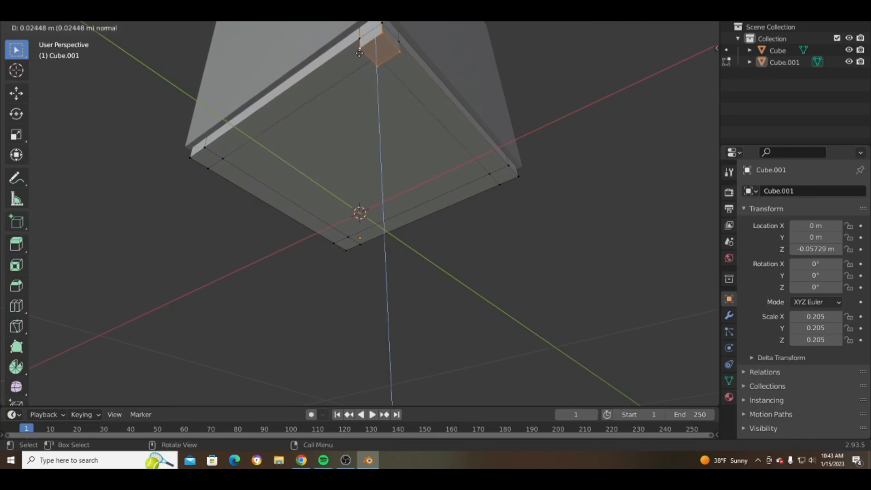
{"action": "left_click", "coordinate": [359, 53]}
Try to extrude an adjacent corner square of the slab's underside into a second foot, and undo the extrusion
{"action": "middle_click_drag", "start_coordinate": [359, 53], "coordinate": [301, 96]}
{"action": "left_click_drag", "start_coordinate": [301, 96], "coordinate": [236, 44]}
{"action": "key", "text": "e"}
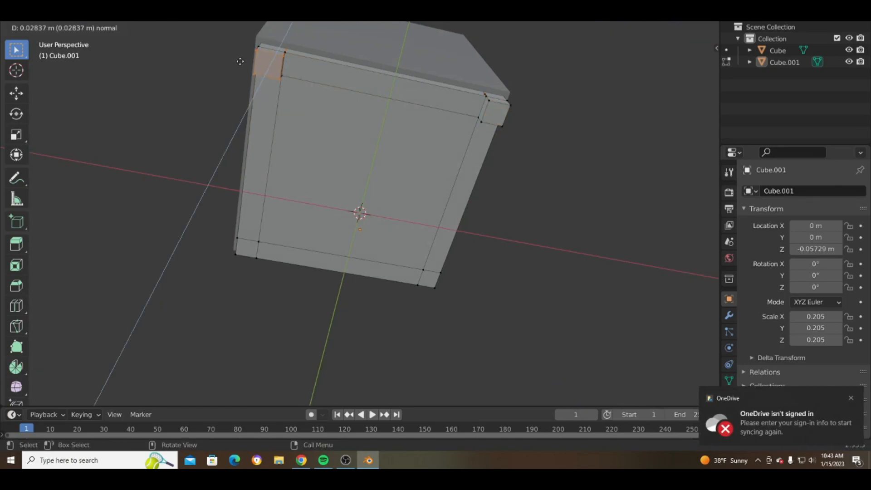
{"action": "left_click", "coordinate": [240, 61]}
{"action": "middle_click_drag", "start_coordinate": [240, 61], "coordinate": [233, 171]}
{"action": "key", "text": "e"}
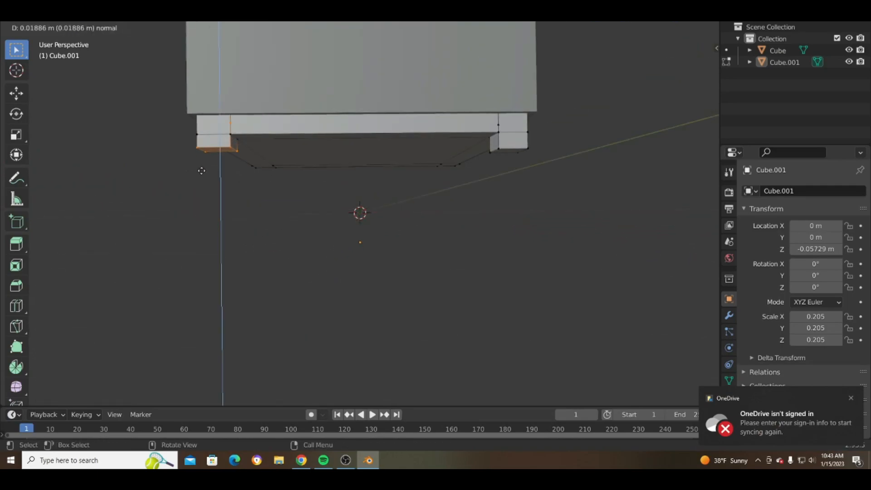
{"action": "left_click", "coordinate": [200, 169]}
{"action": "key", "text": "z"}
{"action": "key", "text": "ctrl+z"}
Extrude the adjacent corner square down again to form the second foot, roughly level with the first
{"action": "left_click_drag", "start_coordinate": [183, 173], "coordinate": [241, 129]}
{"action": "key", "text": "e"}
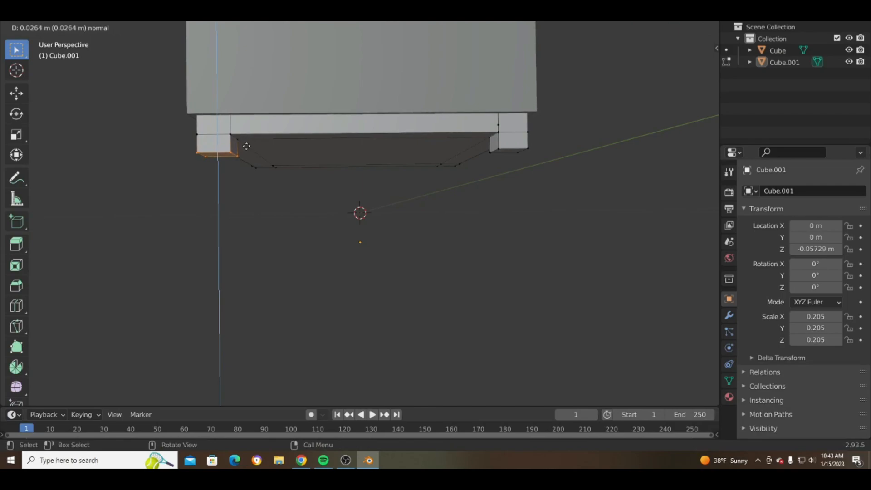
{"action": "left_click", "coordinate": [272, 192]}
Extrude the two remaining corner squares of the underside down about 0.018 m and 0.013 m to form the last two feet
{"action": "middle_click_drag", "start_coordinate": [272, 192], "coordinate": [315, 249]}
{"action": "key", "text": "e"}
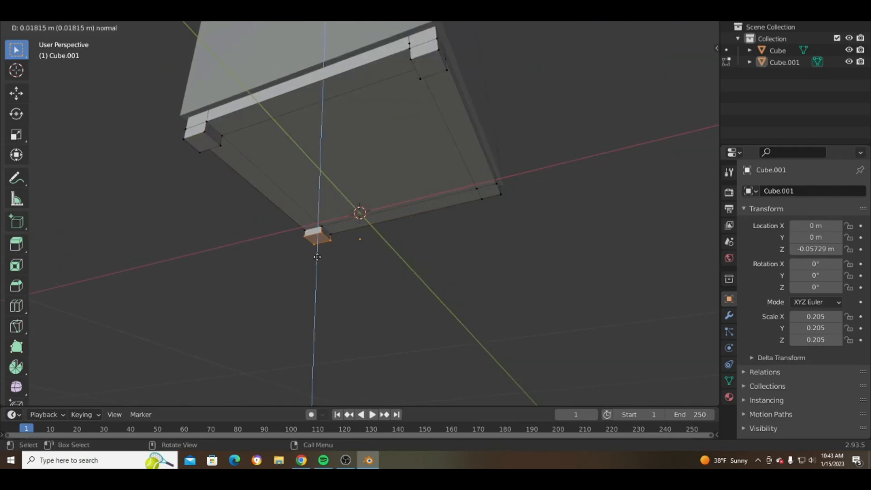
{"action": "left_click", "coordinate": [317, 258]}
{"action": "left_click_drag", "start_coordinate": [517, 176], "coordinate": [462, 227]}
{"action": "key", "text": "e"}
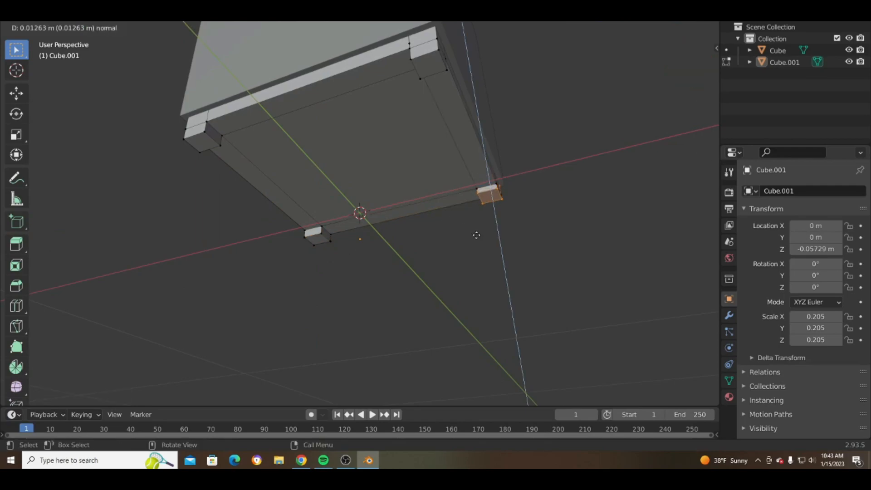
{"action": "left_click", "coordinate": [477, 237]}
{"action": "middle_click_drag", "start_coordinate": [478, 237], "coordinate": [477, 220]}
{"action": "key", "text": "Tab"}
{"action": "key", "text": "Tab"}
Check the feet on the Brentwood blender photo in the browser and return to Blender
{"action": "left_click", "coordinate": [301, 460]}
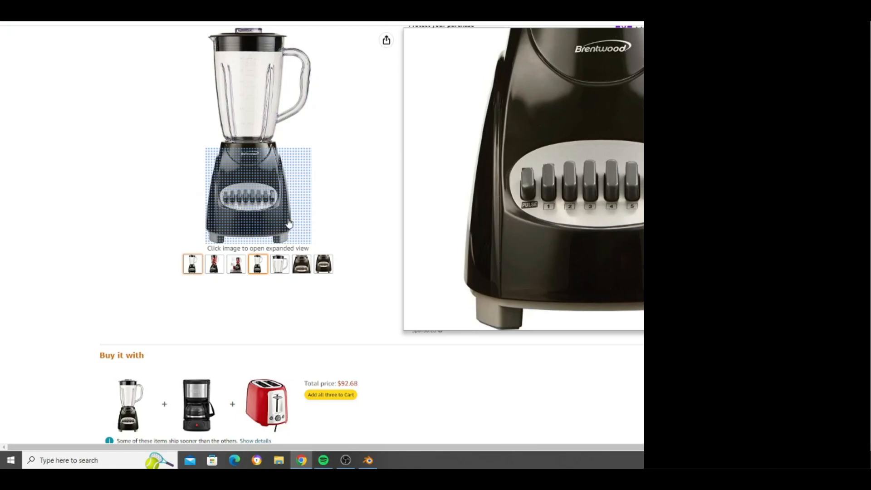
{"action": "left_click", "coordinate": [368, 460]}
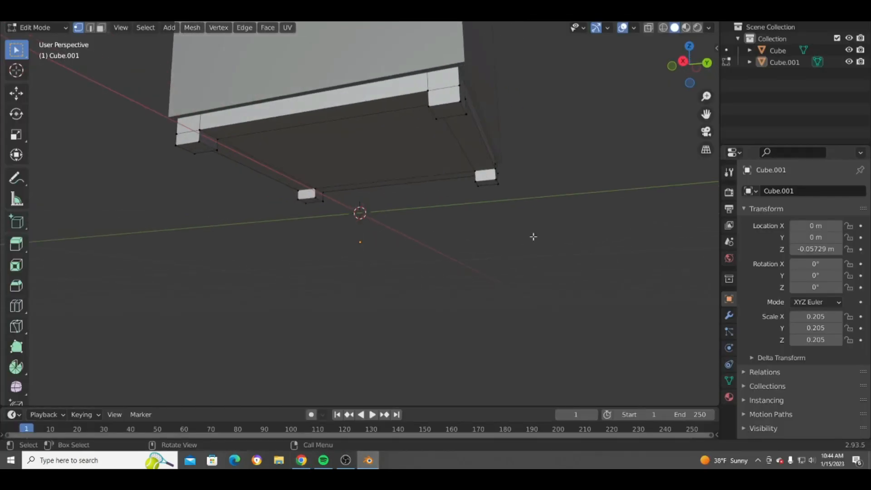
Select the vertices around one foot's corner, try to inset their faces, and undo the insets
{"action": "middle_click_drag", "start_coordinate": [528, 216], "coordinate": [332, 237]}
{"action": "left_click_drag", "start_coordinate": [390, 226], "coordinate": [309, 175]}
{"action": "middle_click_drag", "start_coordinate": [335, 196], "coordinate": [341, 168]}
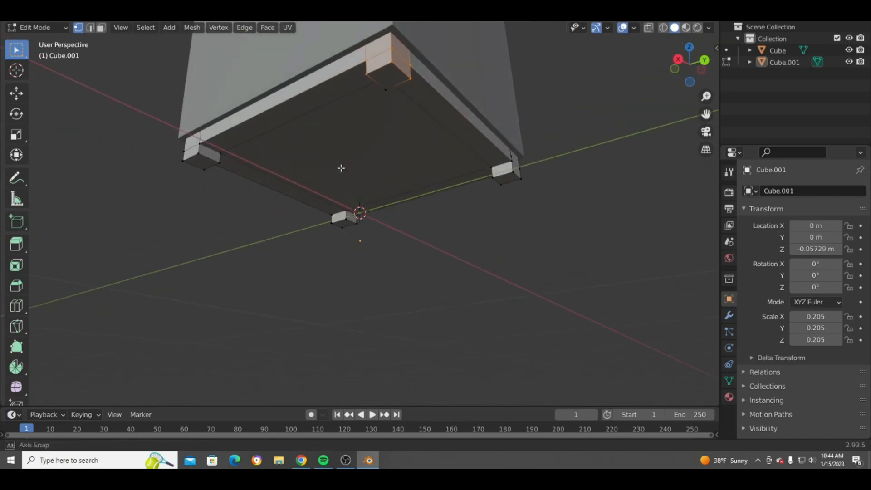
{"action": "left_click", "coordinate": [16, 265]}
{"action": "middle_click_drag", "start_coordinate": [151, 200], "coordinate": [318, 232]}
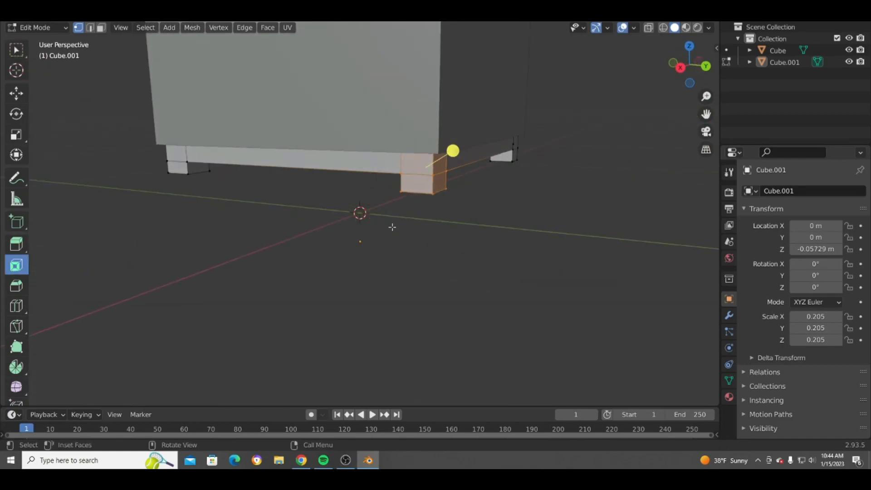
{"action": "left_click_drag", "start_coordinate": [452, 150], "coordinate": [438, 167]}
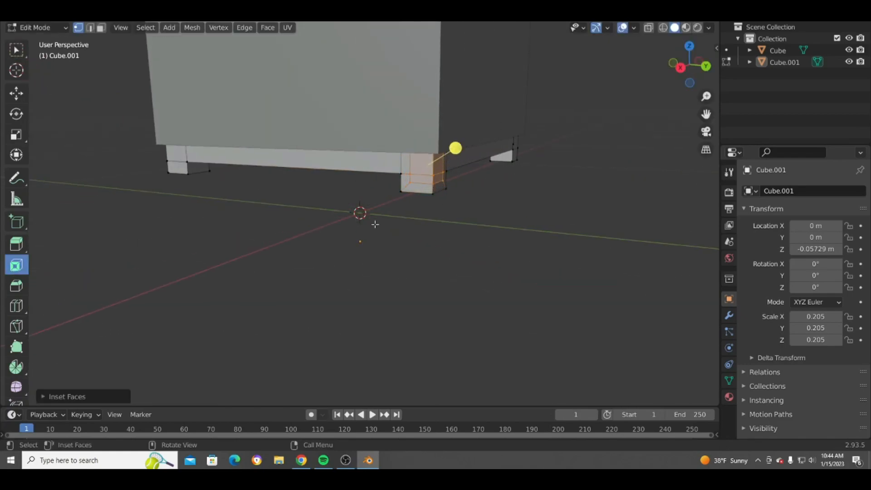
{"action": "middle_click_drag", "start_coordinate": [376, 221], "coordinate": [362, 221]}
{"action": "key", "text": "ctrl+z"}
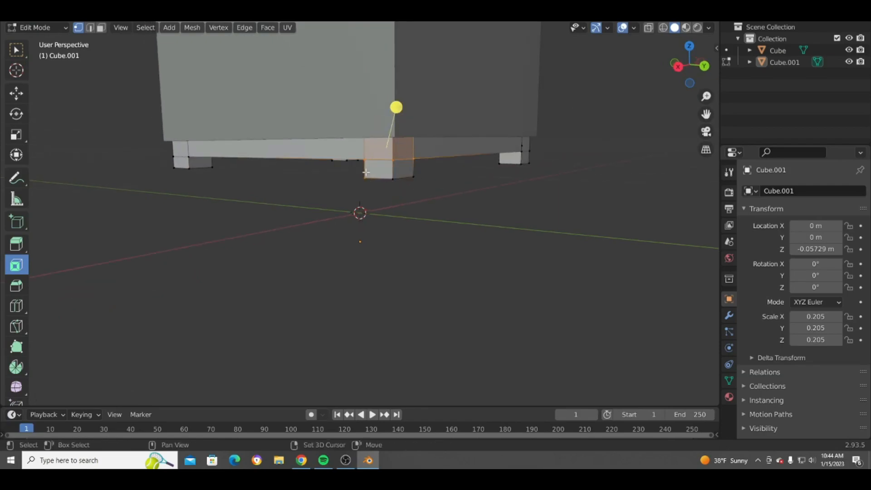
{"action": "left_click_drag", "start_coordinate": [392, 125], "coordinate": [405, 97]}
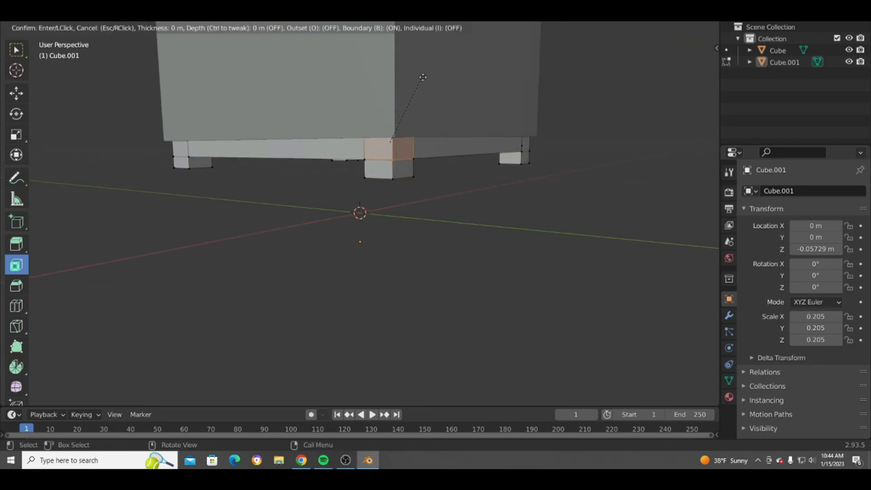
{"action": "left_click_drag", "start_coordinate": [463, 74], "coordinate": [401, 128]}
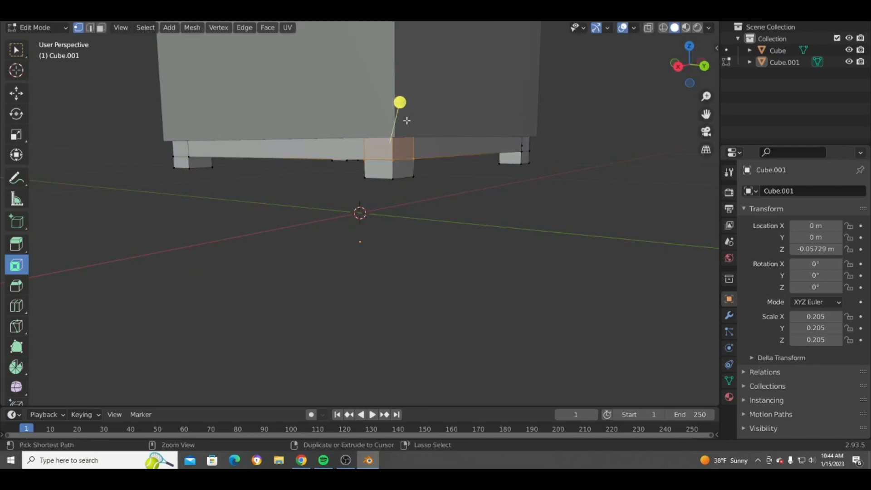
Select all vertices of the base slab's upper face in wireframe view and scale them up by about 1.004
{"action": "middle_click_drag", "start_coordinate": [315, 235], "coordinate": [420, 227]}
{"action": "left_click", "coordinate": [664, 28]}
{"action": "mouse_move", "coordinate": [472, 131]}
{"action": "middle_mouse_down"}
{"action": "mouse_move", "coordinate": [465, 140]}
{"action": "mouse_move", "coordinate": [414, 133]}
{"action": "middle_mouse_up"}
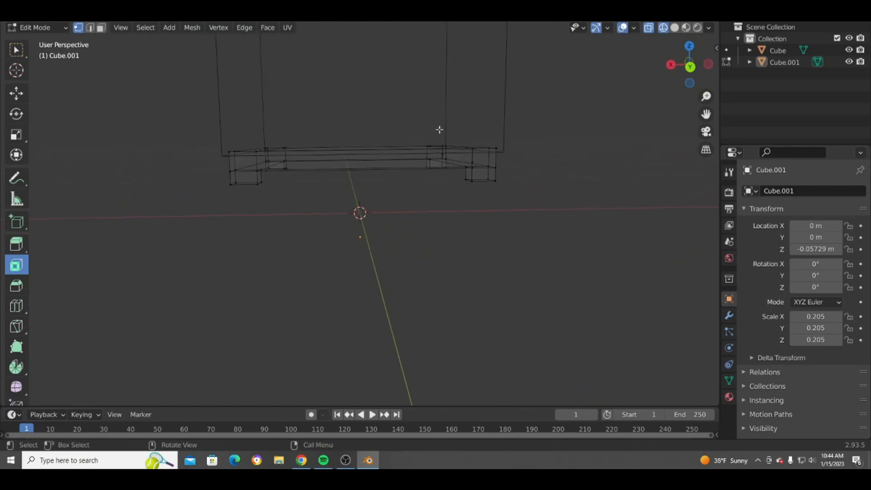
{"action": "left_click_drag", "start_coordinate": [539, 114], "coordinate": [169, 155]}
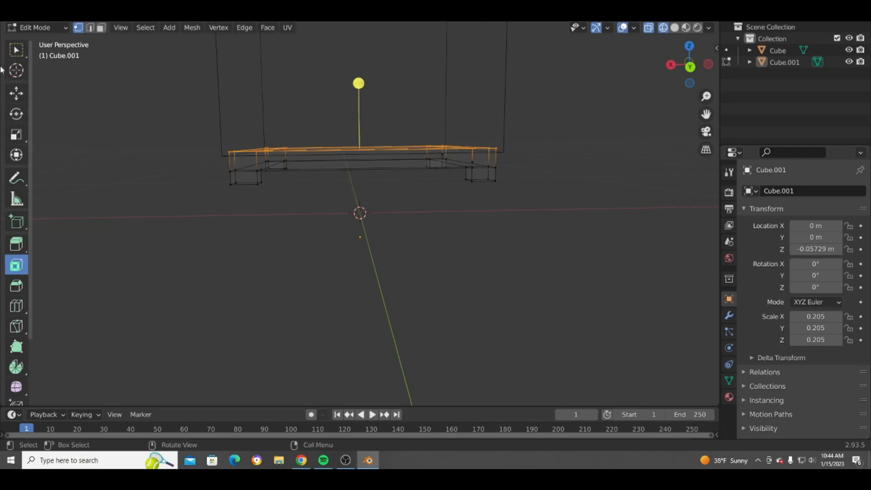
{"action": "left_click", "coordinate": [15, 93]}
{"action": "left_click", "coordinate": [675, 28]}
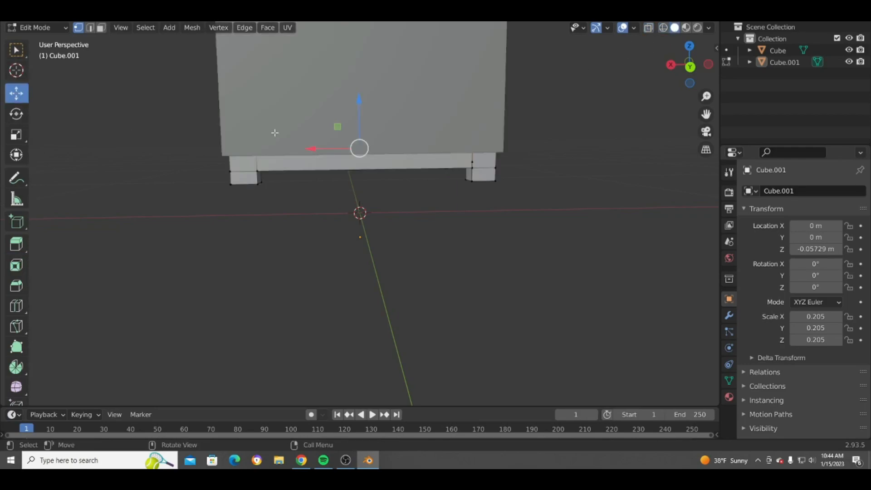
{"action": "middle_click_drag", "start_coordinate": [344, 136], "coordinate": [309, 123]}
{"action": "key", "text": "s"}
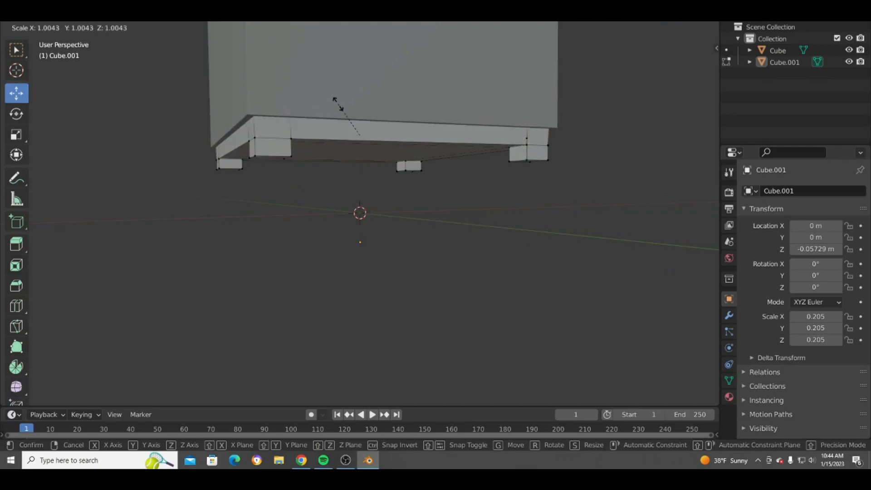
{"action": "left_click", "coordinate": [338, 103]}
Leave the base slab's Edit Mode, select the main body cube, and enter Edit Mode on it
{"action": "middle_click_drag", "start_coordinate": [338, 104], "coordinate": [399, 278]}
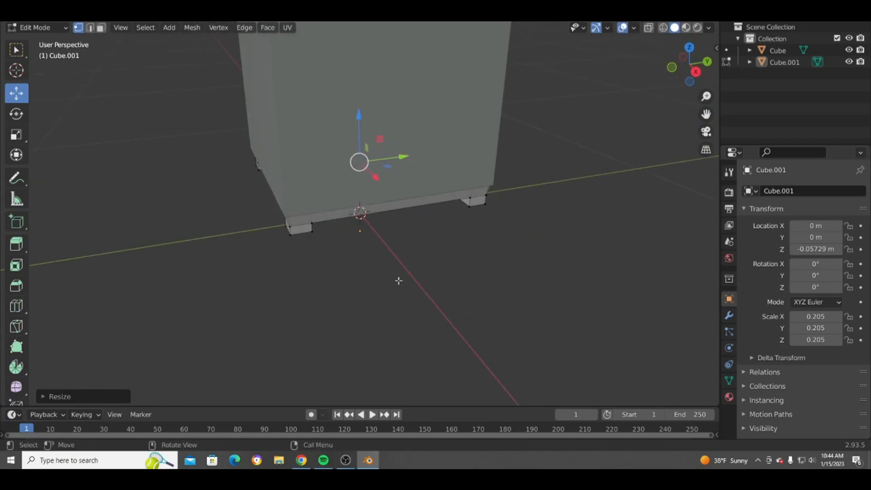
{"action": "scroll", "coordinate": [399, 278], "scroll_direction": "down", "scroll_amount": 5}
{"action": "middle_click_drag", "start_coordinate": [471, 231], "coordinate": [469, 284]}
{"action": "key", "text": "Tab"}
{"action": "scroll", "coordinate": [446, 206], "scroll_direction": "up", "scroll_amount": 4}
{"action": "scroll", "coordinate": [469, 284], "scroll_direction": "down", "scroll_amount": 2}
{"action": "key", "text": "Tab"}
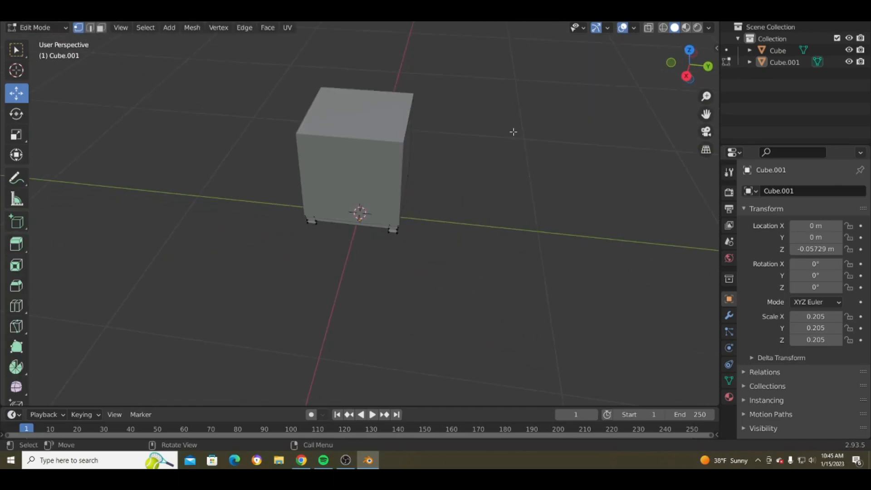
{"action": "key", "text": "Tab"}
{"action": "left_click", "coordinate": [380, 133]}
{"action": "key", "text": "Tab"}
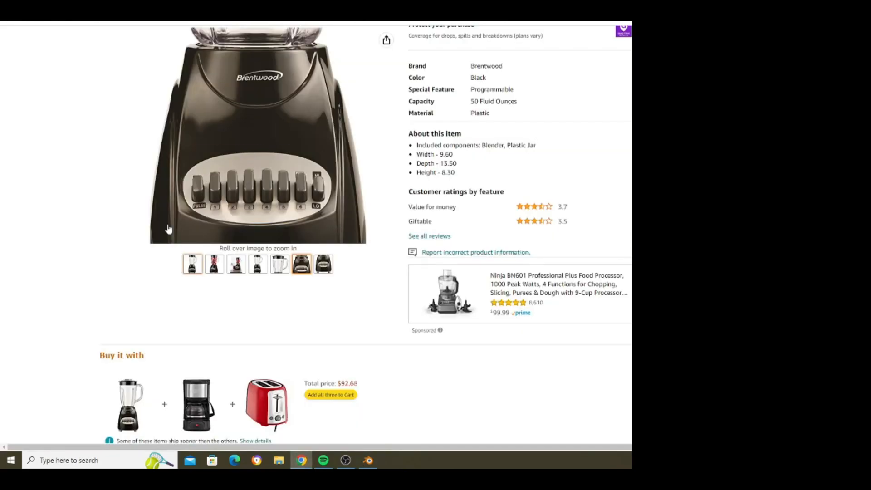
Examine the enlarged product photo of the blender's body and button panel in the browser and return to Blender
{"action": "scroll", "coordinate": [207, 154], "scroll_direction": "down", "scroll_amount": 3}
{"action": "scroll", "coordinate": [146, 153], "scroll_direction": "up", "scroll_amount": 3}
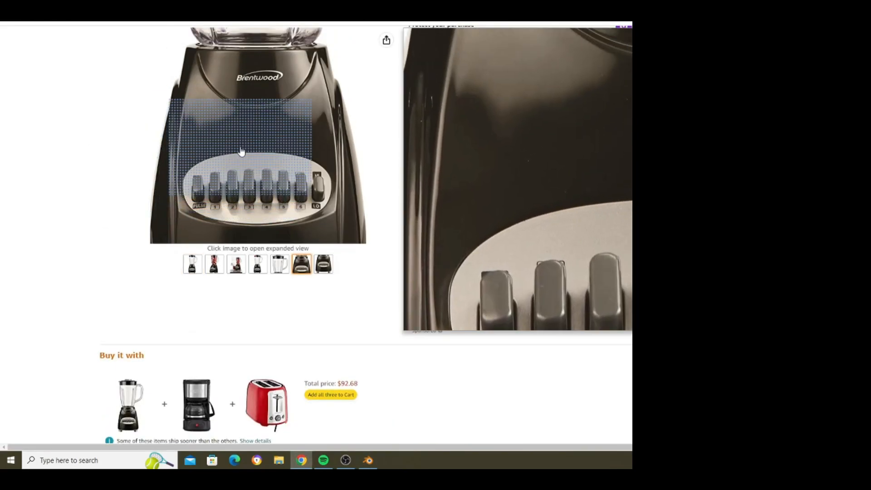
{"action": "left_click", "coordinate": [240, 150]}
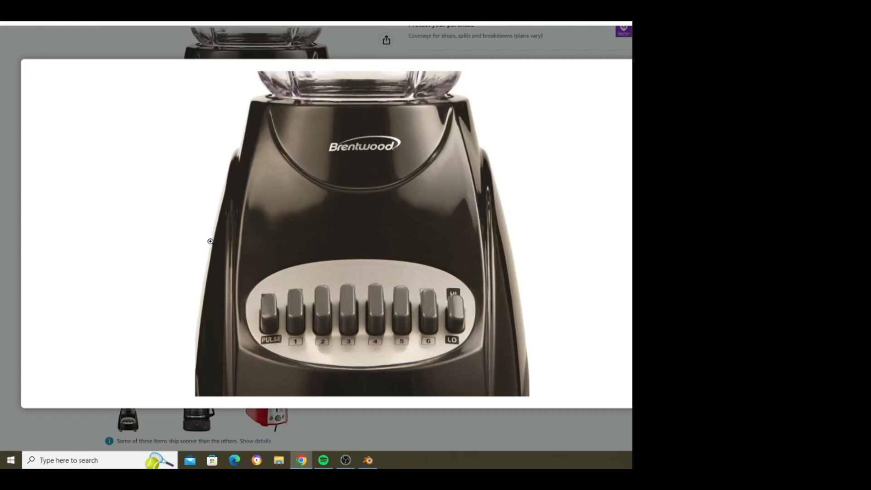
{"action": "left_click", "coordinate": [342, 154]}
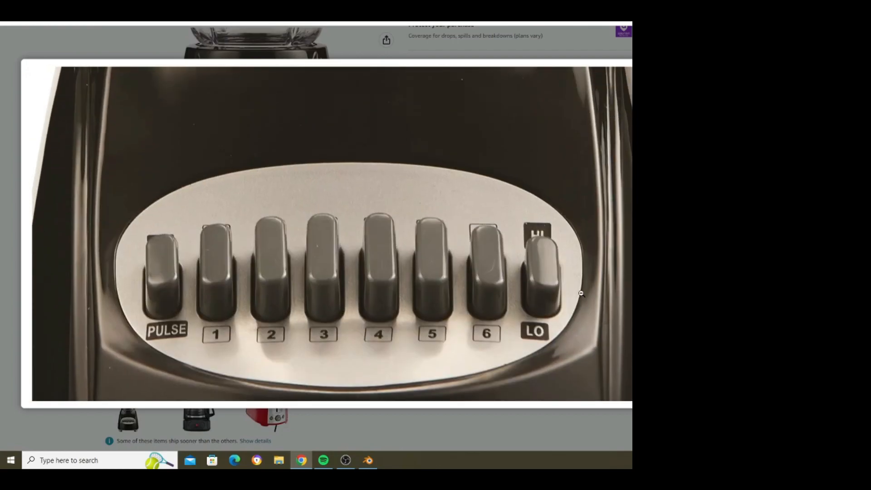
{"action": "left_click", "coordinate": [581, 294]}
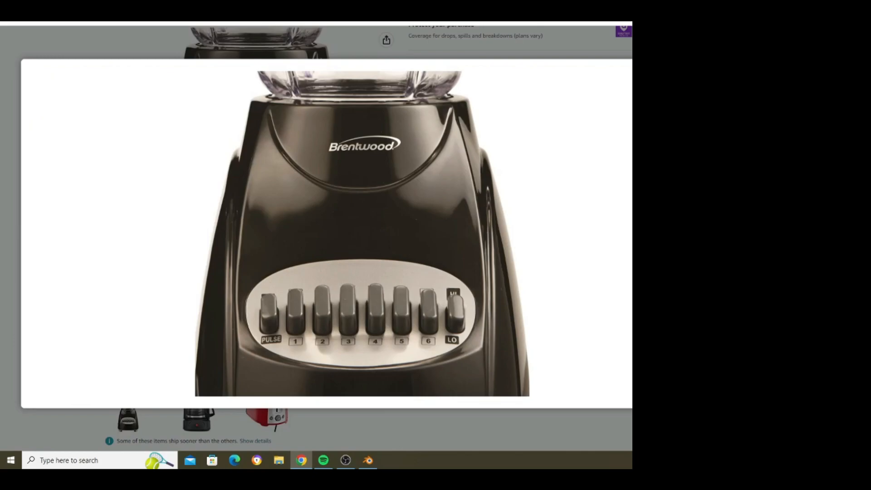
{"action": "key", "text": "Escape"}
{"action": "left_click", "coordinate": [362, 463]}
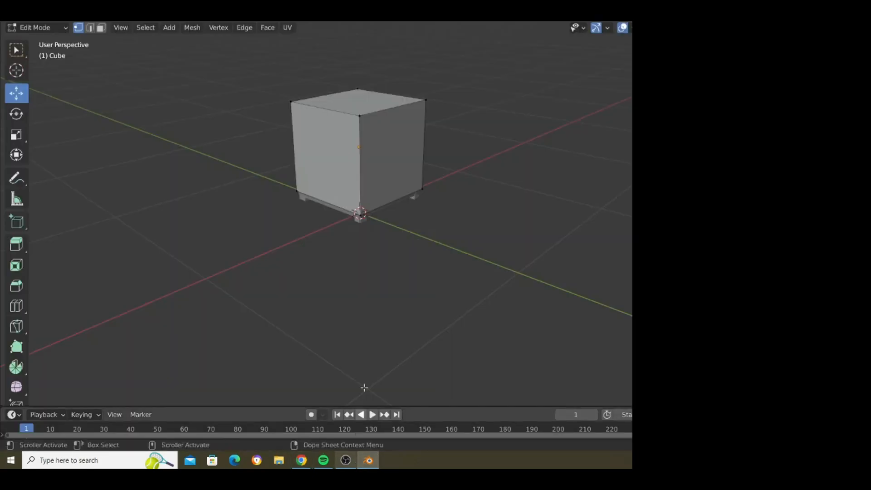
Select all corner vertices of the main body cube
{"action": "scroll", "coordinate": [418, 150], "scroll_direction": "up", "scroll_amount": 1}
{"action": "middle_click_drag", "start_coordinate": [418, 150], "coordinate": [359, 137]}
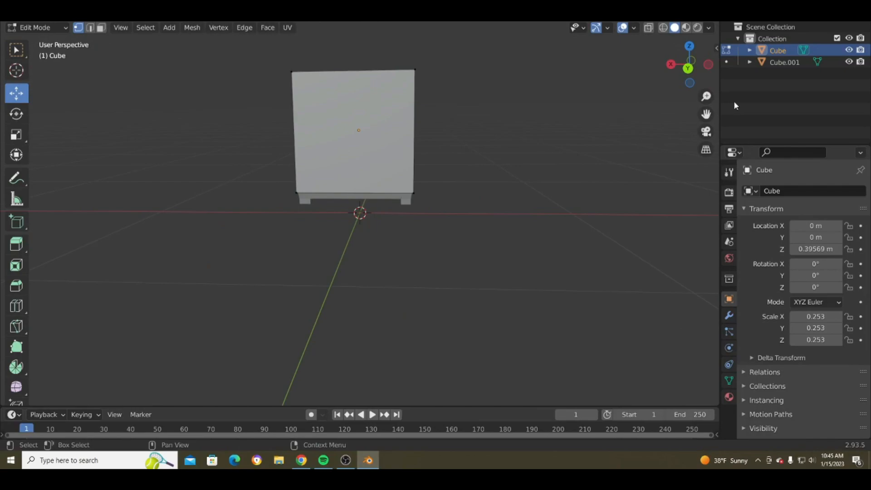
{"action": "middle_click_drag", "start_coordinate": [454, 167], "coordinate": [503, 143]}
{"action": "scroll", "coordinate": [359, 162], "scroll_direction": "down", "scroll_amount": 4}
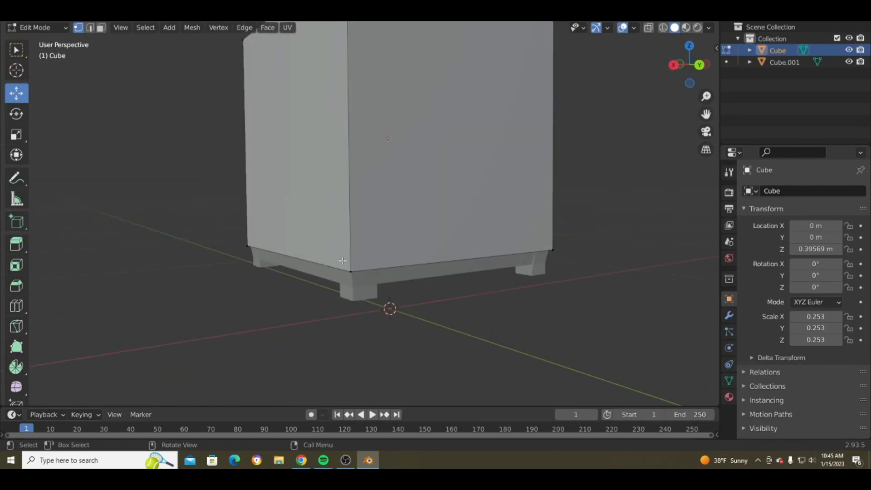
{"action": "middle_click_drag", "start_coordinate": [359, 163], "coordinate": [318, 195]}
{"action": "left_click", "coordinate": [481, 91], "text": "shift"}
{"action": "left_click", "coordinate": [306, 108], "text": "shift"}
{"action": "left_click", "coordinate": [316, 277], "text": "shift"}
{"action": "middle_click_drag", "start_coordinate": [296, 247], "coordinate": [353, 228]}
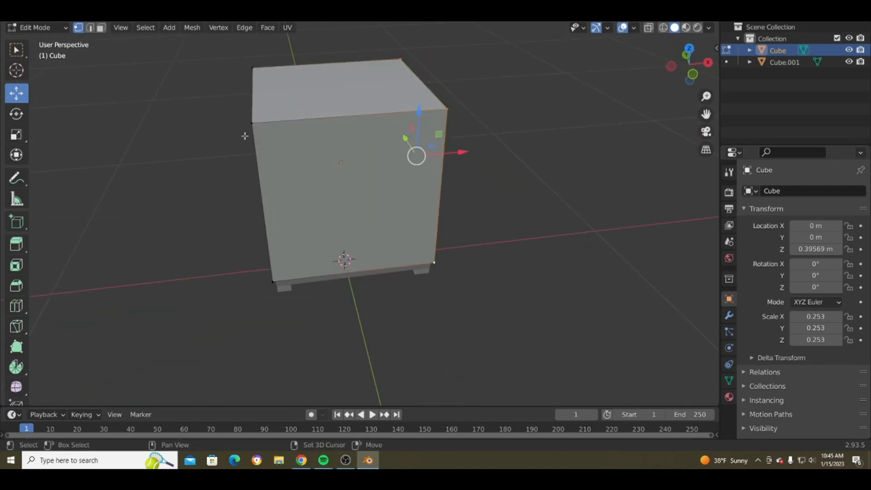
{"action": "middle_click_drag", "start_coordinate": [272, 301], "coordinate": [313, 177]}
{"action": "key", "text": "b"}
{"action": "left_click_drag", "start_coordinate": [327, 179], "coordinate": [330, 186], "text": "shift"}
{"action": "left_click_drag", "start_coordinate": [245, 186], "coordinate": [337, 311], "text": "shift"}
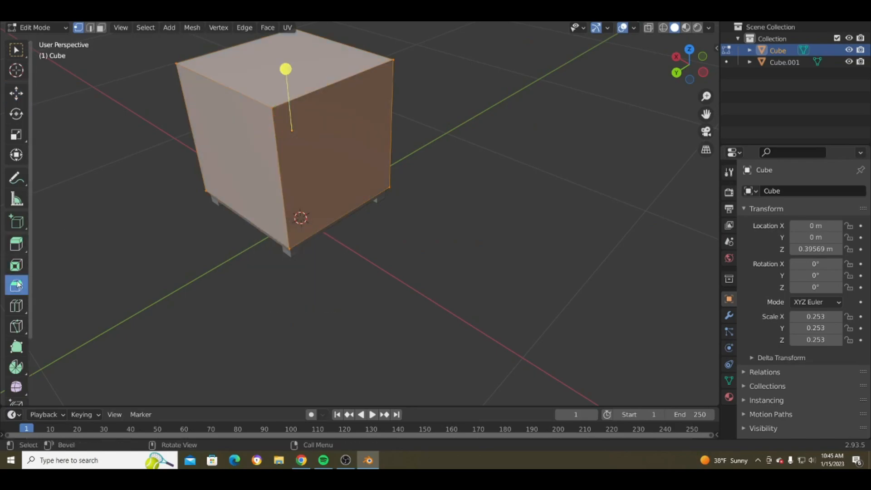
Try to bevel the whole body cube, and undo the bevel
{"action": "left_click", "coordinate": [12, 287]}
{"action": "middle_click_drag", "start_coordinate": [299, 173], "coordinate": [321, 164]}
{"action": "mouse_move", "coordinate": [305, 79]}
{"action": "left_mouse_down"}
{"action": "mouse_move", "coordinate": [313, 78]}
{"action": "mouse_move", "coordinate": [301, 74]}
{"action": "left_mouse_up"}
{"action": "key", "text": "ctrl+z"}
Select the corners of one side face of the body cube, try to bevel it, and undo the bevel
{"action": "middle_click_drag", "start_coordinate": [283, 113], "coordinate": [285, 231]}
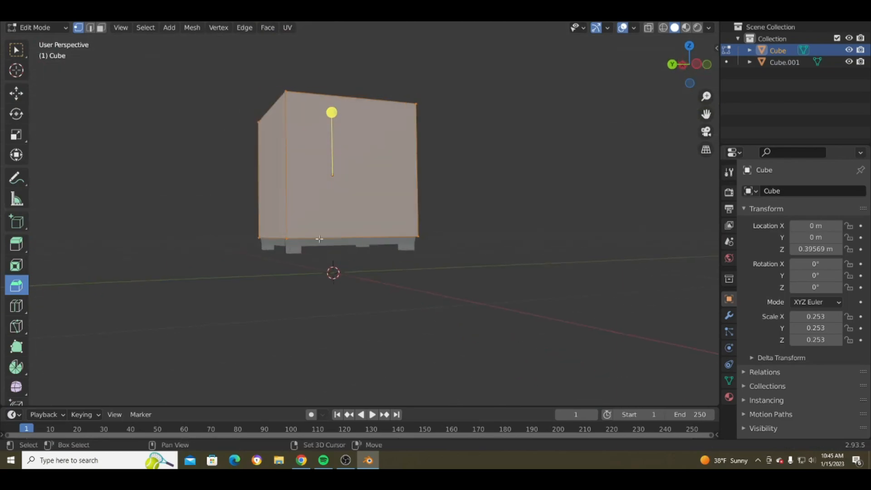
{"action": "left_click", "coordinate": [310, 240]}
{"action": "left_click", "coordinate": [286, 91], "text": "shift"}
{"action": "left_click", "coordinate": [258, 121], "text": "shift"}
{"action": "left_click_drag", "start_coordinate": [204, 171], "coordinate": [194, 167]}
{"action": "left_click", "coordinate": [194, 166]}
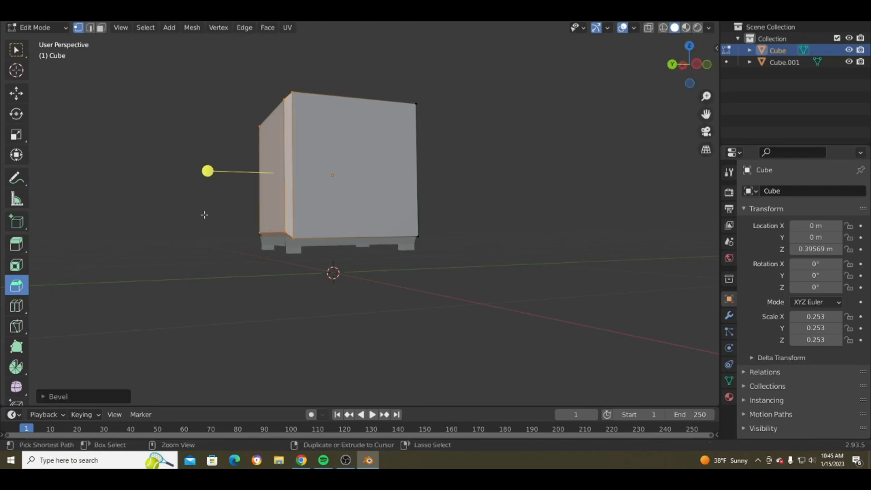
{"action": "left_click", "coordinate": [210, 254]}
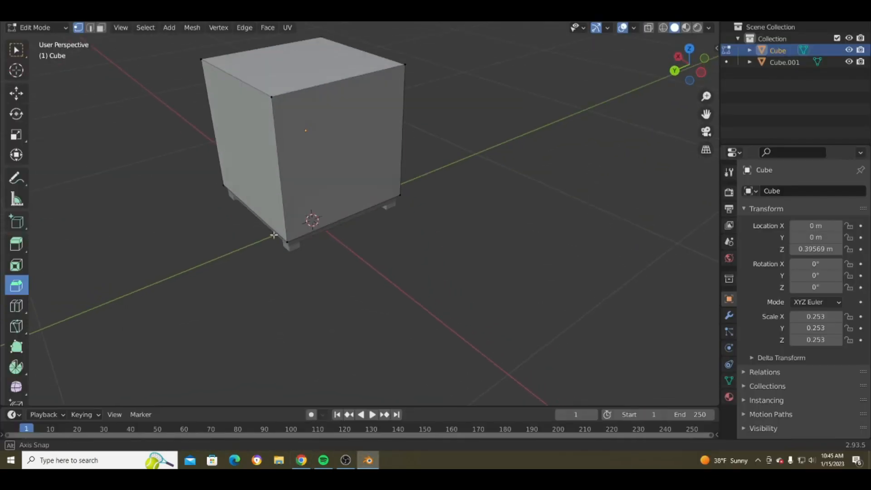
Select one vertical corner edge of the body cube, try to scale it, and undo the scaling
{"action": "middle_click_drag", "start_coordinate": [312, 268], "coordinate": [254, 219]}
{"action": "left_click_drag", "start_coordinate": [706, 114], "coordinate": [761, 127]}
{"action": "middle_click_drag", "start_coordinate": [16, 155], "coordinate": [340, 150]}
{"action": "key", "text": "b"}
{"action": "left_click_drag", "start_coordinate": [401, 83], "coordinate": [350, 269]}
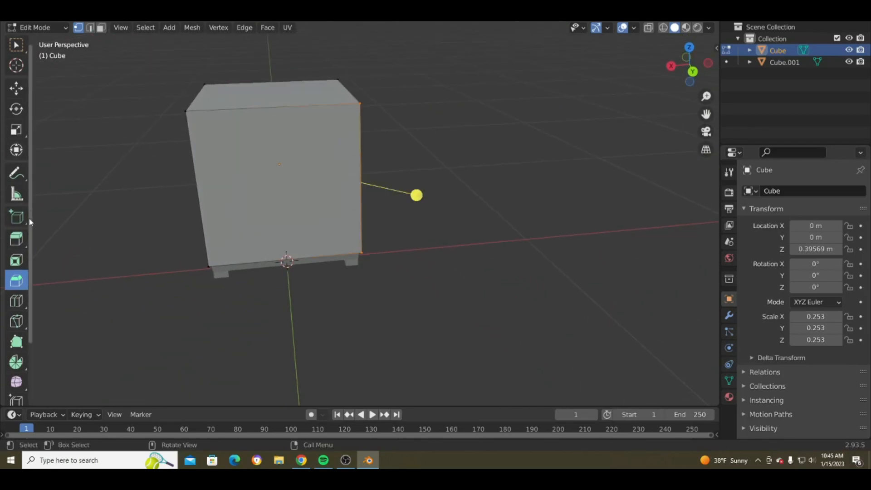
{"action": "middle_click_drag", "start_coordinate": [113, 218], "coordinate": [113, 254]}
{"action": "left_click", "coordinate": [16, 90]}
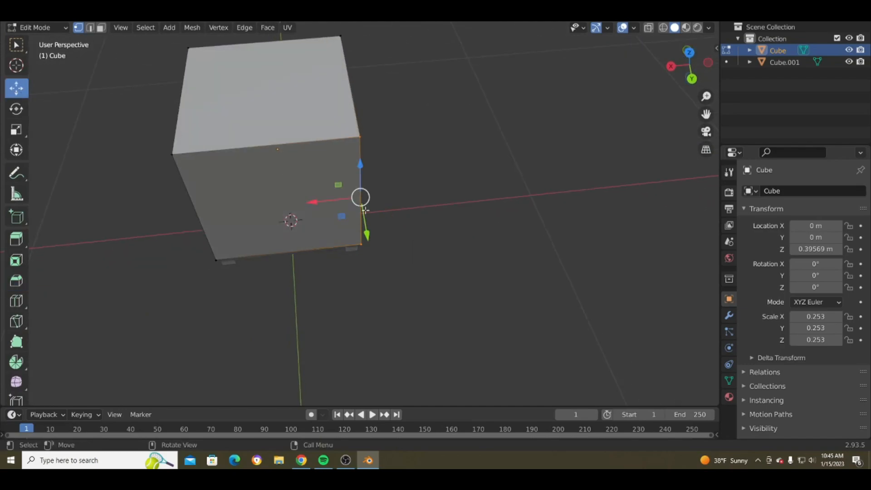
{"action": "left_click", "coordinate": [16, 130]}
{"action": "left_click_drag", "start_coordinate": [376, 199], "coordinate": [364, 219]}
{"action": "mouse_move", "coordinate": [364, 218]}
{"action": "middle_mouse_down"}
{"action": "mouse_move", "coordinate": [389, 177]}
{"action": "mouse_move", "coordinate": [366, 220]}
{"action": "middle_mouse_up"}
{"action": "key", "text": "ctrl+z"}
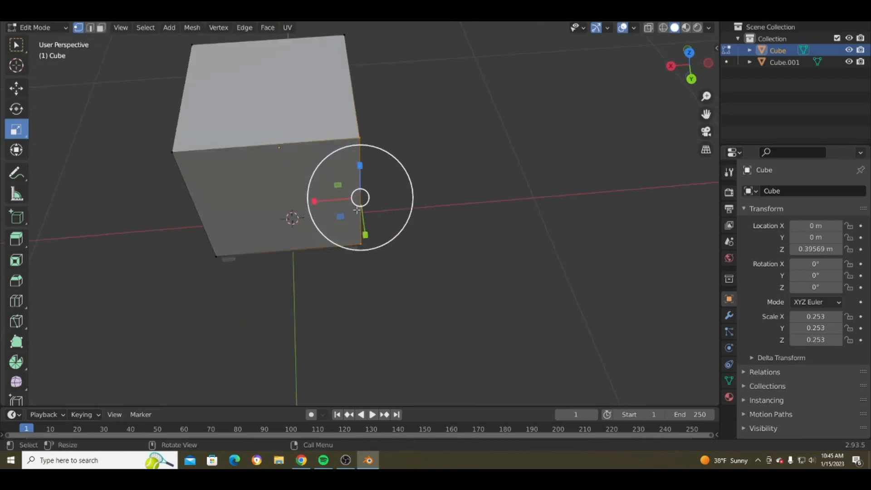
Try to move the selected vertical corner edge of the body cube along the Y axis, and undo the move
{"action": "left_click", "coordinate": [16, 150]}
{"action": "middle_click_drag", "start_coordinate": [54, 149], "coordinate": [358, 236]}
{"action": "left_click", "coordinate": [16, 88]}
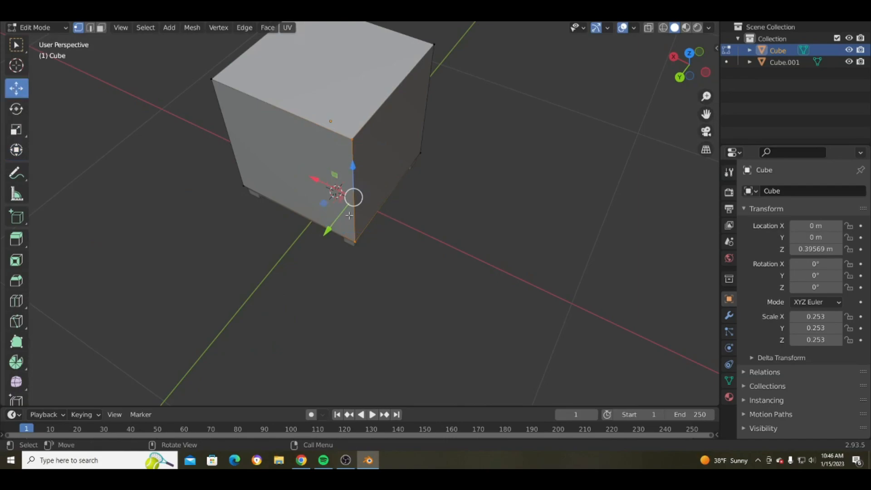
{"action": "left_click_drag", "start_coordinate": [332, 235], "coordinate": [317, 168]}
{"action": "key", "text": "ctrl+z"}
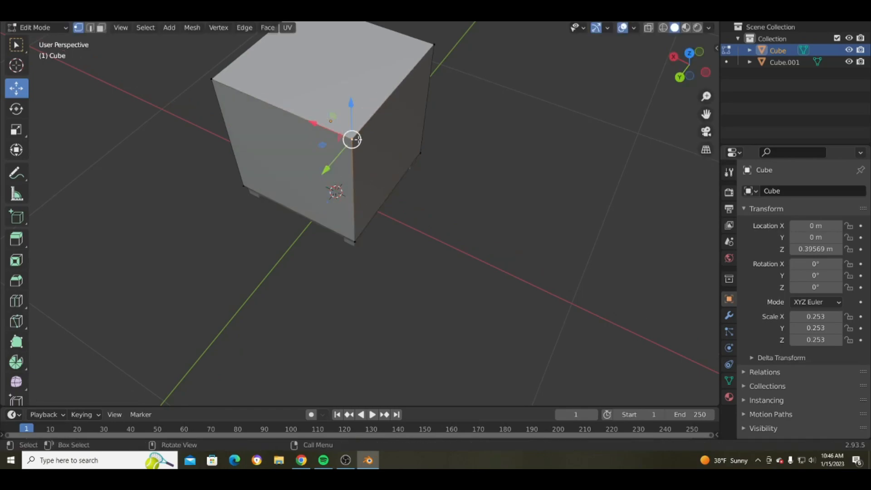
Move the selected top corner of the body cube inward to start tapering the body
{"action": "middle_click_drag", "start_coordinate": [341, 146], "coordinate": [398, 178]}
{"action": "left_click_drag", "start_coordinate": [316, 197], "coordinate": [330, 208]}
{"action": "middle_click_drag", "start_coordinate": [330, 208], "coordinate": [264, 167]}
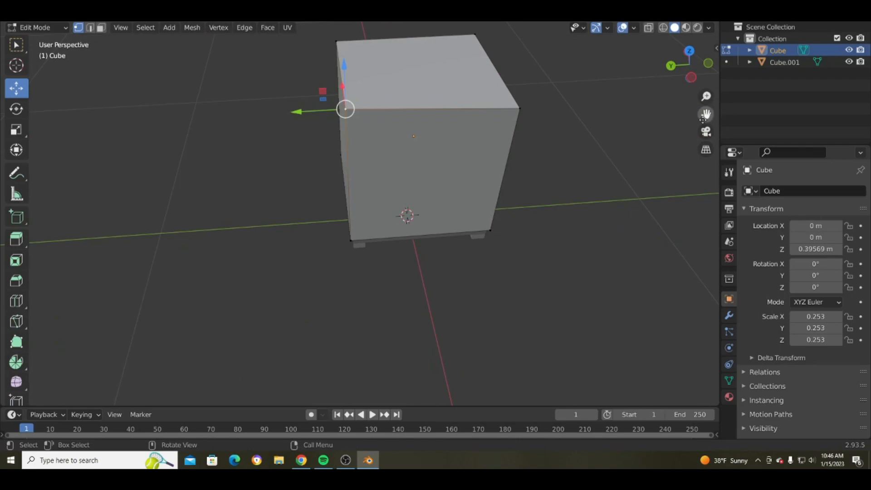
{"action": "middle_click_drag", "start_coordinate": [636, 145], "coordinate": [461, 104]}
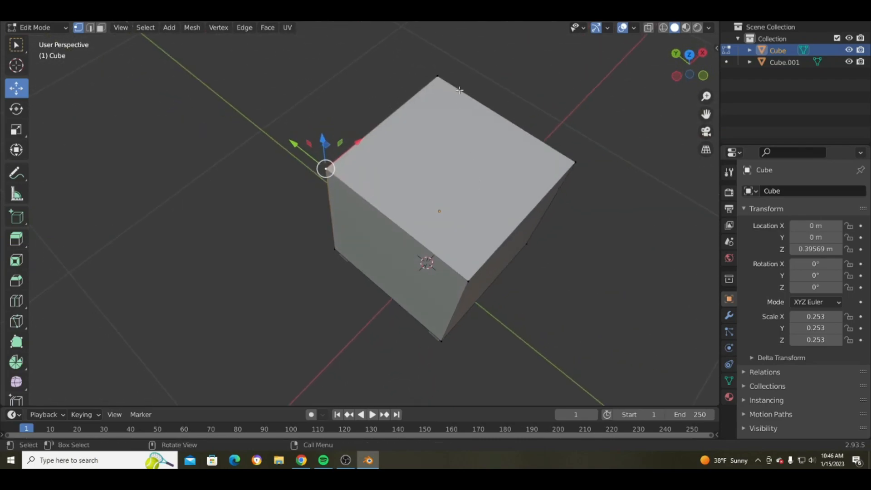
{"action": "middle_click_drag", "start_coordinate": [443, 76], "coordinate": [238, 106]}
{"action": "left_click_drag", "start_coordinate": [285, 123], "coordinate": [362, 112]}
Select the next top corner of the body cube and move it inward in the XY plane
{"action": "left_click", "coordinate": [518, 157]}
{"action": "middle_click_drag", "start_coordinate": [510, 162], "coordinate": [411, 162]}
{"action": "left_click", "coordinate": [550, 273], "text": "shift"}
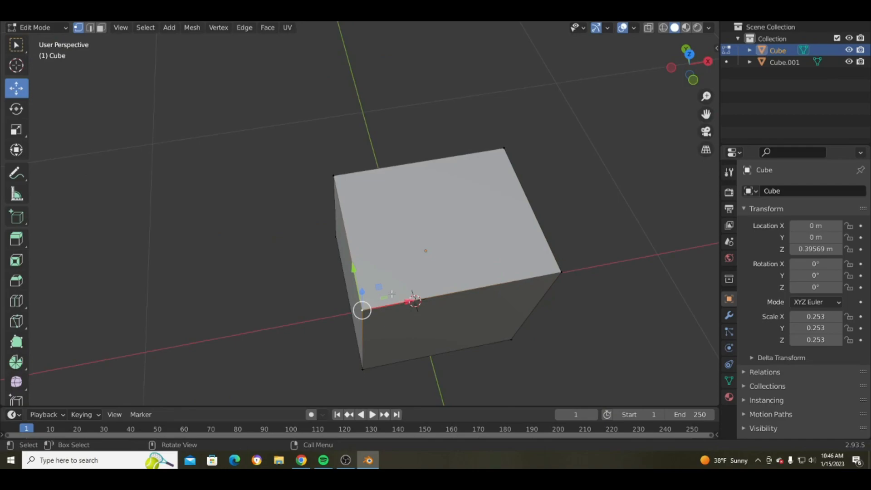
{"action": "left_click_drag", "start_coordinate": [375, 287], "coordinate": [389, 270]}
{"action": "middle_click_drag", "start_coordinate": [389, 270], "coordinate": [379, 258]}
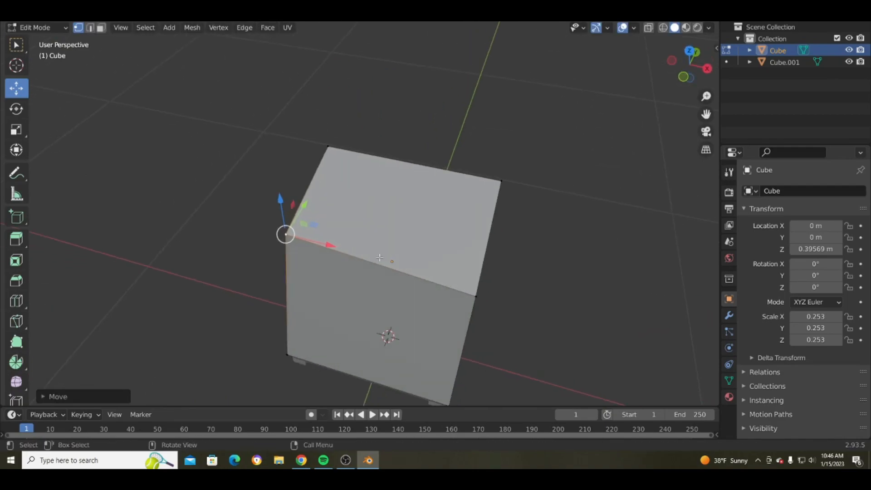
Move another top corner of the body cube inward to continue the taper, and leave Edit Mode
{"action": "left_click", "coordinate": [473, 294]}
{"action": "middle_click_drag", "start_coordinate": [469, 296], "coordinate": [360, 341]}
{"action": "left_click_drag", "start_coordinate": [336, 347], "coordinate": [341, 323]}
{"action": "middle_click_drag", "start_coordinate": [341, 323], "coordinate": [157, 228]}
{"action": "key", "text": "Tab"}
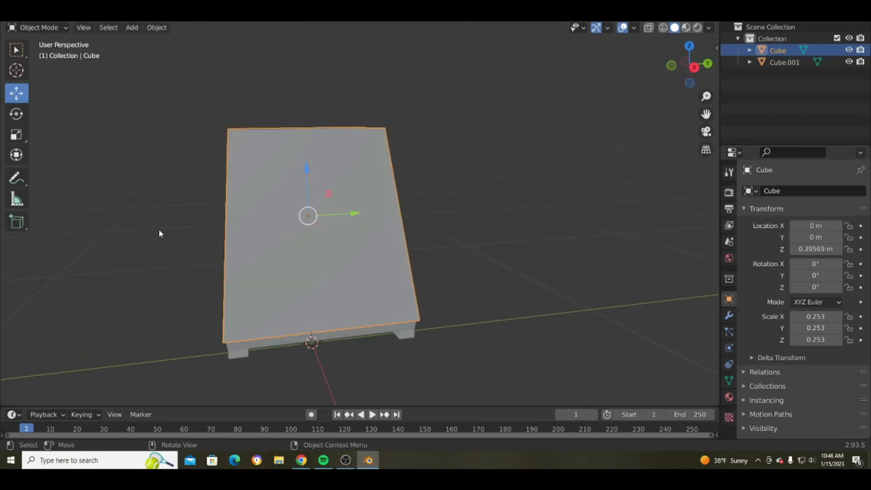
Return to Edit Mode and nudge the body cube's top corners along the X axis to even out the top face
{"action": "key", "text": "Tab"}
{"action": "middle_click_drag", "start_coordinate": [139, 164], "coordinate": [511, 234]}
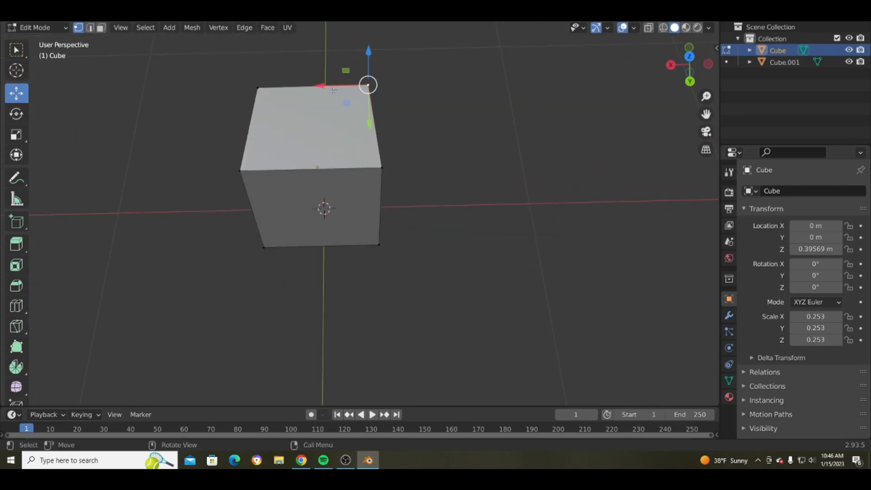
{"action": "left_click_drag", "start_coordinate": [328, 85], "coordinate": [335, 86]}
{"action": "middle_click_drag", "start_coordinate": [336, 86], "coordinate": [373, 91]}
{"action": "left_click", "coordinate": [431, 101]}
{"action": "left_click_drag", "start_coordinate": [375, 91], "coordinate": [364, 89]}
{"action": "left_click", "coordinate": [412, 152]}
{"action": "left_click_drag", "start_coordinate": [403, 143], "coordinate": [205, 186]}
{"action": "left_click_drag", "start_coordinate": [310, 198], "coordinate": [304, 186]}
{"action": "left_click", "coordinate": [428, 181]}
Try to adjust the top corners on one side of the body cube, and undo the attempt
{"action": "middle_click_drag", "start_coordinate": [399, 138], "coordinate": [380, 130]}
{"action": "left_click_drag", "start_coordinate": [404, 88], "coordinate": [341, 134]}
{"action": "middle_click_drag", "start_coordinate": [471, 137], "coordinate": [437, 87]}
{"action": "key", "text": "ctrl+z"}
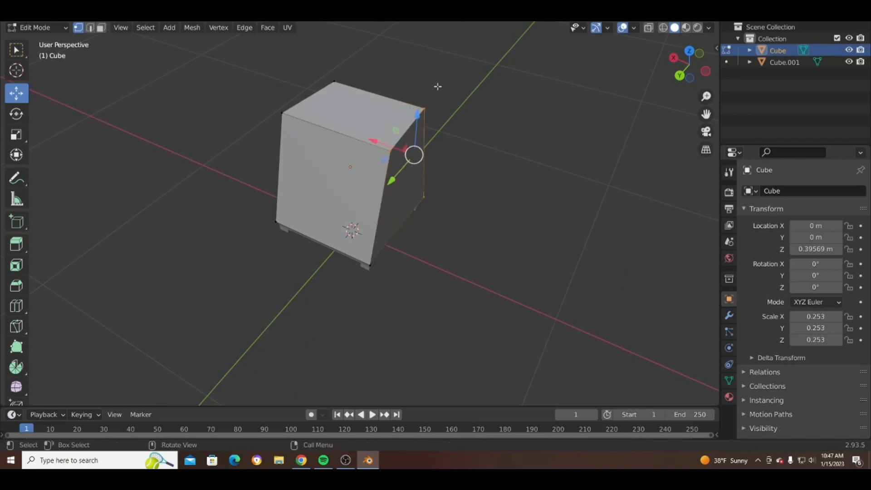
Select the two top corners on one side of the body cube and move them inward along the X axis
{"action": "left_click", "coordinate": [424, 109]}
{"action": "left_click", "coordinate": [387, 152], "text": "shift"}
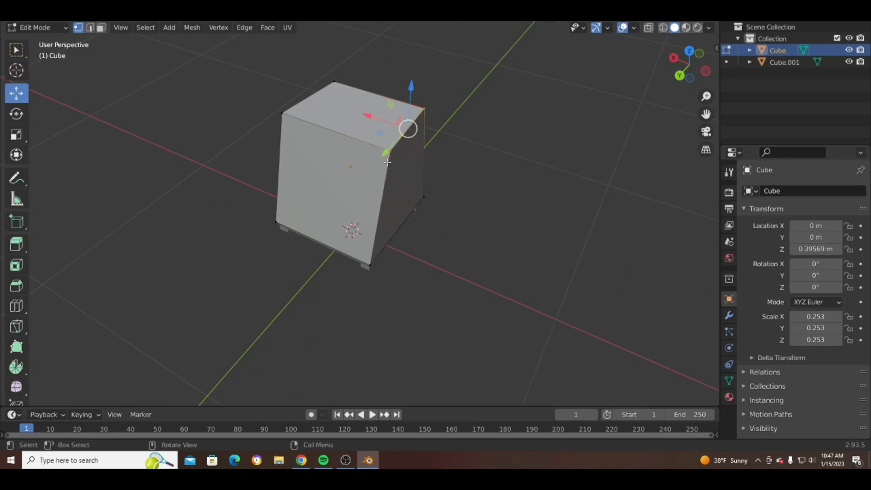
{"action": "middle_click_drag", "start_coordinate": [387, 162], "coordinate": [364, 144]}
{"action": "left_click_drag", "start_coordinate": [352, 119], "coordinate": [342, 110]}
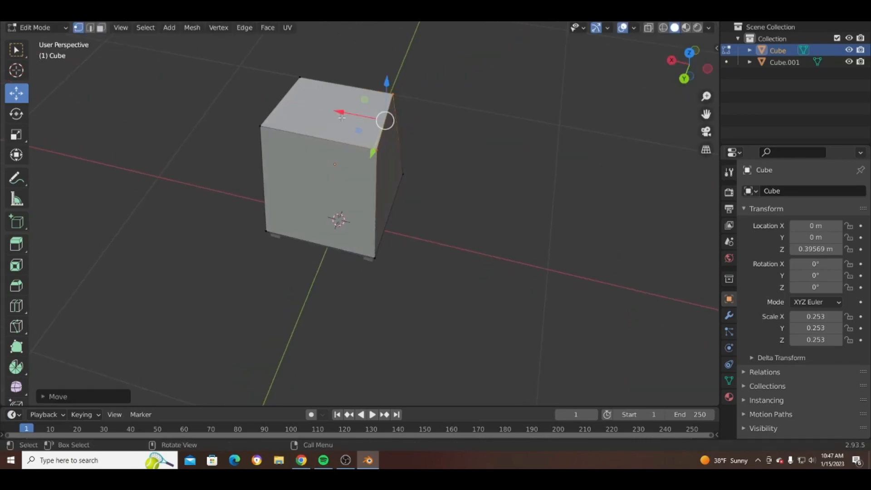
Select the two top corners on the opposite side of the body cube and move them inward along the X axis
{"action": "middle_click_drag", "start_coordinate": [333, 168], "coordinate": [378, 181]}
{"action": "left_click_drag", "start_coordinate": [217, 76], "coordinate": [253, 198]}
{"action": "mouse_move", "coordinate": [193, 145]}
{"action": "left_mouse_down"}
{"action": "mouse_move", "coordinate": [220, 142]}
{"action": "mouse_move", "coordinate": [207, 137]}
{"action": "left_mouse_up"}
{"action": "middle_click_drag", "start_coordinate": [207, 136], "coordinate": [383, 146]}
Move one rear top corner of the tapered body outward along the X axis to square up the top face
{"action": "key", "text": "Tab"}
{"action": "middle_click_drag", "start_coordinate": [550, 189], "coordinate": [194, 165]}
{"action": "key", "text": "Tab"}
{"action": "left_click", "coordinate": [272, 118]}
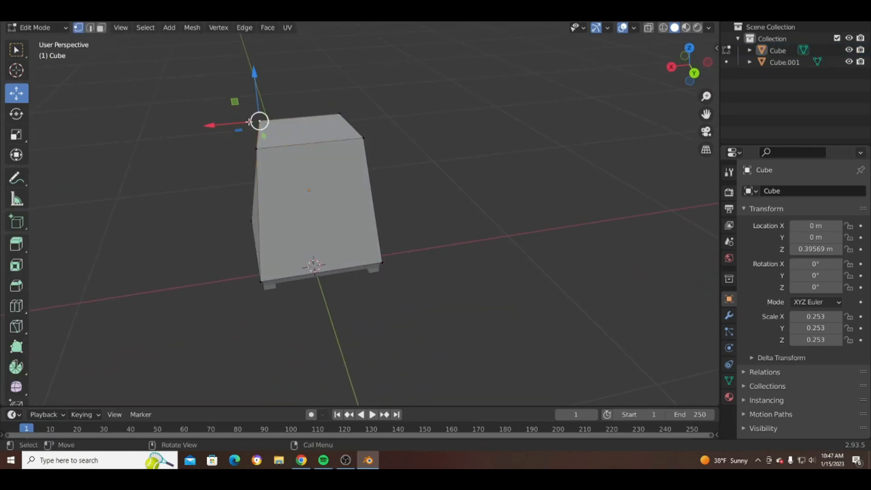
{"action": "left_click_drag", "start_coordinate": [206, 126], "coordinate": [181, 111]}
{"action": "middle_click_drag", "start_coordinate": [181, 111], "coordinate": [322, 199]}
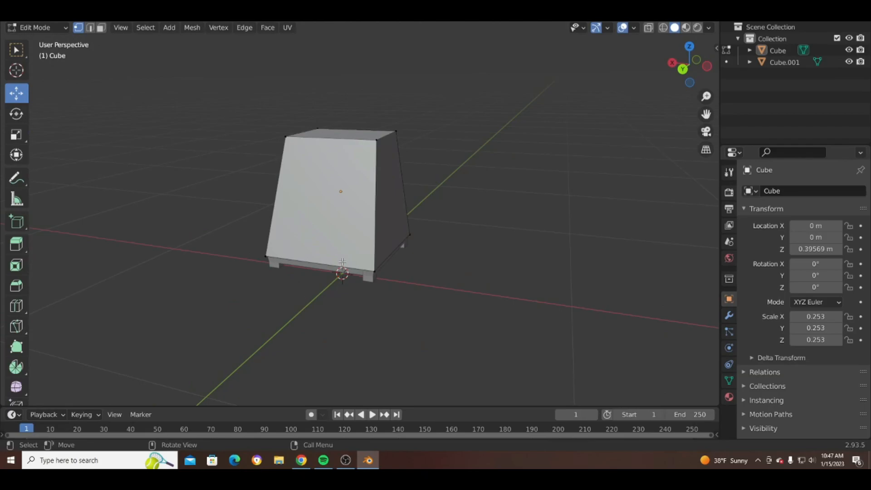
Check the blender photo in the browser, add a mesh circle in Blender, and scale it to 0.175
{"action": "left_click", "coordinate": [301, 461]}
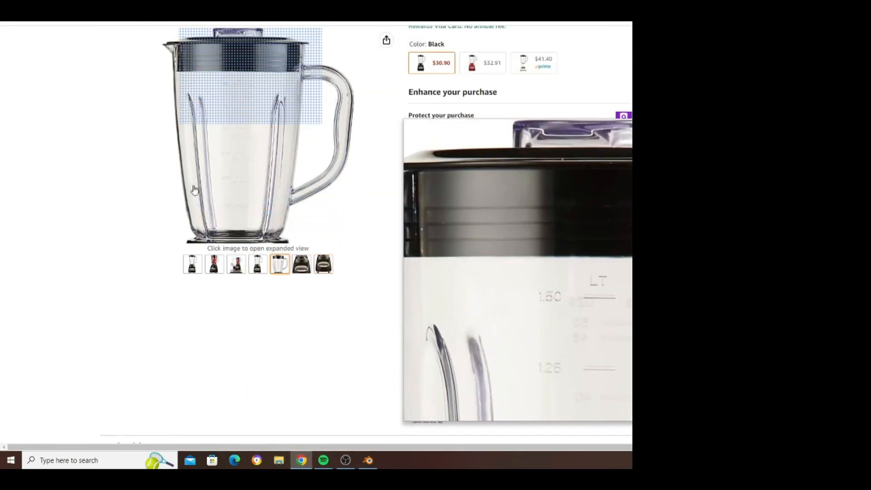
{"action": "mouse_move", "coordinate": [258, 264]}
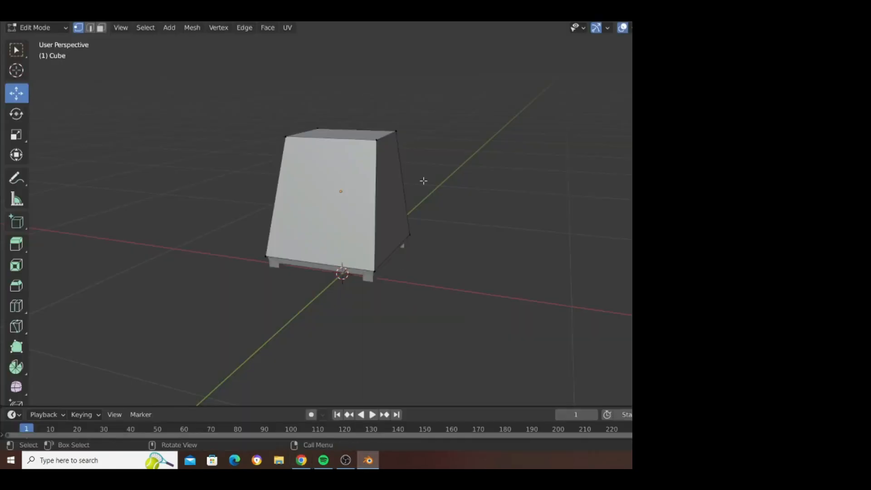
{"action": "scroll", "coordinate": [443, 152], "scroll_direction": "up", "scroll_amount": 2}
{"action": "key", "text": "shift+a"}
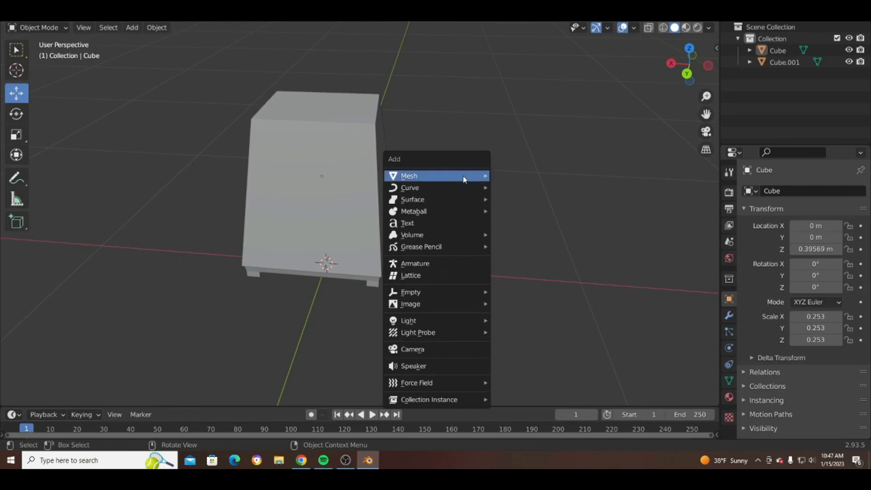
{"action": "mouse_move", "coordinate": [465, 176]}
{"action": "left_click", "coordinate": [535, 199]}
{"action": "middle_click_drag", "start_coordinate": [499, 195], "coordinate": [463, 192]}
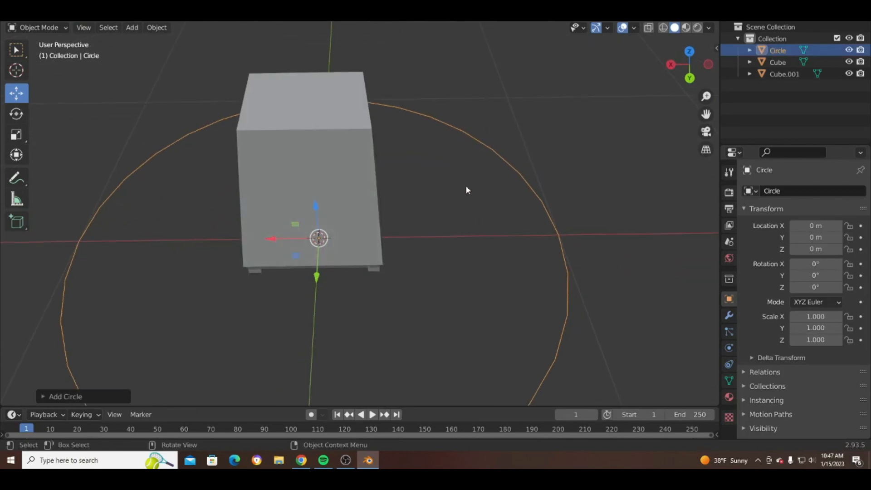
{"action": "key", "text": "s"}
{"action": "left_click", "coordinate": [348, 257]}
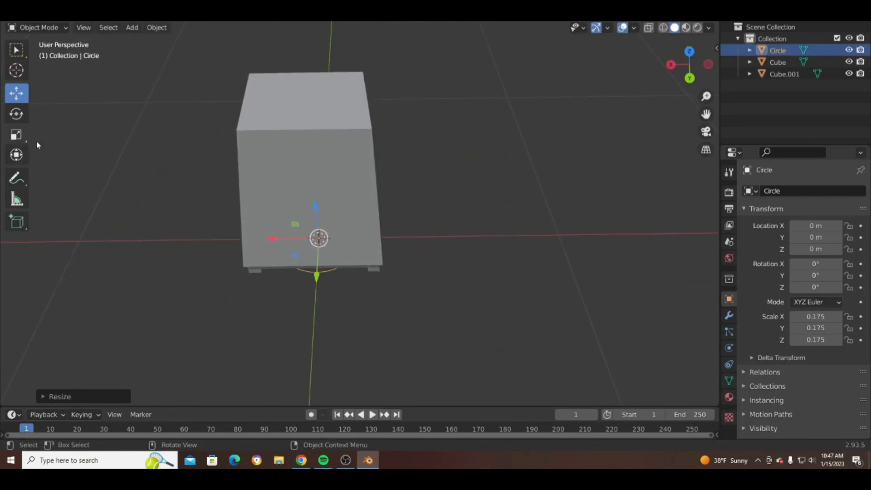
Raise the circle along the Z axis to about 0.67 m, and fill it with a face in Edit Mode
{"action": "key", "text": "g"}
{"action": "key", "text": "z"}
{"action": "key", "text": "Return"}
{"action": "key", "text": "Tab"}
{"action": "key", "text": "f"}
{"action": "middle_click_drag", "start_coordinate": [358, 68], "coordinate": [435, 125]}
{"action": "middle_click_drag", "start_coordinate": [694, 115], "coordinate": [291, 171]}
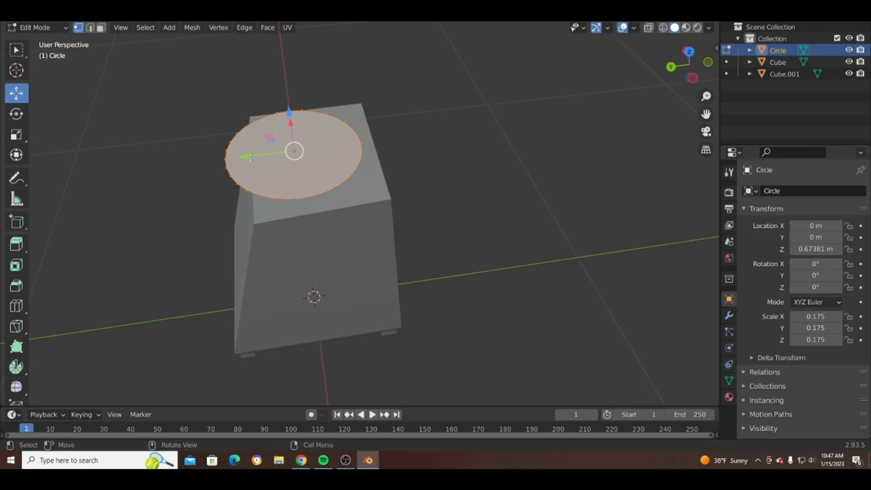
Scale the filled circle down to fit within the body's top face and center it there
{"action": "key", "text": "g"}
{"action": "left_click", "coordinate": [414, 125]}
{"action": "key", "text": "s"}
{"action": "left_click", "coordinate": [375, 134]}
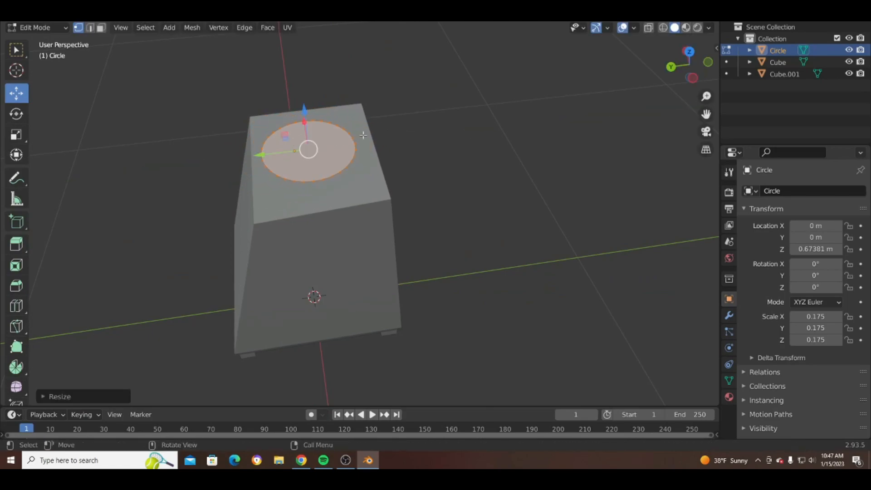
{"action": "left_click_drag", "start_coordinate": [265, 154], "coordinate": [265, 150]}
{"action": "middle_click_drag", "start_coordinate": [268, 152], "coordinate": [383, 82]}
{"action": "left_click_drag", "start_coordinate": [330, 91], "coordinate": [333, 99]}
{"action": "middle_click_drag", "start_coordinate": [332, 100], "coordinate": [431, 160]}
Extrude the disc upward and raise its top face to form a tall cylindrical jar above the body
{"action": "key", "text": "e"}
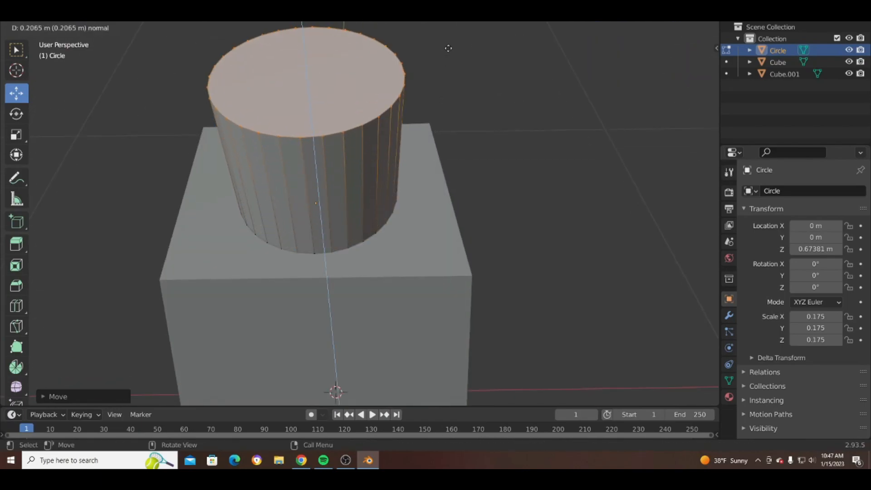
{"action": "left_click", "coordinate": [395, 206]}
{"action": "scroll", "coordinate": [369, 201], "scroll_direction": "down", "scroll_amount": 2}
{"action": "middle_click_drag", "start_coordinate": [393, 178], "coordinate": [369, 147]}
{"action": "scroll", "coordinate": [369, 147], "scroll_direction": "down", "scroll_amount": 1}
{"action": "left_click_drag", "start_coordinate": [337, 92], "coordinate": [337, 22]}
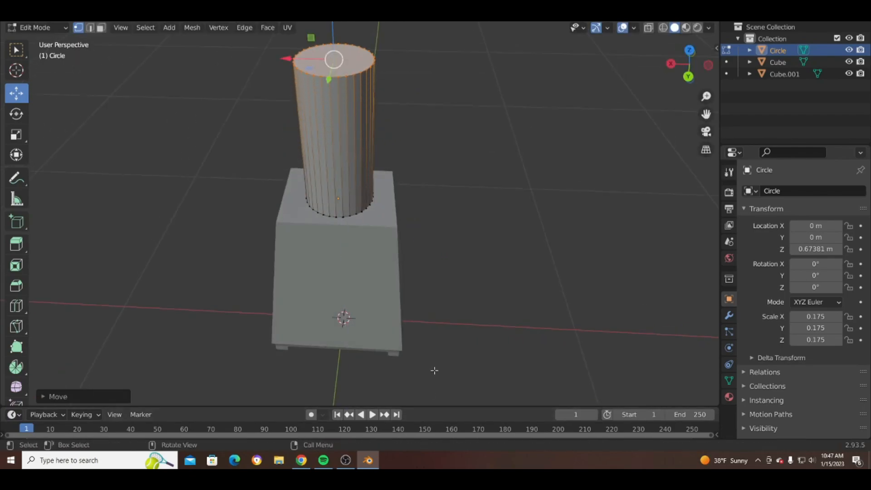
{"action": "middle_click_drag", "start_coordinate": [431, 394], "coordinate": [319, 71]}
{"action": "scroll", "coordinate": [319, 71], "scroll_direction": "down", "scroll_amount": 2}
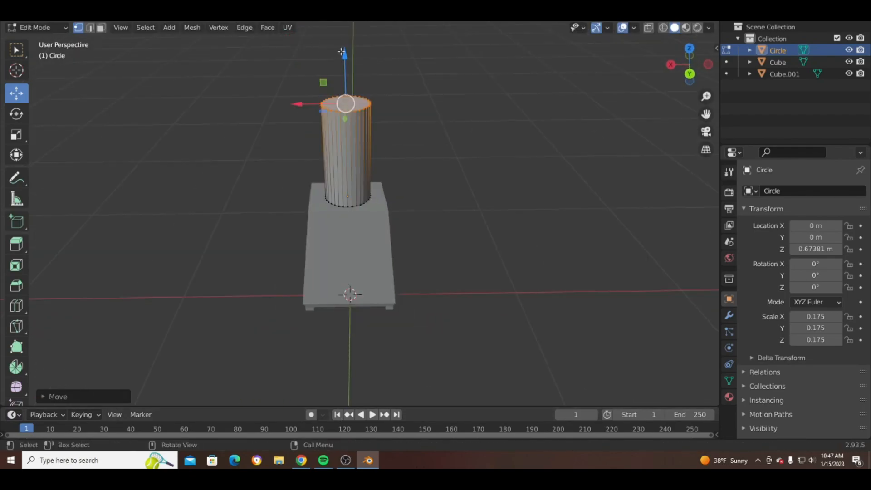
{"action": "left_click_drag", "start_coordinate": [340, 52], "coordinate": [344, 63]}
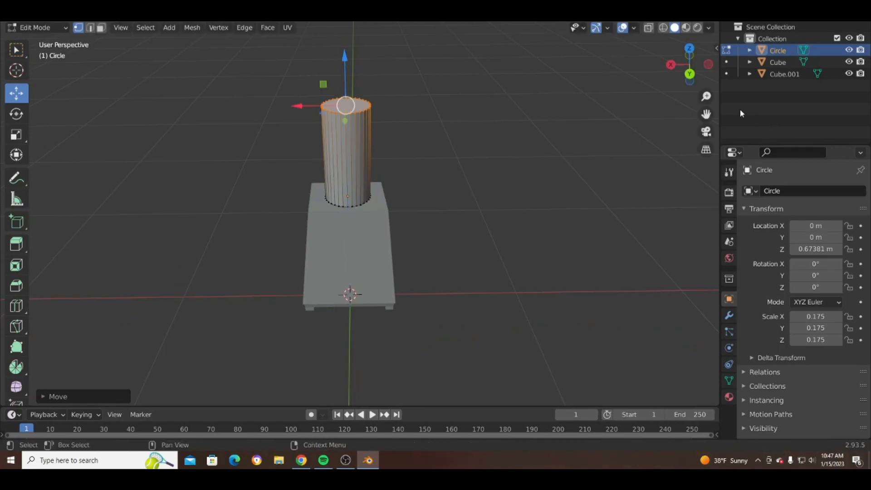
Check the blender photo in the browser, and add a loop cut in Blender around the lower part of the cylindrical jar
{"action": "left_click", "coordinate": [301, 460]}
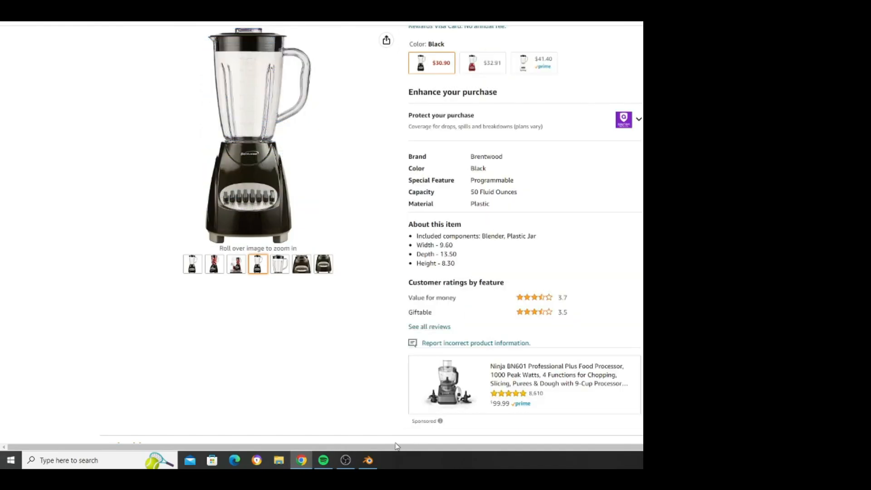
{"action": "left_click", "coordinate": [368, 460]}
{"action": "middle_click_drag", "start_coordinate": [414, 177], "coordinate": [330, 174]}
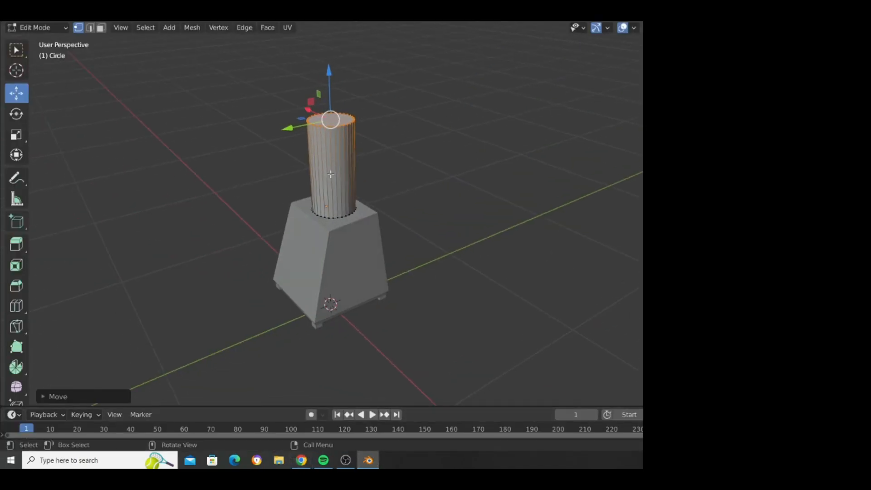
{"action": "left_click", "coordinate": [398, 141]}
{"action": "middle_click_drag", "start_coordinate": [398, 140], "coordinate": [4, 324]}
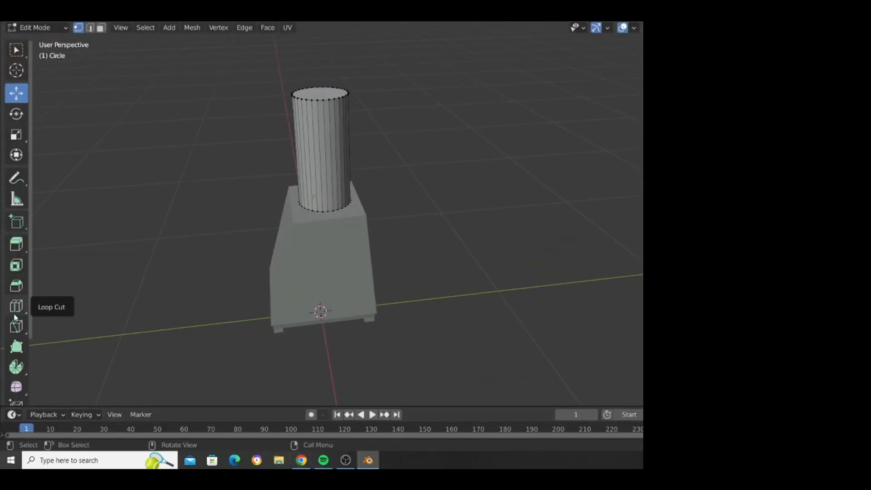
{"action": "left_click", "coordinate": [16, 308]}
{"action": "scroll", "coordinate": [245, 144], "scroll_direction": "up", "scroll_amount": 2}
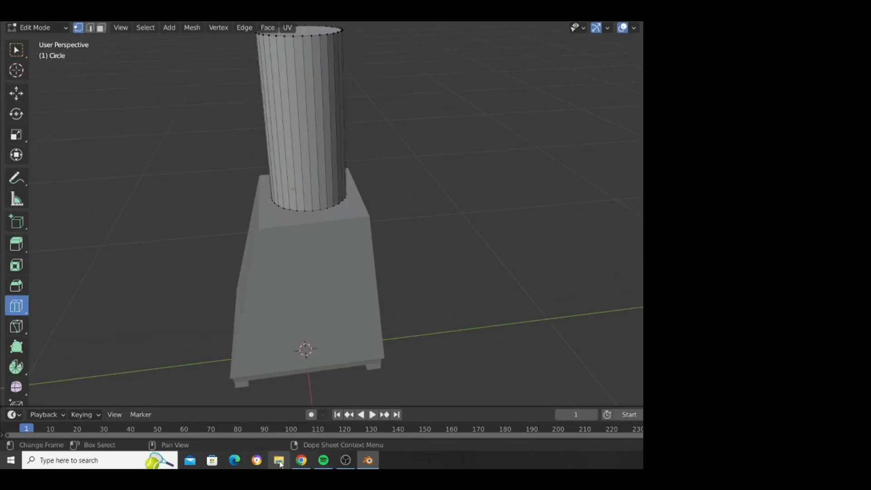
{"action": "left_click", "coordinate": [301, 460]}
{"action": "scroll", "coordinate": [253, 107], "scroll_direction": "up", "scroll_amount": 3}
{"action": "key", "text": "alt+Tab"}
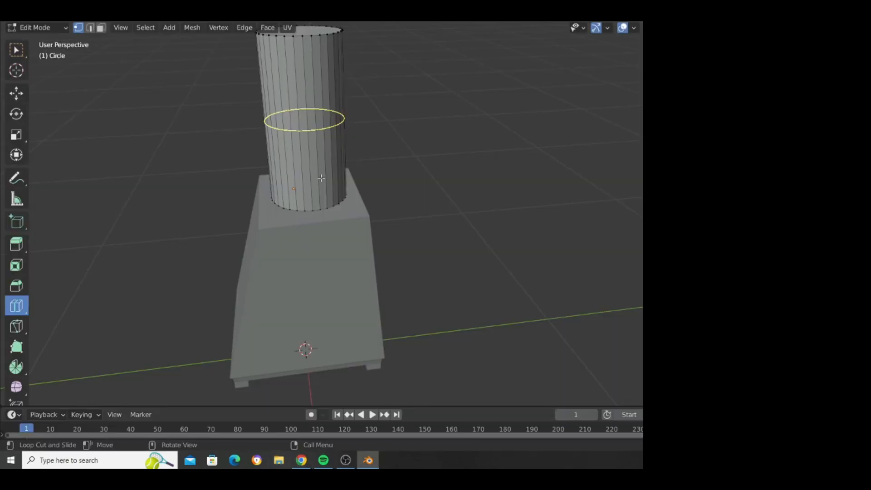
{"action": "left_click_drag", "start_coordinate": [328, 146], "coordinate": [335, 181], "text": "ctrl"}
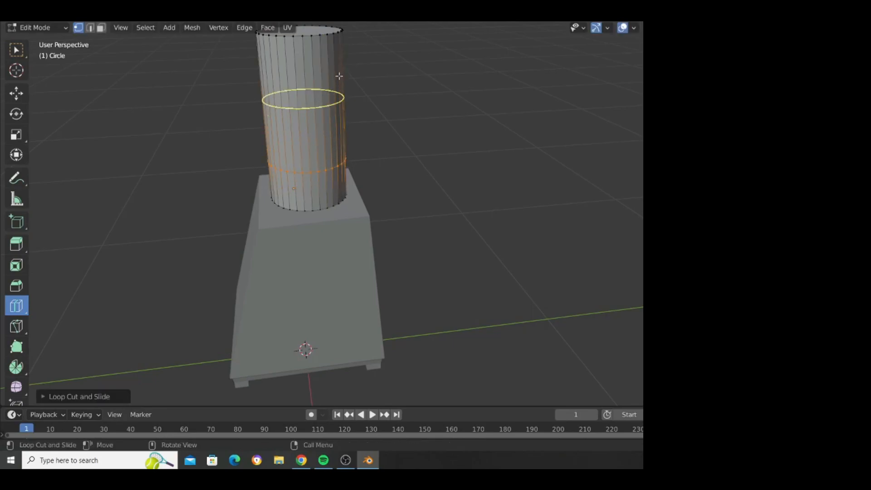
Check the jar photo in the browser, and add a second loop cut in Blender just below the cylinder's top rim
{"action": "key", "text": "alt+Tab"}
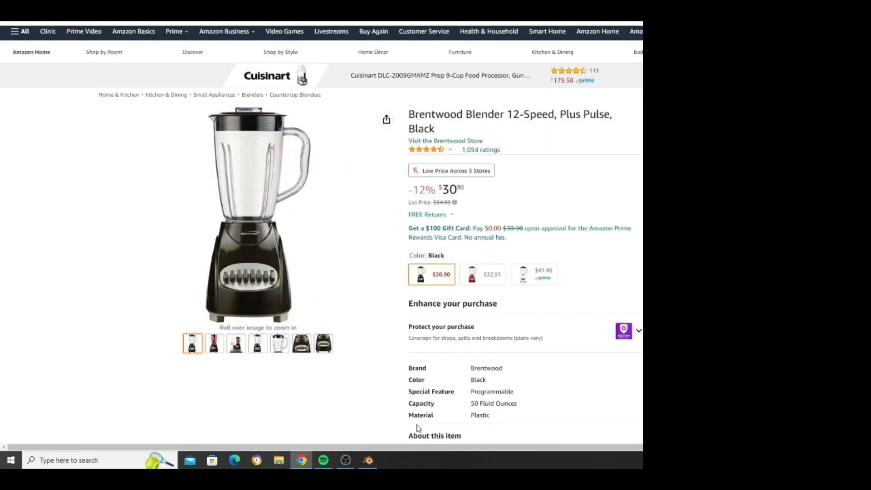
{"action": "key", "text": "alt+Tab"}
{"action": "left_click_drag", "start_coordinate": [335, 94], "coordinate": [319, 39]}
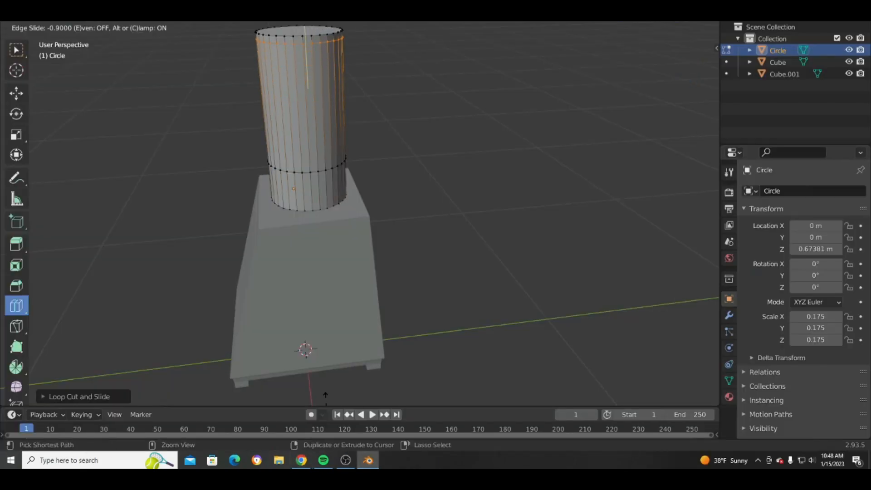
{"action": "left_click_drag", "start_coordinate": [325, 395], "coordinate": [325, 395]}
{"action": "middle_click_drag", "start_coordinate": [397, 243], "coordinate": [340, 115]}
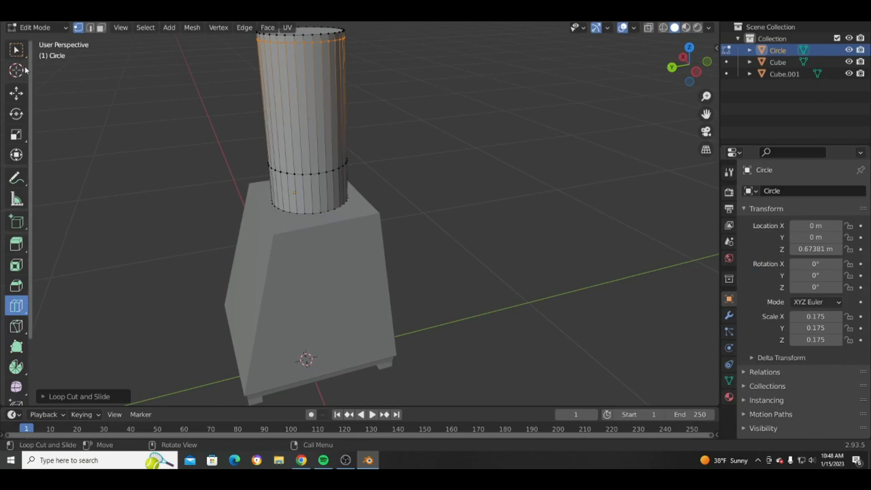
Select the vertices of a narrow vertical strip on the jar's side between the two loop cuts
{"action": "left_click", "coordinate": [16, 50]}
{"action": "left_click", "coordinate": [171, 98]}
{"action": "middle_click_drag", "start_coordinate": [174, 99], "coordinate": [315, 111]}
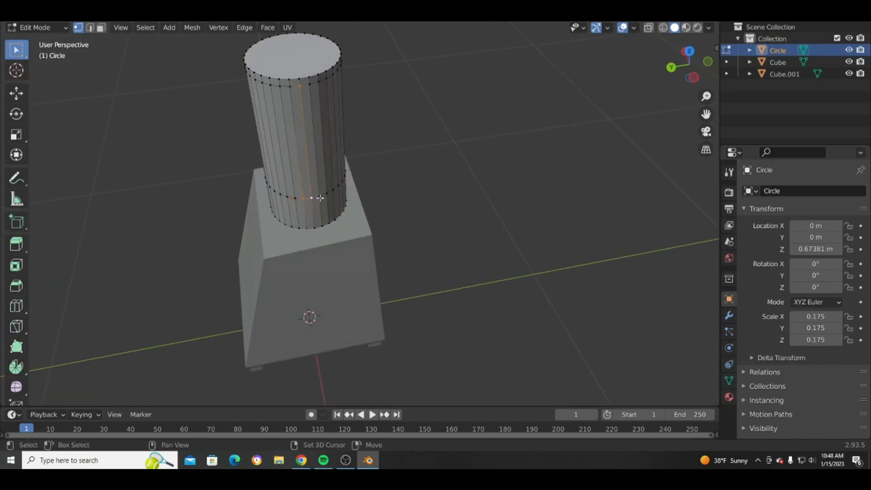
{"action": "left_click", "coordinate": [295, 87], "text": "alt+shift"}
{"action": "middle_click_drag", "start_coordinate": [295, 87], "coordinate": [693, 112]}
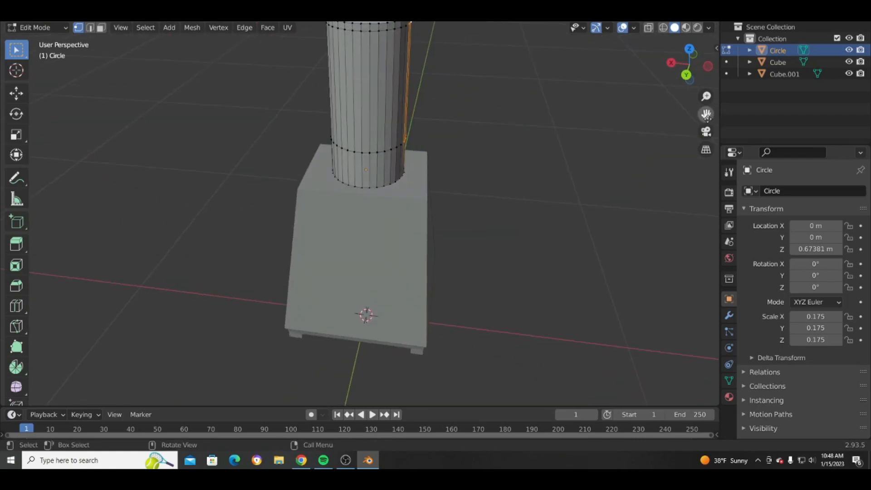
Extrude the selected vertical strip outward from the jar to form a solid handle block
{"action": "left_click_drag", "start_coordinate": [706, 114], "coordinate": [707, 118]}
{"action": "key", "text": "e"}
{"action": "left_click", "coordinate": [665, 119]}
{"action": "middle_click_drag", "start_coordinate": [664, 118], "coordinate": [446, 137]}
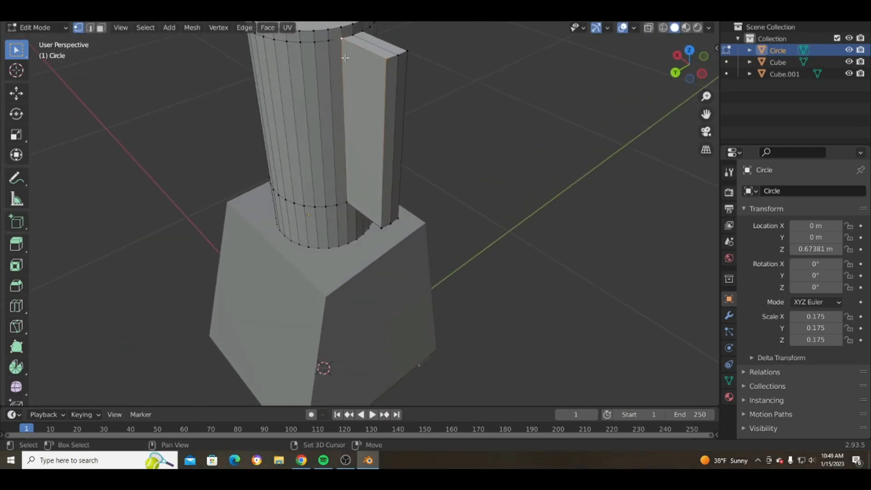
{"action": "middle_click_drag", "start_coordinate": [380, 225], "coordinate": [307, 212]}
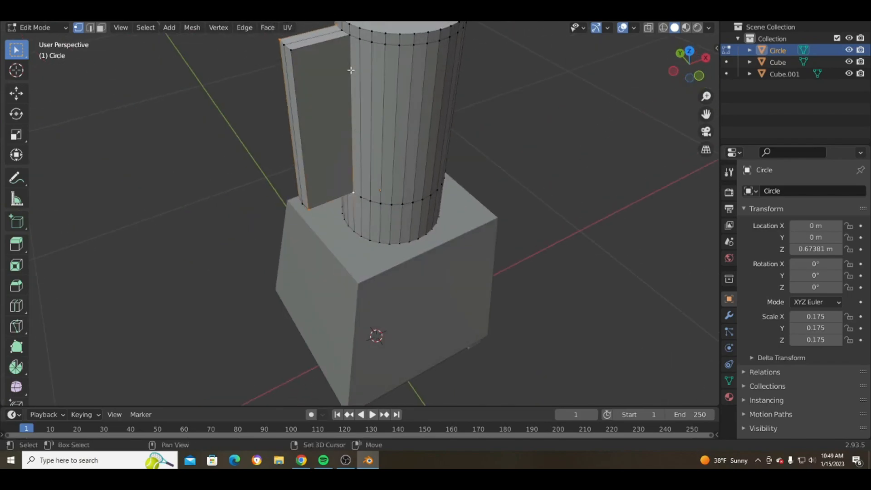
Delete the side faces of the extruded handle block to open a gap between the handle and the jar
{"action": "left_click", "coordinate": [298, 54]}
{"action": "key", "text": "x"}
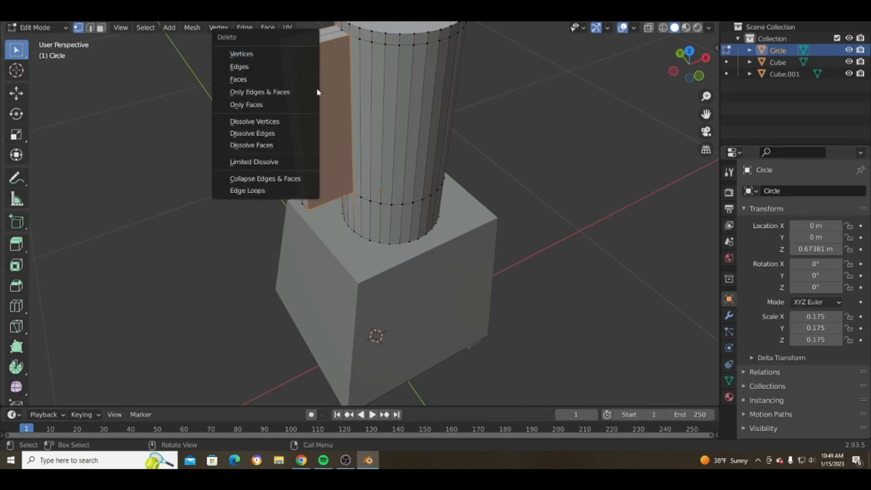
{"action": "left_click", "coordinate": [272, 79]}
{"action": "middle_click_drag", "start_coordinate": [204, 136], "coordinate": [340, 168]}
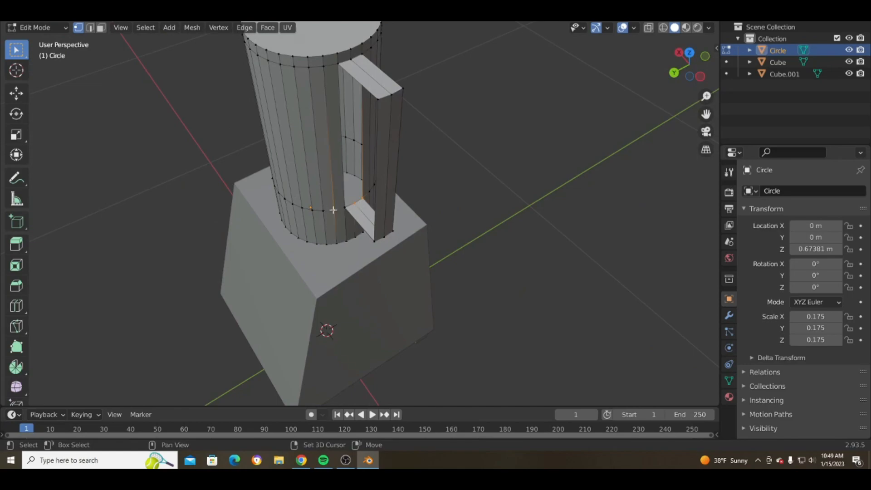
{"action": "middle_click_drag", "start_coordinate": [338, 214], "coordinate": [358, 75]}
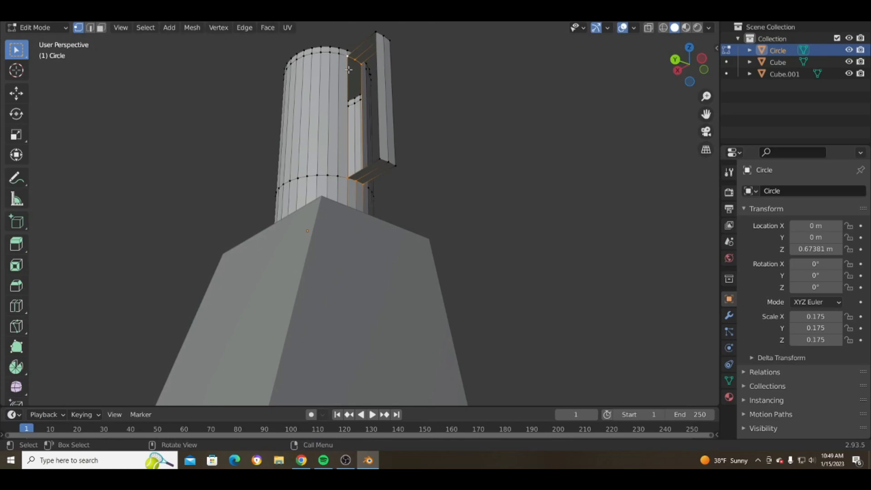
{"action": "middle_click_drag", "start_coordinate": [235, 99], "coordinate": [425, 251]}
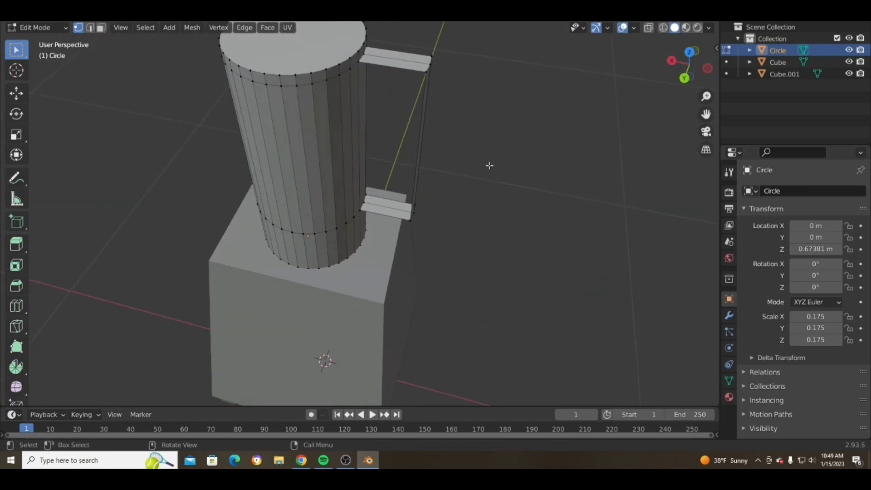
Add a Solidify modifier to the jar object and set its thickness to 0.13 m
{"action": "left_click", "coordinate": [730, 314]}
{"action": "left_click", "coordinate": [802, 191]}
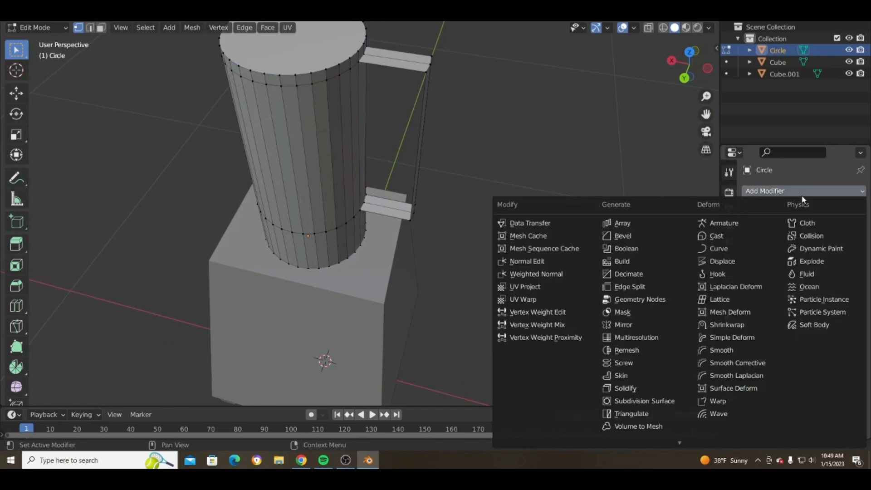
{"action": "left_click", "coordinate": [650, 390]}
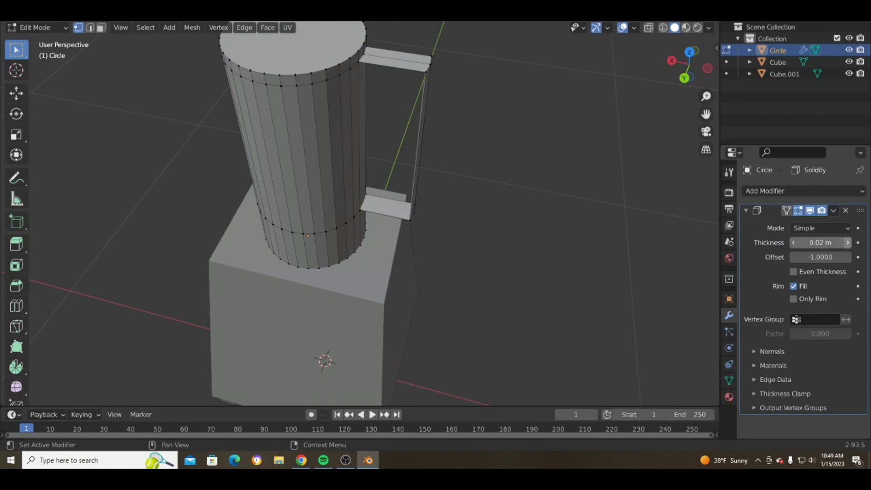
{"action": "left_click", "coordinate": [849, 245]}
{"action": "left_click", "coordinate": [848, 245]}
{"action": "left_click", "coordinate": [849, 245]}
{"action": "left_click", "coordinate": [849, 245]}
{"action": "left_click", "coordinate": [849, 245]}
{"action": "left_click", "coordinate": [849, 245]}
{"action": "scroll", "coordinate": [583, 226], "scroll_direction": "up", "scroll_amount": 1}
{"action": "middle_click_drag", "start_coordinate": [583, 226], "coordinate": [381, 144]}
{"action": "key", "text": "Tab"}
{"action": "scroll", "coordinate": [448, 206], "scroll_direction": "down", "scroll_amount": 4}
{"action": "key", "text": "Tab"}
{"action": "scroll", "coordinate": [409, 159], "scroll_direction": "up", "scroll_amount": 3}
Adjust the height of the handle's upper outer corner, checking the shape against the blender photo in the browser
{"action": "left_click", "coordinate": [397, 148]}
{"action": "left_click", "coordinate": [15, 93]}
{"action": "left_click_drag", "start_coordinate": [427, 71], "coordinate": [424, 88]}
{"action": "middle_click_drag", "start_coordinate": [424, 89], "coordinate": [390, 147]}
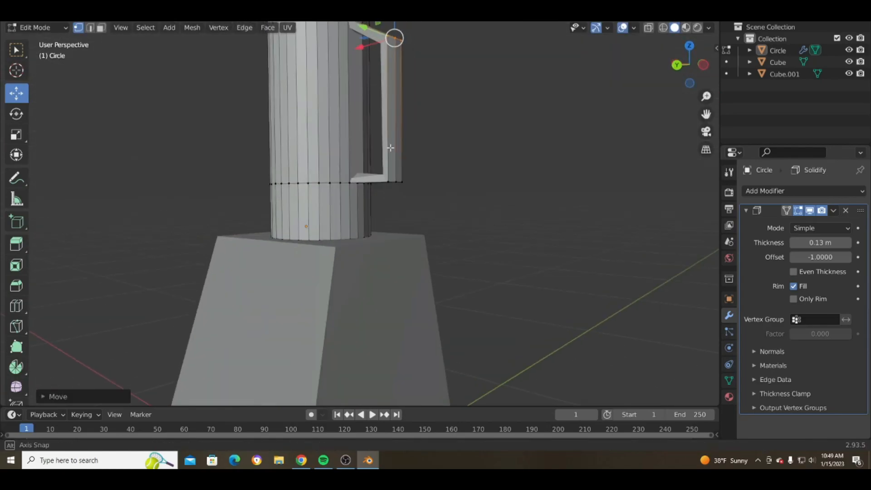
{"action": "left_click", "coordinate": [301, 460]}
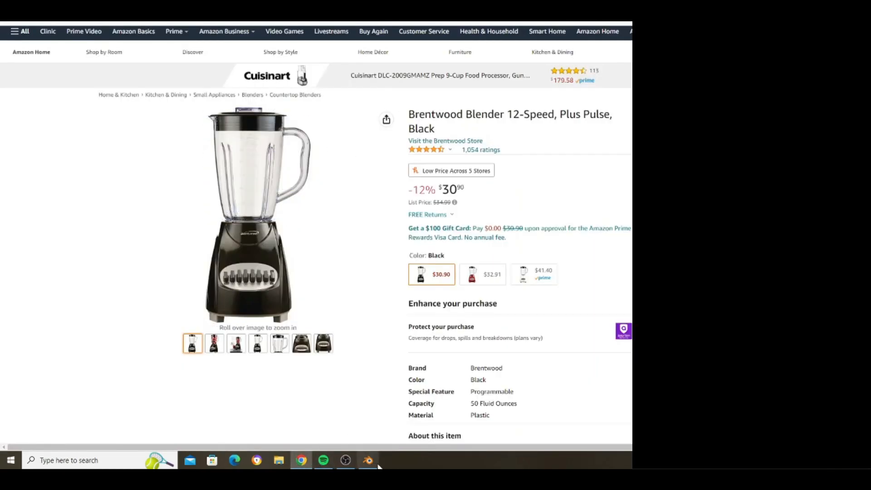
{"action": "left_click", "coordinate": [368, 460]}
{"action": "middle_click_drag", "start_coordinate": [488, 179], "coordinate": [424, 383]}
{"action": "key", "text": "g"}
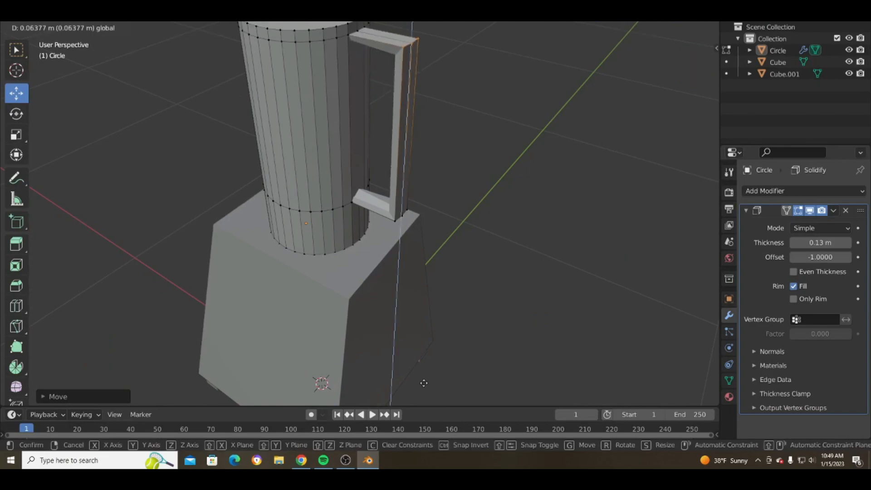
{"action": "left_click", "coordinate": [449, 243]}
{"action": "left_click_drag", "start_coordinate": [443, 186], "coordinate": [503, 164]}
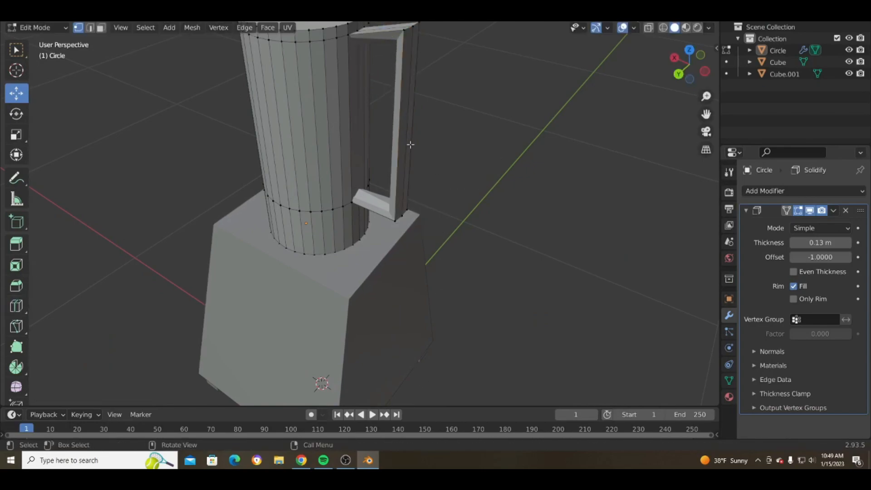
Add a loop cut across the middle of the handle's outer bar and move it outward from the jar
{"action": "left_click", "coordinate": [16, 306]}
{"action": "left_click", "coordinate": [406, 139]}
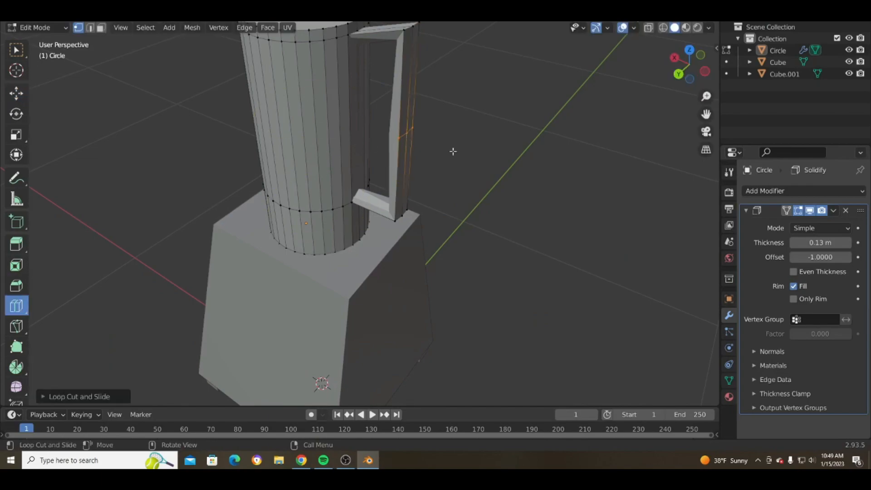
{"action": "left_click", "coordinate": [23, 51]}
{"action": "left_click_drag", "start_coordinate": [443, 113], "coordinate": [388, 159]}
{"action": "middle_click_drag", "start_coordinate": [353, 155], "coordinate": [375, 155]}
{"action": "left_click", "coordinate": [16, 94]}
{"action": "left_click_drag", "start_coordinate": [367, 111], "coordinate": [395, 109]}
{"action": "middle_click_drag", "start_coordinate": [394, 109], "coordinate": [439, 182]}
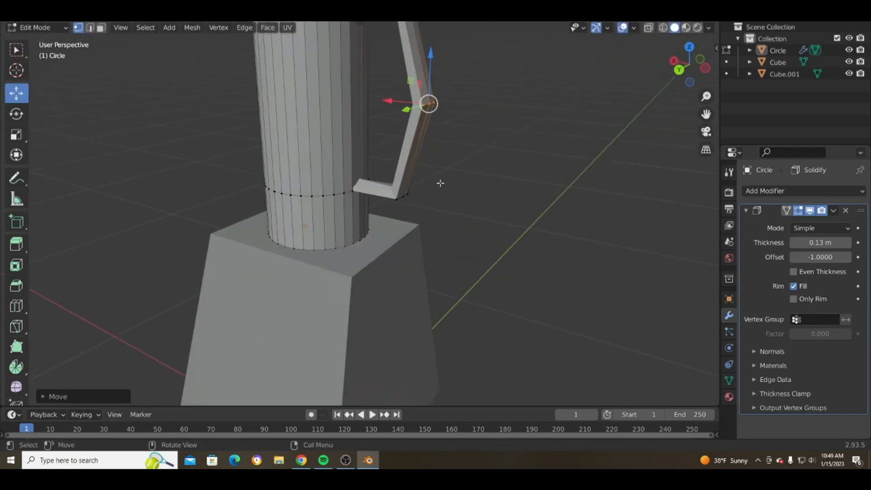
Raise the handle's lower outer corner and lower its upper outer corner to make the grip more rounded
{"action": "left_click_drag", "start_coordinate": [404, 158], "coordinate": [403, 143]}
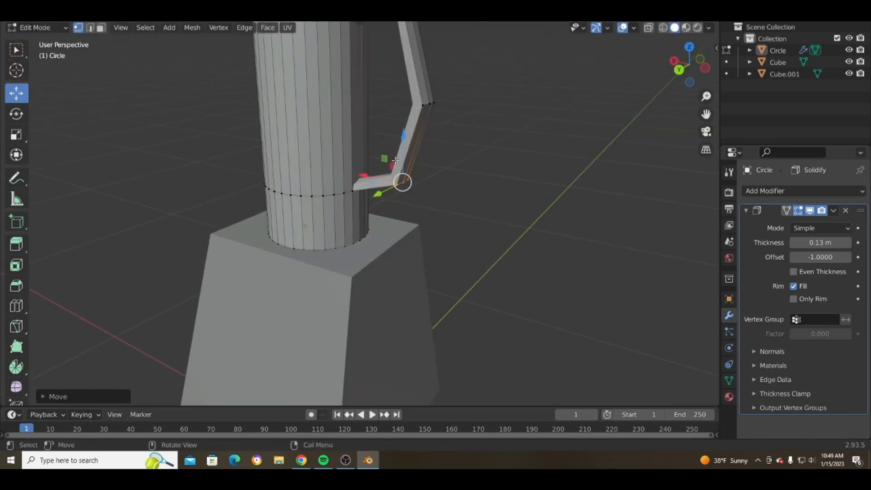
{"action": "middle_click_drag", "start_coordinate": [389, 175], "coordinate": [505, 159]}
{"action": "left_click", "coordinate": [529, 219]}
{"action": "left_click", "coordinate": [393, 107]}
{"action": "left_click_drag", "start_coordinate": [402, 25], "coordinate": [402, 51]}
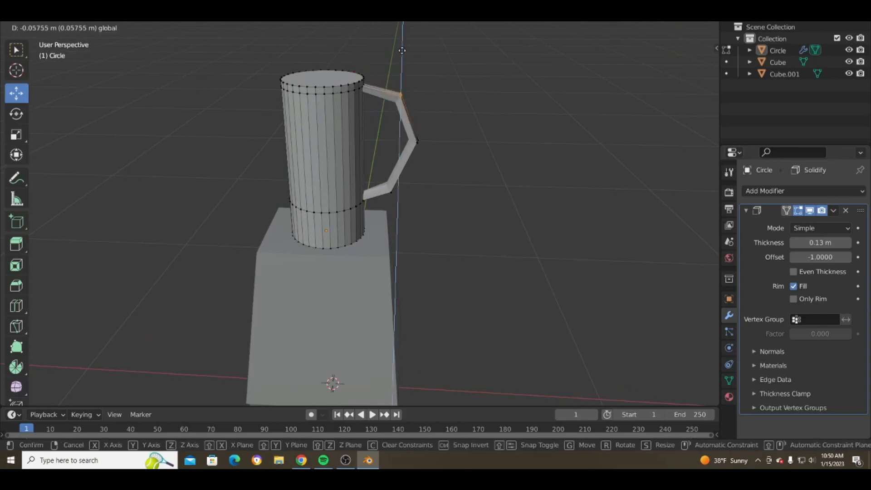
Compare the jar and handle shape with the blender photo in the browser, viewing the model in Object Mode
{"action": "middle_click_drag", "start_coordinate": [402, 50], "coordinate": [484, 143]}
{"action": "middle_click_drag", "start_coordinate": [519, 249], "coordinate": [496, 233]}
{"action": "key", "text": "Tab"}
{"action": "left_click", "coordinate": [301, 460]}
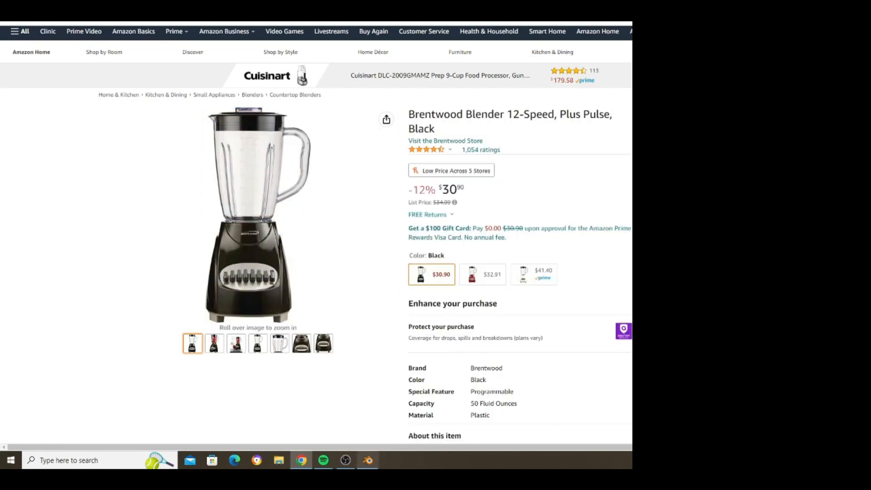
{"action": "left_click", "coordinate": [368, 460]}
{"action": "middle_click_drag", "start_coordinate": [503, 201], "coordinate": [420, 312]}
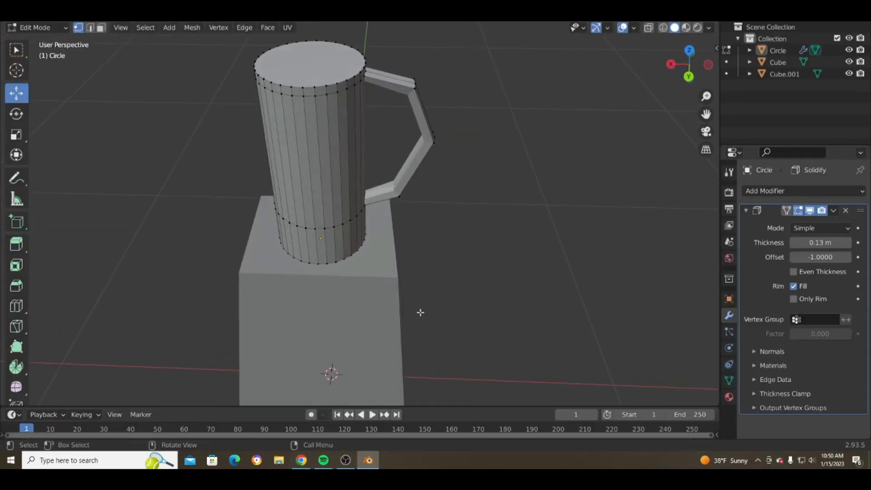
{"action": "middle_click_drag", "start_coordinate": [511, 172], "coordinate": [553, 179]}
{"action": "key", "text": "Tab"}
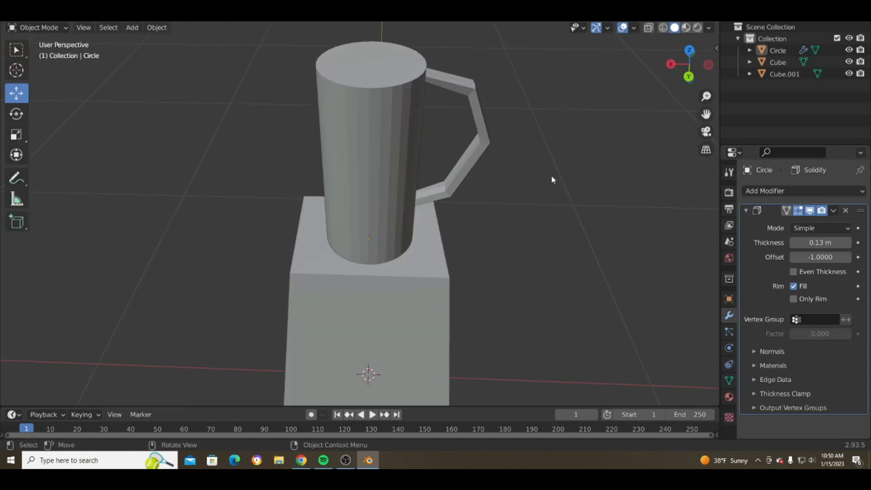
{"action": "mouse_move", "coordinate": [517, 146]}
{"action": "middle_mouse_down"}
{"action": "mouse_move", "coordinate": [498, 119]}
{"action": "mouse_move", "coordinate": [469, 136]}
{"action": "mouse_move", "coordinate": [514, 142]}
{"action": "middle_mouse_up"}
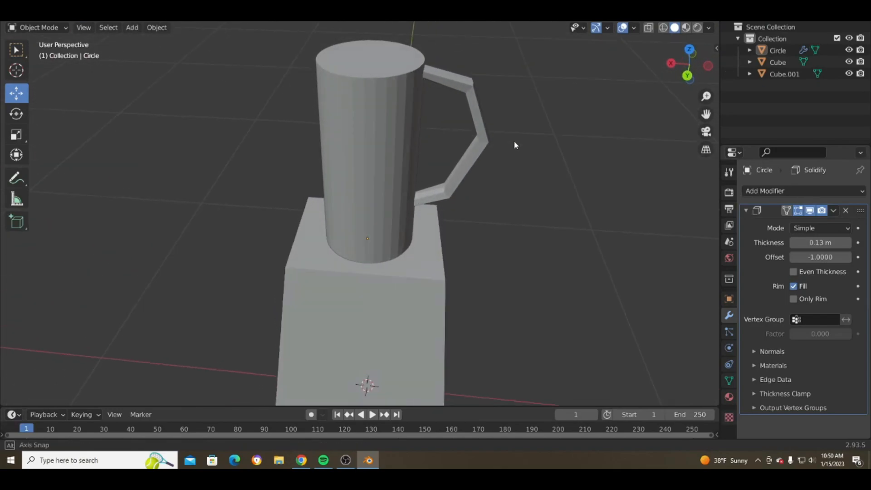
Add a mesh circle, scale it to about 0.24, and raise it to the top of the jar
{"action": "key", "text": "shift+a"}
{"action": "mouse_move", "coordinate": [435, 165]}
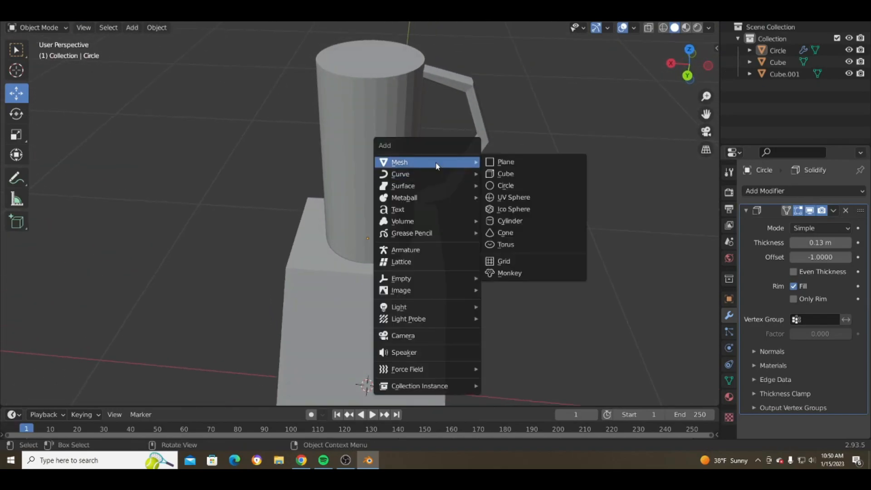
{"action": "left_click", "coordinate": [543, 186]}
{"action": "scroll", "coordinate": [536, 217], "scroll_direction": "down", "scroll_amount": 3}
{"action": "key", "text": "s"}
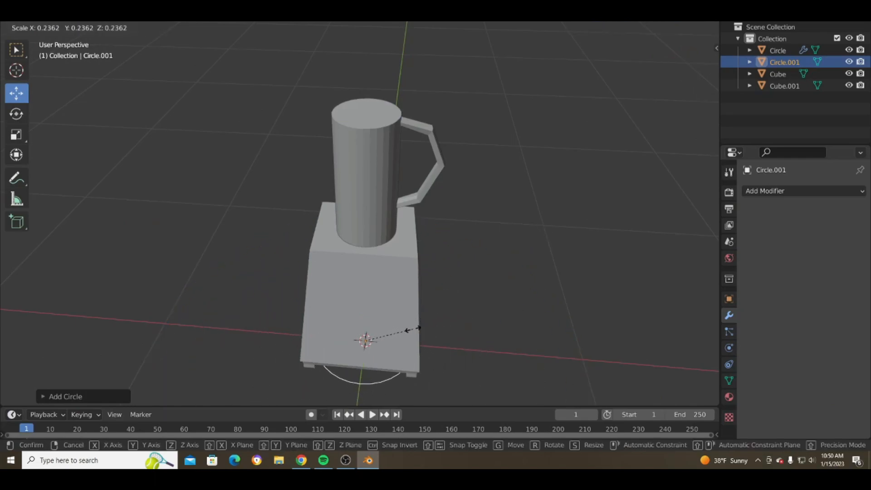
{"action": "left_click", "coordinate": [413, 330]}
{"action": "left_click_drag", "start_coordinate": [366, 314], "coordinate": [369, 97]}
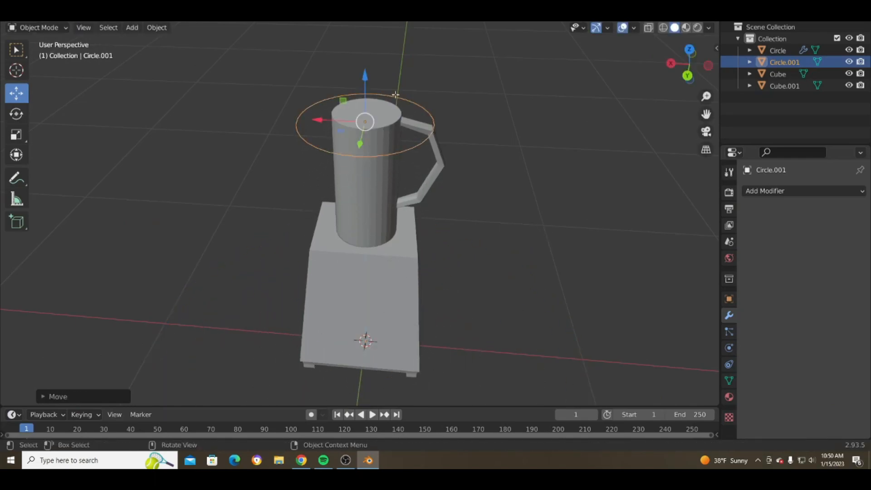
Fill the new circle with a face to make a flat lid disc
{"action": "key", "text": "Tab"}
{"action": "key", "text": "f"}
{"action": "left_click", "coordinate": [455, 98]}
{"action": "middle_click_drag", "start_coordinate": [498, 182], "coordinate": [444, 170]}
{"action": "key", "text": "Tab"}
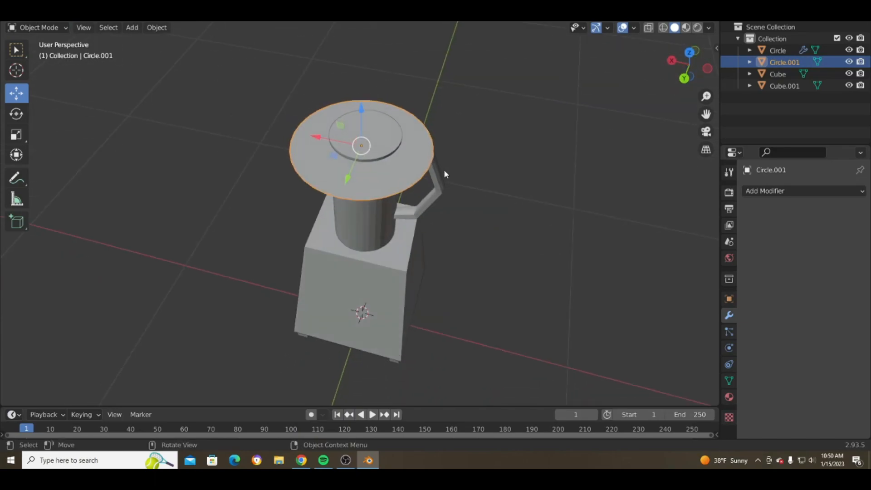
Adjust the disc's height at the jar's top and scale it down to slightly overhang the rim
{"action": "scroll", "coordinate": [377, 82], "scroll_direction": "up", "scroll_amount": 5}
{"action": "left_click_drag", "start_coordinate": [364, 54], "coordinate": [364, 50]}
{"action": "middle_click_drag", "start_coordinate": [370, 63], "coordinate": [382, 138]}
{"action": "left_click_drag", "start_coordinate": [349, 265], "coordinate": [356, 242]}
{"action": "middle_click_drag", "start_coordinate": [356, 241], "coordinate": [381, 145]}
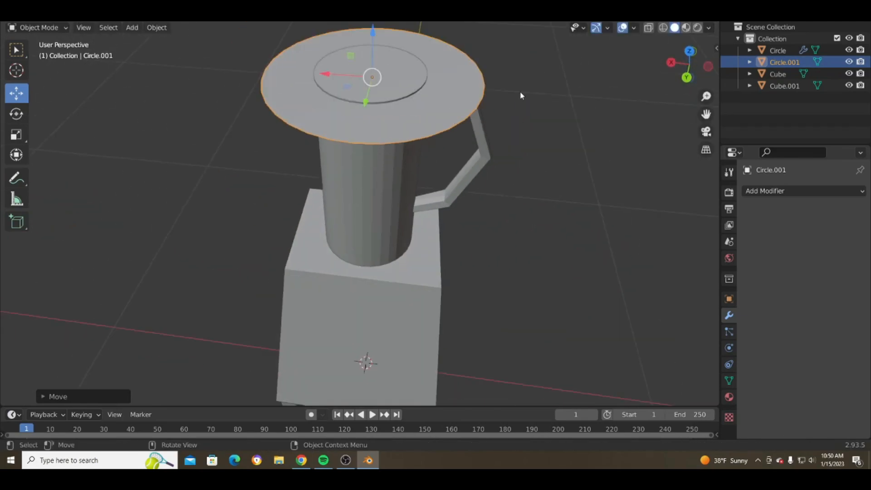
{"action": "key", "text": "s"}
{"action": "left_click", "coordinate": [454, 92]}
Reposition the disc so it sits centred on the jar's top rim
{"action": "middle_click_drag", "start_coordinate": [454, 91], "coordinate": [369, 145]}
{"action": "key", "text": "g"}
{"action": "left_click", "coordinate": [366, 157]}
{"action": "left_click_drag", "start_coordinate": [706, 114], "coordinate": [706, 159]}
{"action": "mouse_move", "coordinate": [453, 163]}
{"action": "middle_mouse_down"}
{"action": "mouse_move", "coordinate": [412, 179]}
{"action": "mouse_move", "coordinate": [453, 159]}
{"action": "middle_mouse_up"}
{"action": "left_click_drag", "start_coordinate": [458, 153], "coordinate": [454, 145]}
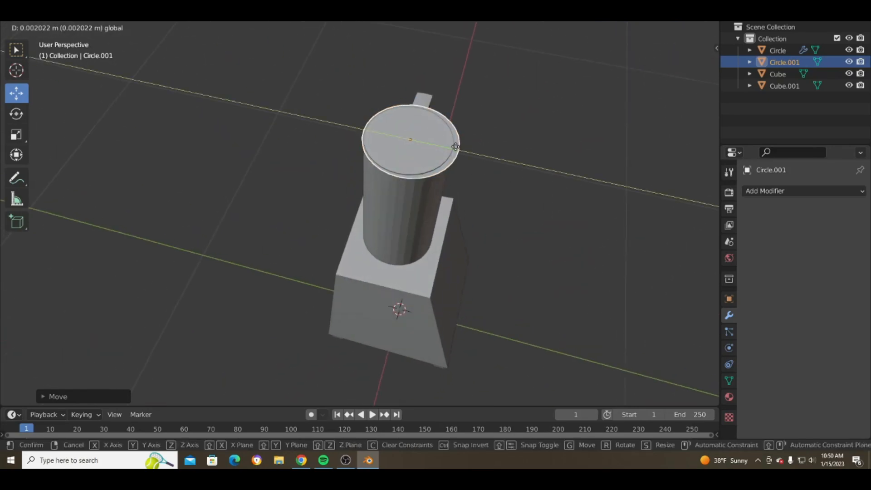
{"action": "left_click_drag", "start_coordinate": [453, 147], "coordinate": [453, 148]}
{"action": "middle_click_drag", "start_coordinate": [454, 147], "coordinate": [389, 125]}
{"action": "left_click_drag", "start_coordinate": [371, 78], "coordinate": [371, 79]}
{"action": "middle_click_drag", "start_coordinate": [494, 87], "coordinate": [469, 121]}
Extrude the whole disc upward a short distance and scale its top face inward to slope the lid
{"action": "key", "text": "Tab"}
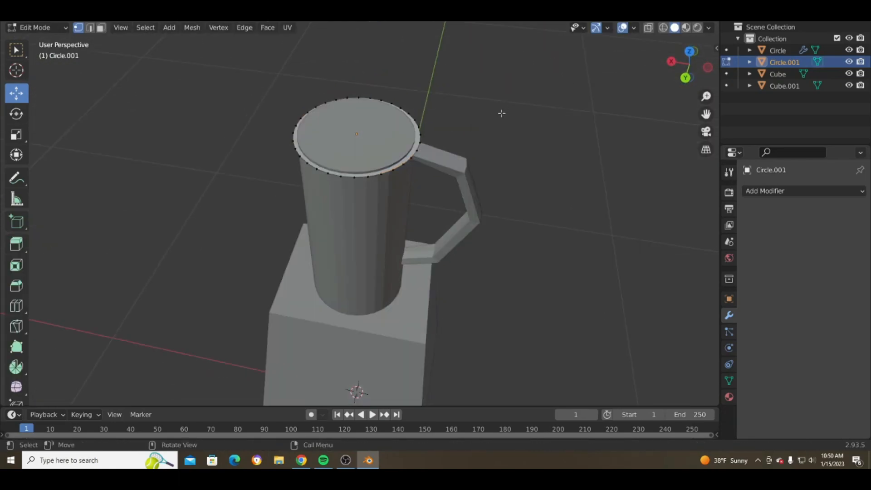
{"action": "key", "text": "a"}
{"action": "key", "text": "e"}
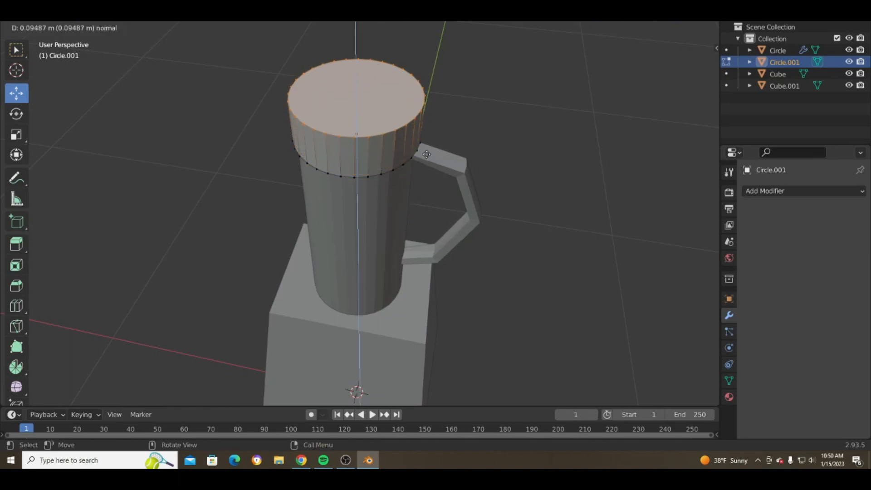
{"action": "left_click", "coordinate": [431, 183]}
{"action": "key", "text": "s"}
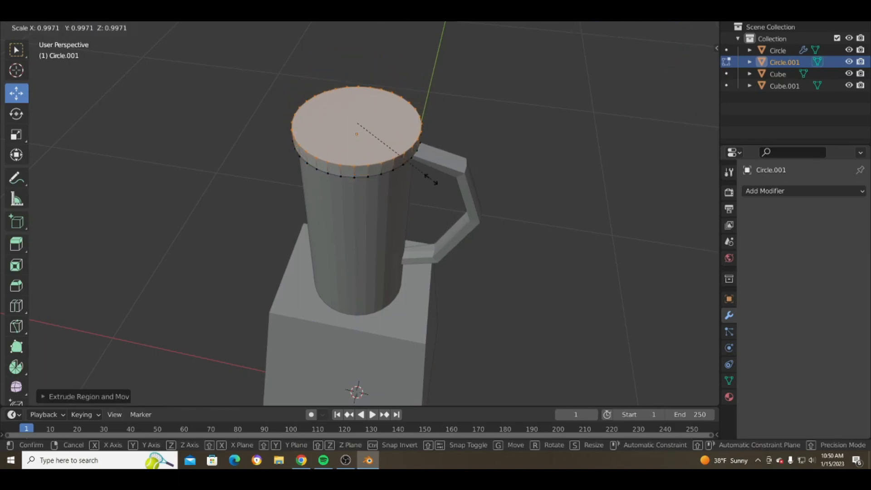
{"action": "left_click", "coordinate": [421, 179]}
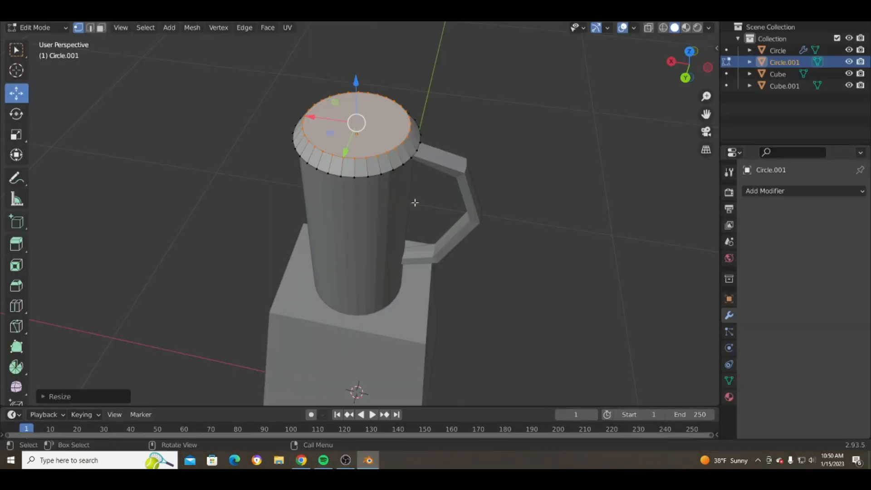
Shrink the lid's top face to a small circle and extrude it upward into a knob
{"action": "middle_click_drag", "start_coordinate": [419, 192], "coordinate": [459, 170]}
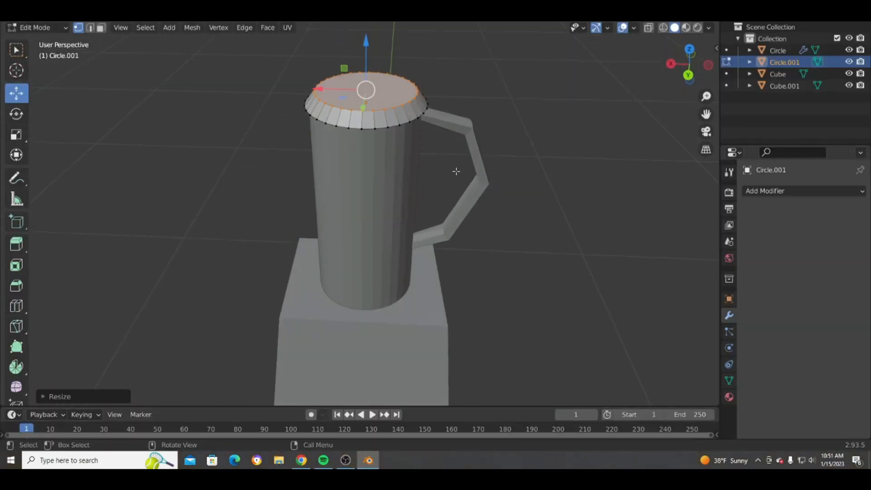
{"action": "key", "text": "s"}
{"action": "left_click", "coordinate": [414, 102]}
{"action": "key", "text": "e"}
{"action": "left_click", "coordinate": [412, 94]}
{"action": "key", "text": "Tab"}
Select the lid's whole lower outer edge loop, scale it inward slightly and raise it a little
{"action": "middle_click_drag", "start_coordinate": [516, 101], "coordinate": [433, 172]}
{"action": "scroll", "coordinate": [346, 148], "scroll_direction": "up", "scroll_amount": 3}
{"action": "middle_click_drag", "start_coordinate": [346, 148], "coordinate": [387, 144]}
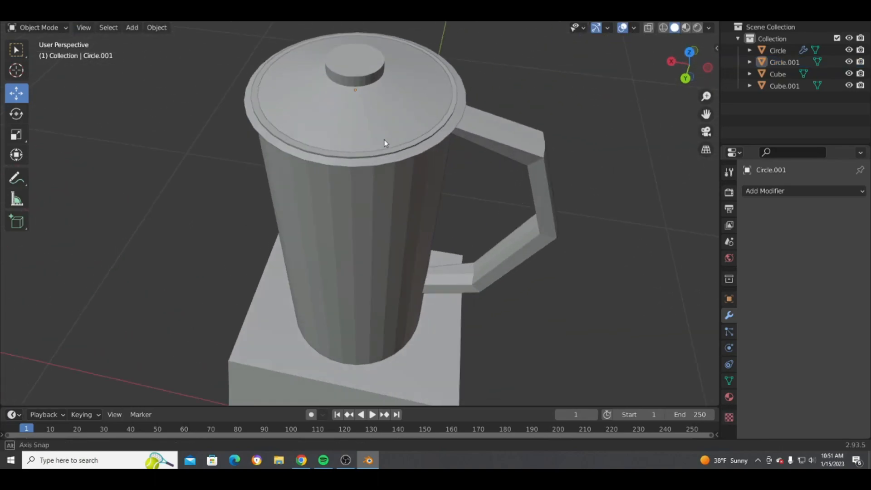
{"action": "scroll", "coordinate": [395, 124], "scroll_direction": "up", "scroll_amount": 2}
{"action": "key", "text": "Tab"}
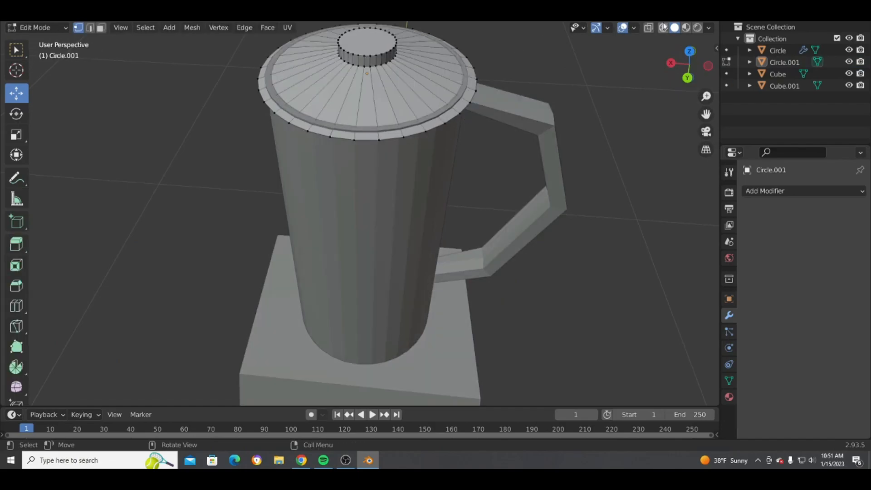
{"action": "left_click", "coordinate": [664, 27]}
{"action": "middle_click_drag", "start_coordinate": [478, 140], "coordinate": [586, 89]}
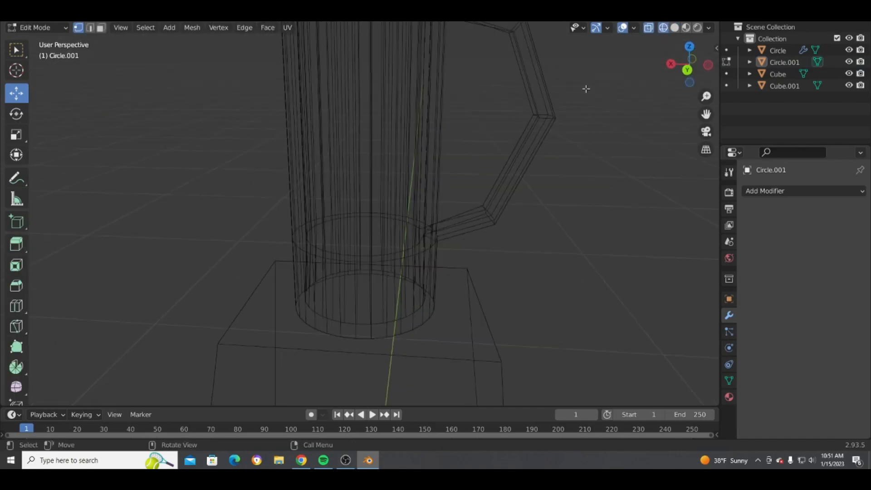
{"action": "left_click_drag", "start_coordinate": [704, 113], "coordinate": [704, 200]}
{"action": "mouse_move", "coordinate": [478, 184]}
{"action": "middle_mouse_down"}
{"action": "mouse_move", "coordinate": [478, 193]}
{"action": "mouse_move", "coordinate": [475, 184]}
{"action": "middle_mouse_up"}
{"action": "key", "text": "b"}
{"action": "left_click_drag", "start_coordinate": [475, 62], "coordinate": [258, 111]}
{"action": "left_click", "coordinate": [471, 71]}
{"action": "key", "text": "b"}
{"action": "left_click_drag", "start_coordinate": [484, 71], "coordinate": [236, 111]}
{"action": "middle_click_drag", "start_coordinate": [537, 120], "coordinate": [548, 159]}
{"action": "left_click_drag", "start_coordinate": [702, 118], "coordinate": [701, 119]}
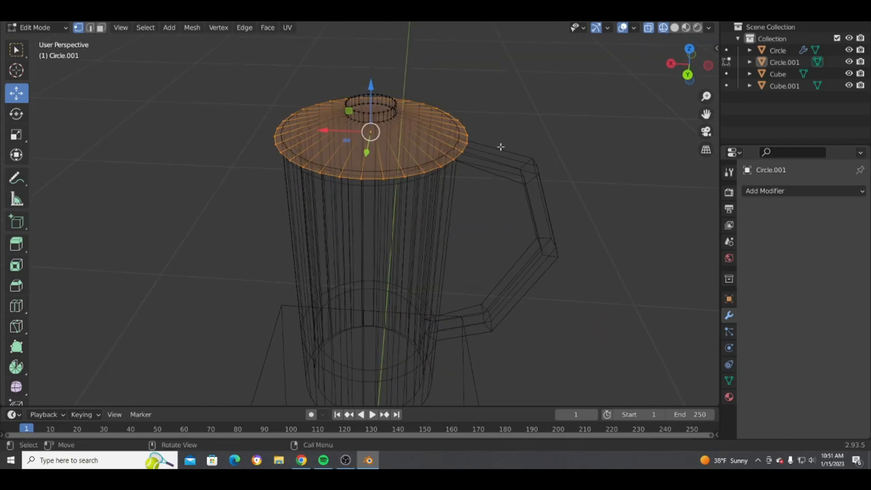
{"action": "left_click", "coordinate": [674, 28]}
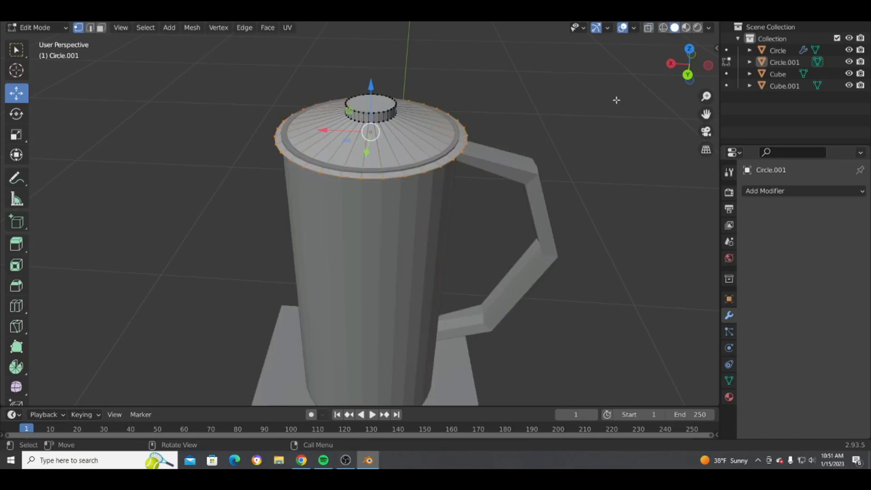
{"action": "key", "text": "s"}
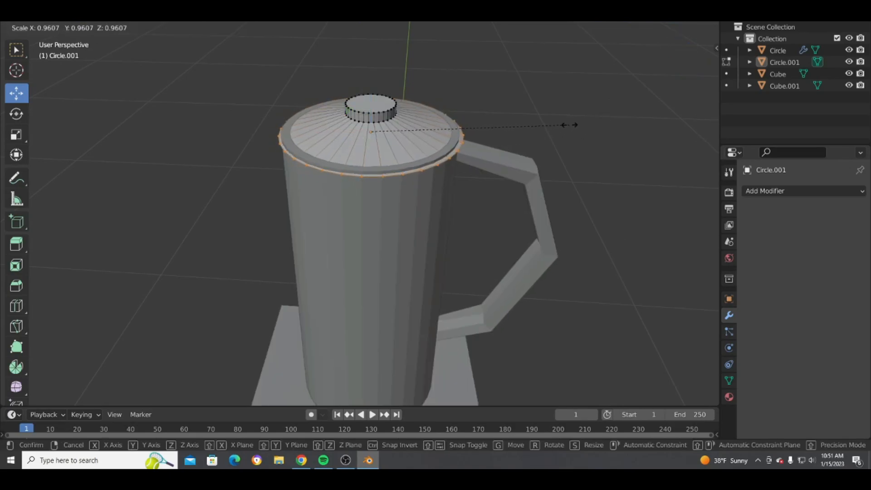
{"action": "left_click", "coordinate": [574, 123]}
{"action": "left_click_drag", "start_coordinate": [373, 92], "coordinate": [374, 86]}
{"action": "key", "text": "Tab"}
Pull the jar's upper rim vertices opposite the handle outward along X to form a pouring spout
{"action": "middle_click_drag", "start_coordinate": [505, 176], "coordinate": [496, 197]}
{"action": "middle_click_drag", "start_coordinate": [460, 255], "coordinate": [496, 211]}
{"action": "key", "text": "Tab"}
{"action": "key", "text": "Tab"}
{"action": "left_click", "coordinate": [497, 211]}
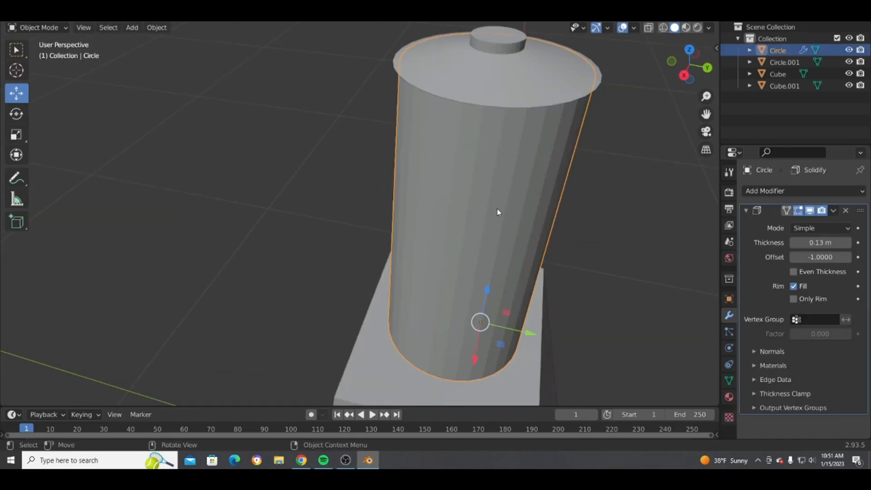
{"action": "key", "text": "Tab"}
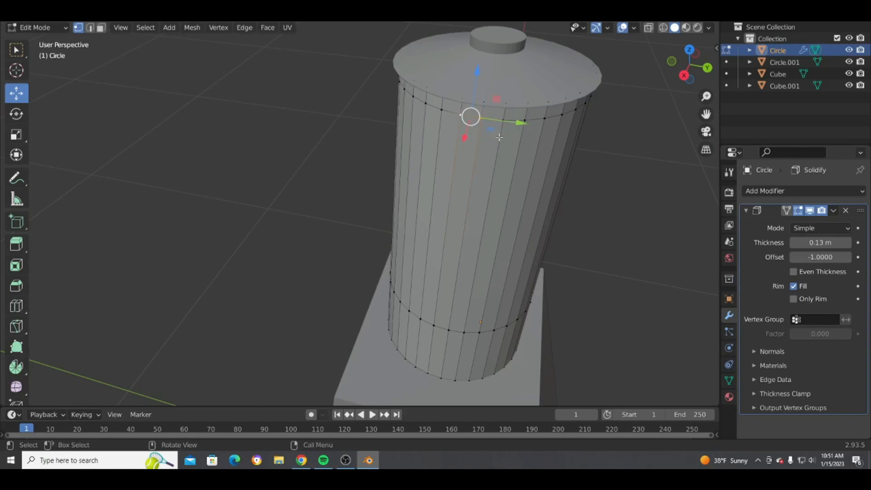
{"action": "middle_click_drag", "start_coordinate": [496, 128], "coordinate": [434, 181]}
{"action": "left_click_drag", "start_coordinate": [446, 195], "coordinate": [437, 201]}
{"action": "middle_click_drag", "start_coordinate": [437, 201], "coordinate": [263, 157]}
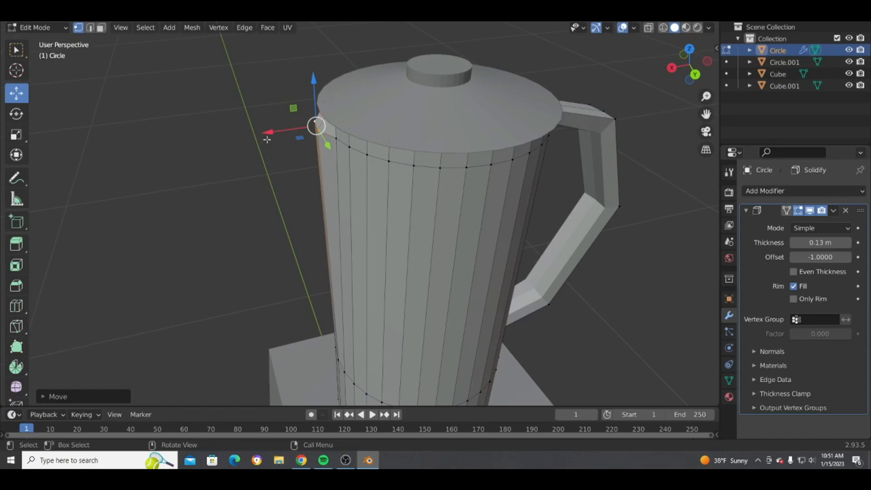
{"action": "left_click_drag", "start_coordinate": [312, 87], "coordinate": [266, 121]}
{"action": "key", "text": "x"}
{"action": "left_click", "coordinate": [264, 121]}
{"action": "key", "text": "Tab"}
{"action": "middle_click_drag", "start_coordinate": [268, 243], "coordinate": [275, 196]}
{"action": "key", "text": "Tab"}
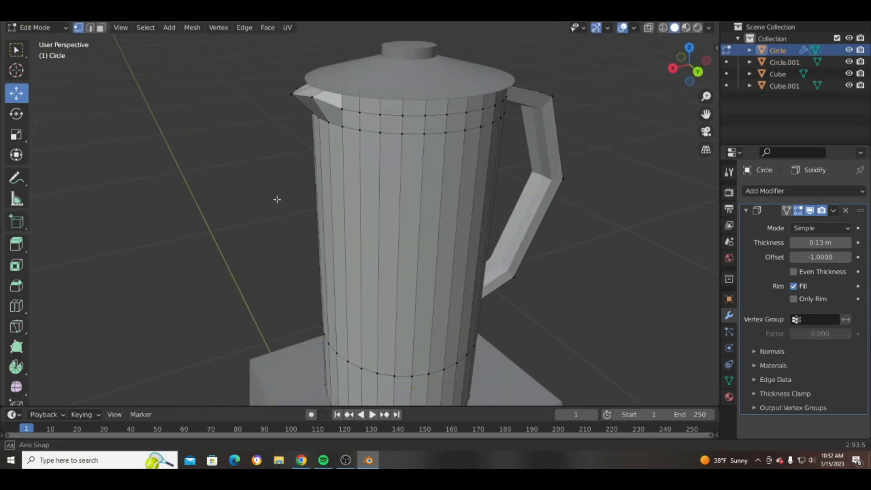
{"action": "key", "text": "Tab"}
Inspect the jar, handle, spout and base of the blender from several angles
{"action": "scroll", "coordinate": [286, 204], "scroll_direction": "down", "scroll_amount": 3}
{"action": "left_click", "coordinate": [213, 202]}
{"action": "middle_click_drag", "start_coordinate": [213, 202], "coordinate": [190, 164]}
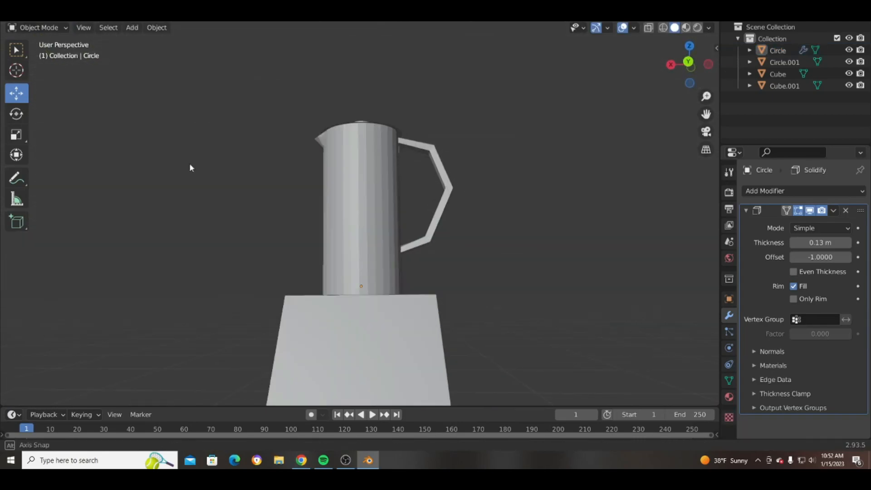
{"action": "left_click_drag", "start_coordinate": [706, 114], "coordinate": [588, 172]}
{"action": "middle_click_drag", "start_coordinate": [589, 172], "coordinate": [538, 224]}
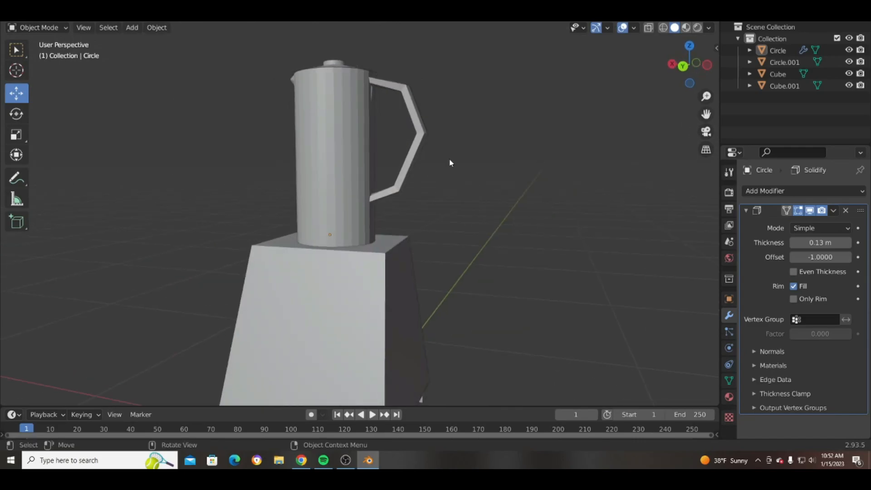
{"action": "key", "text": "Tab"}
{"action": "scroll", "coordinate": [402, 110], "scroll_direction": "up", "scroll_amount": 5}
{"action": "middle_click_drag", "start_coordinate": [402, 111], "coordinate": [564, 175]}
{"action": "scroll", "coordinate": [347, 180], "scroll_direction": "down", "scroll_amount": 3}
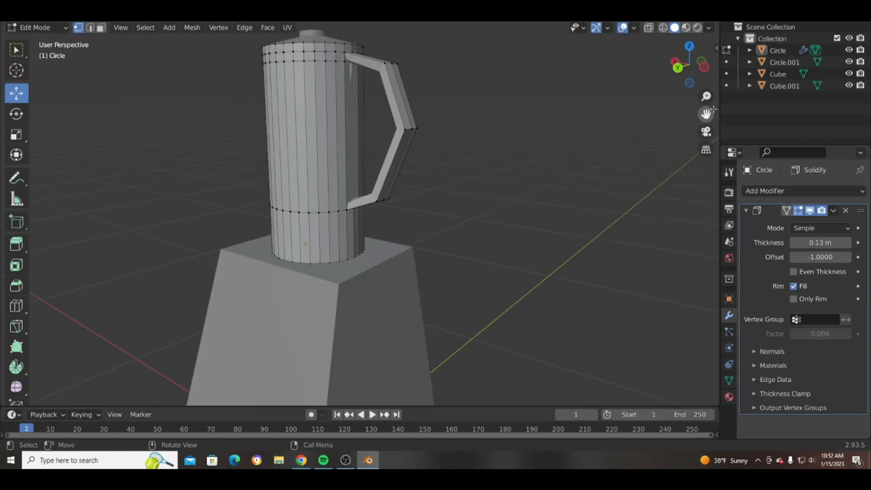
{"action": "left_click_drag", "start_coordinate": [706, 114], "coordinate": [517, 255]}
{"action": "middle_click_drag", "start_coordinate": [517, 255], "coordinate": [499, 263]}
{"action": "scroll", "coordinate": [523, 284], "scroll_direction": "down", "scroll_amount": 4}
{"action": "key", "text": "Tab"}
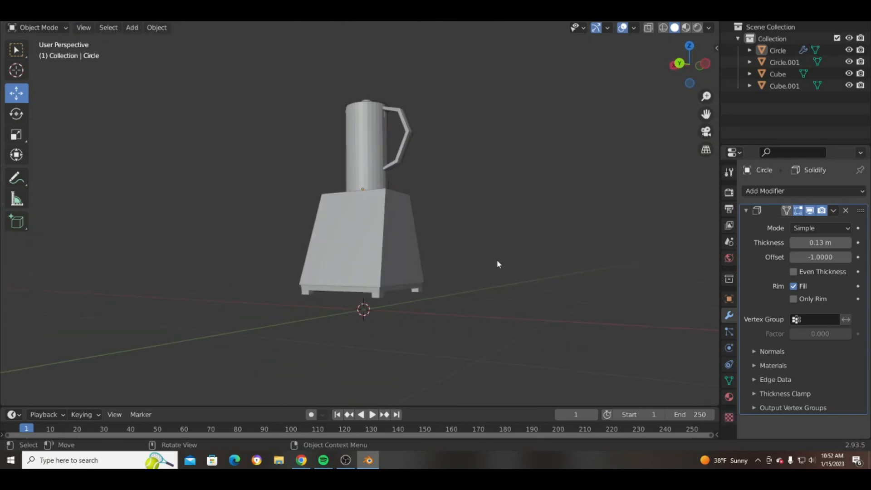
Add a cube mesh for the blender's buttons and scale it down to narrower than the base
{"action": "left_click", "coordinate": [357, 232]}
{"action": "key", "text": "Tab"}
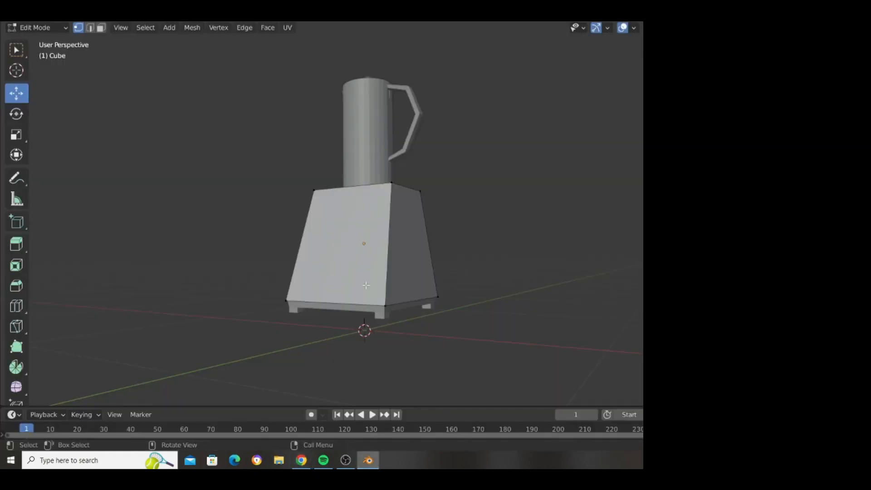
{"action": "scroll", "coordinate": [392, 284], "scroll_direction": "up", "scroll_amount": 5}
{"action": "scroll", "coordinate": [392, 284], "scroll_direction": "down", "scroll_amount": 5}
{"action": "key", "text": "shift+a"}
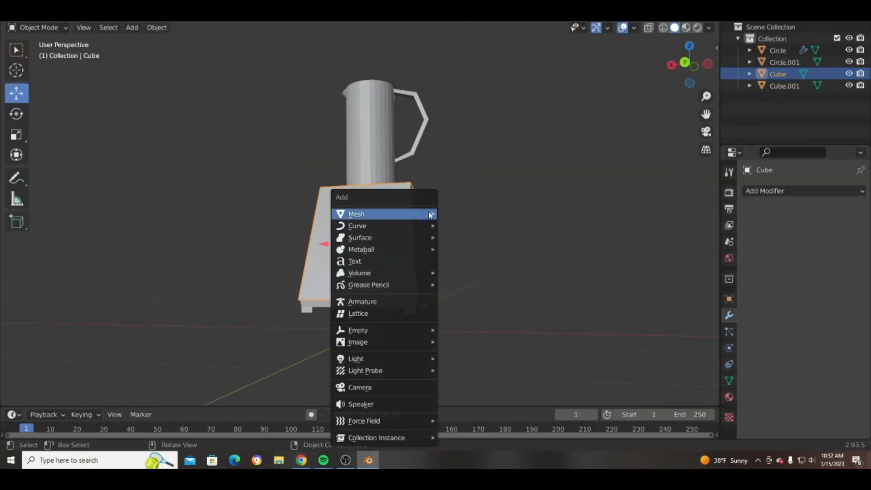
{"action": "mouse_move", "coordinate": [421, 213]}
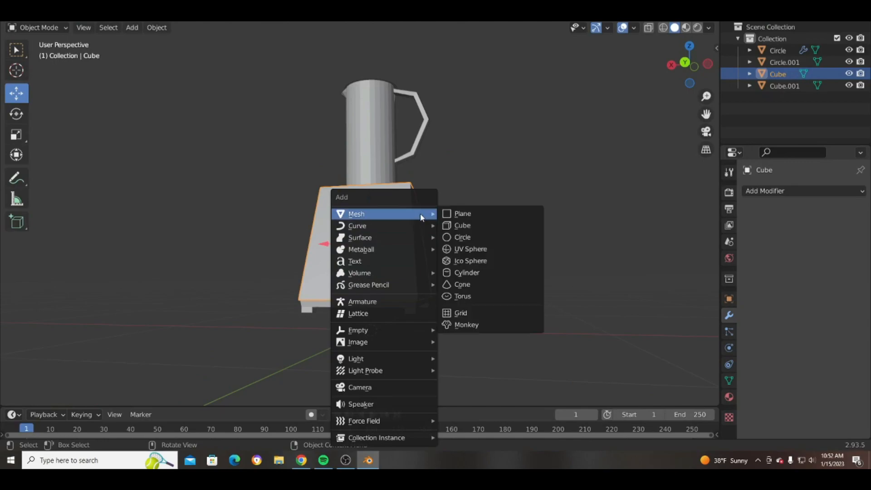
{"action": "left_click", "coordinate": [477, 223]}
{"action": "scroll", "coordinate": [472, 249], "scroll_direction": "down", "scroll_amount": 4}
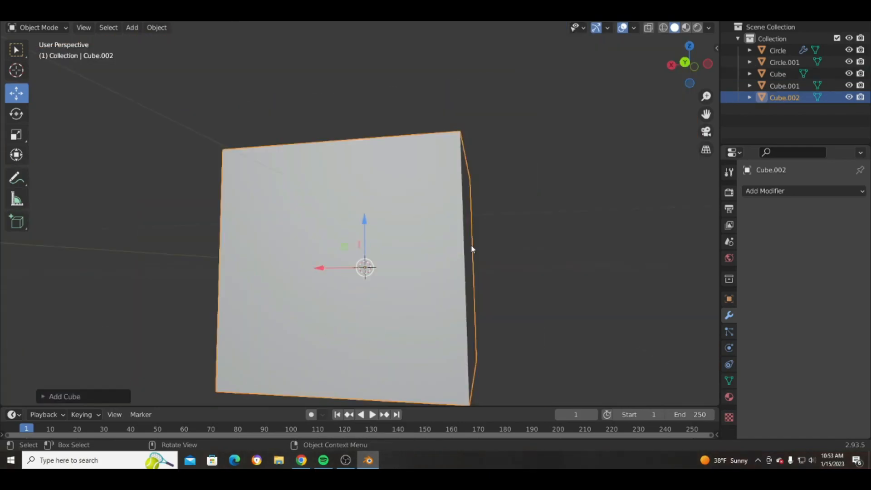
{"action": "key", "text": "s"}
{"action": "left_click", "coordinate": [394, 255]}
{"action": "scroll", "coordinate": [412, 246], "scroll_direction": "up", "scroll_amount": 2}
{"action": "middle_click_drag", "start_coordinate": [412, 247], "coordinate": [408, 278]}
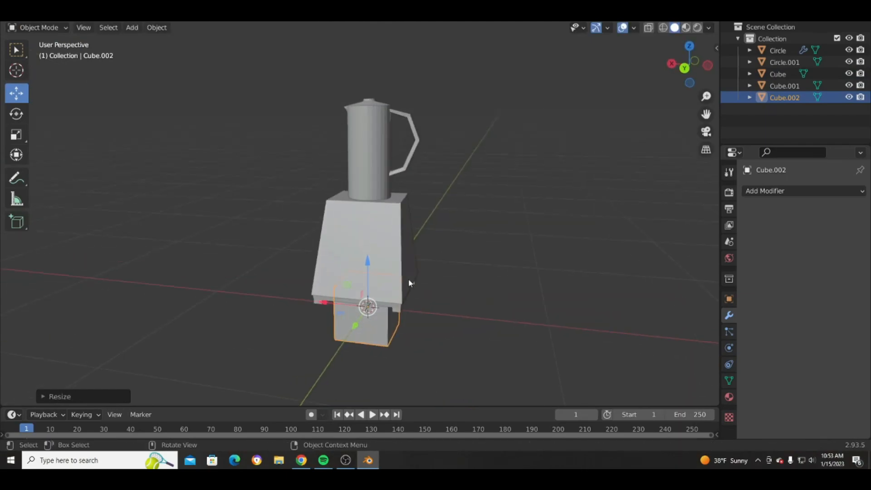
Move the cube up and forward in front of the base, and scale it down to a small block
{"action": "left_click_drag", "start_coordinate": [367, 268], "coordinate": [365, 226]}
{"action": "left_click_drag", "start_coordinate": [355, 273], "coordinate": [346, 290]}
{"action": "key", "text": "s"}
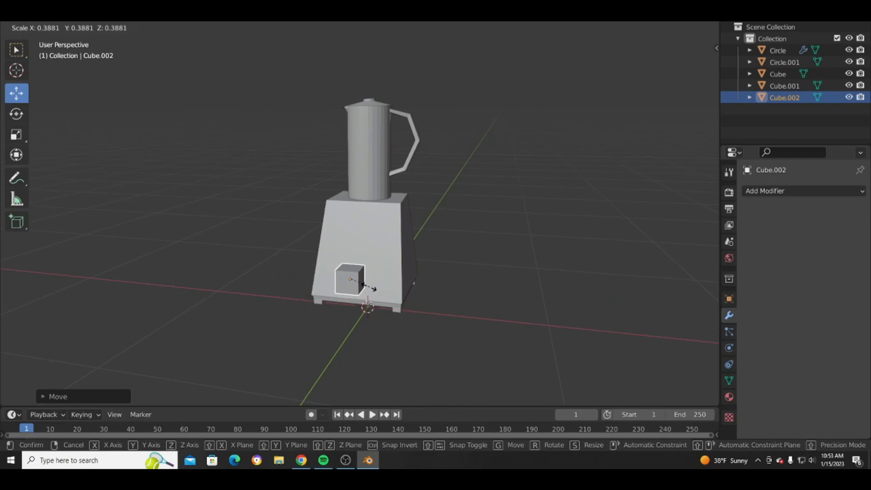
{"action": "left_click", "coordinate": [352, 279]}
Position the small cube on the base's front face toward the spout side, partly embedded in the surface
{"action": "scroll", "coordinate": [379, 291], "scroll_direction": "up", "scroll_amount": 3}
{"action": "left_click_drag", "start_coordinate": [340, 265], "coordinate": [337, 220]}
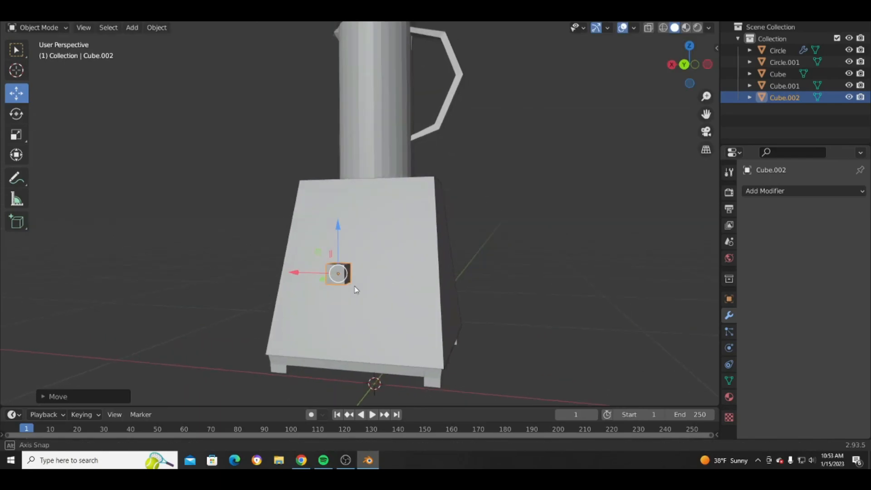
{"action": "middle_click_drag", "start_coordinate": [342, 286], "coordinate": [345, 324]}
{"action": "left_click_drag", "start_coordinate": [340, 314], "coordinate": [294, 314]}
{"action": "middle_click_drag", "start_coordinate": [351, 324], "coordinate": [230, 320]}
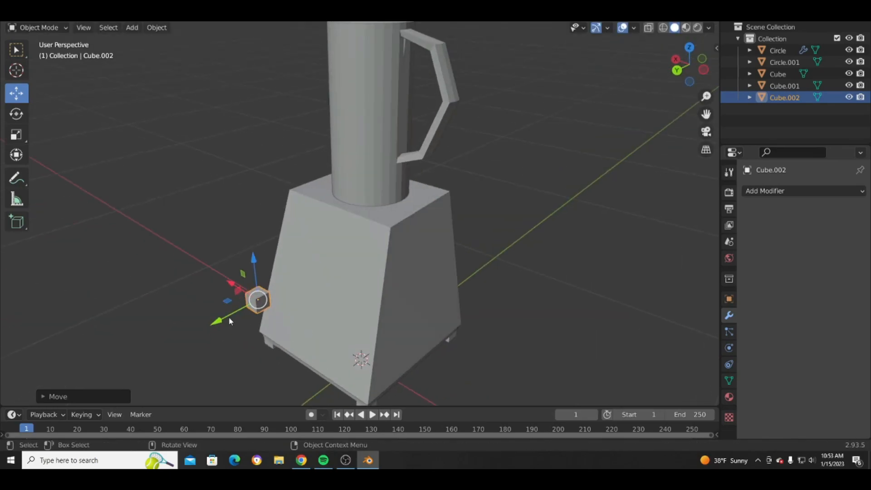
{"action": "left_click_drag", "start_coordinate": [222, 321], "coordinate": [264, 299]}
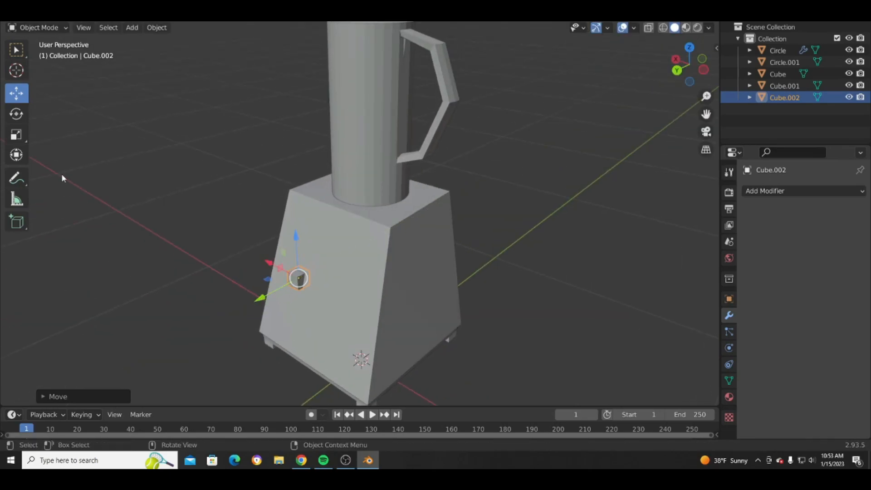
Rotate the small cube to match the slope of the base's front face and scale it slightly
{"action": "left_click", "coordinate": [16, 115]}
{"action": "middle_click_drag", "start_coordinate": [411, 279], "coordinate": [339, 257]}
{"action": "mouse_move", "coordinate": [305, 221]}
{"action": "left_mouse_down"}
{"action": "mouse_move", "coordinate": [317, 226]}
{"action": "mouse_move", "coordinate": [313, 236]}
{"action": "left_mouse_up"}
{"action": "middle_click_drag", "start_coordinate": [303, 243], "coordinate": [432, 250]}
{"action": "scroll", "coordinate": [432, 250], "scroll_direction": "up", "scroll_amount": 3}
{"action": "key", "text": "s"}
{"action": "left_click", "coordinate": [422, 265]}
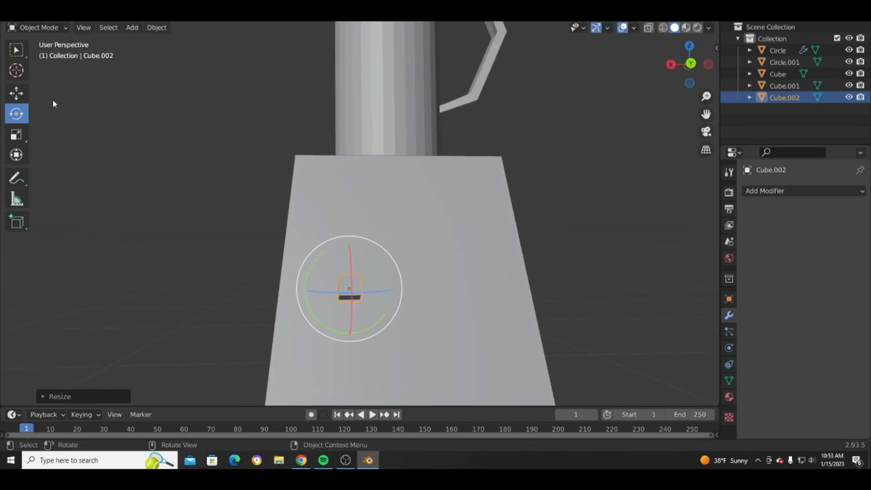
Narrow the cube into an upright button by moving one side's vertices inward along X
{"action": "left_click", "coordinate": [16, 93]}
{"action": "key", "text": "Tab"}
{"action": "middle_click_drag", "start_coordinate": [262, 237], "coordinate": [352, 236]}
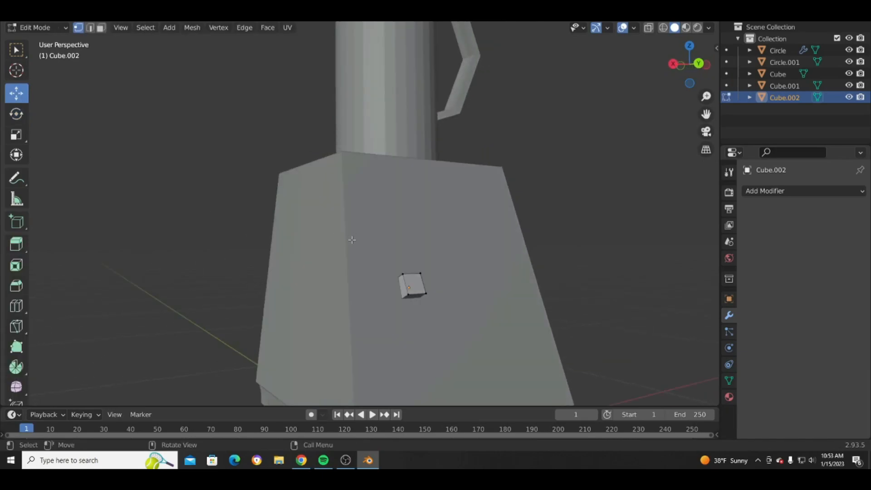
{"action": "left_click_drag", "start_coordinate": [410, 345], "coordinate": [410, 346]}
{"action": "middle_click_drag", "start_coordinate": [406, 342], "coordinate": [357, 306]}
{"action": "key", "text": "g"}
{"action": "key", "text": "x"}
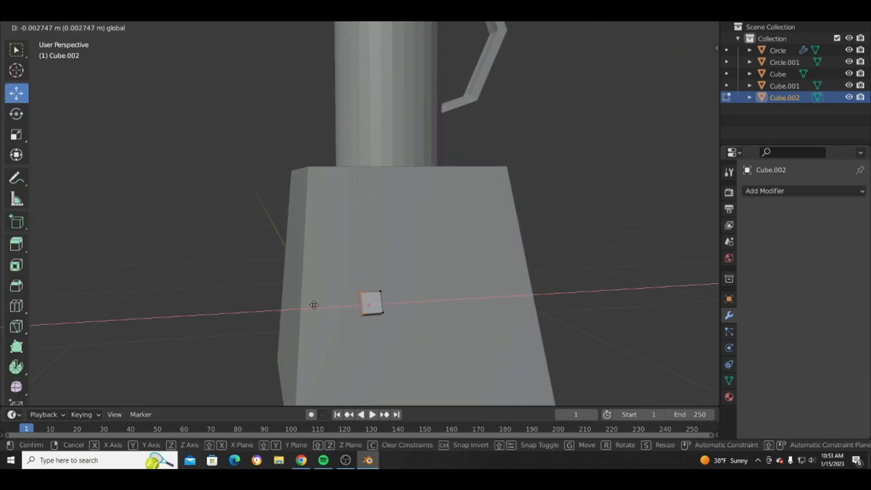
{"action": "left_click", "coordinate": [321, 303]}
Select the button's entire mesh and move it along X closer to the front face's spout-side edge
{"action": "middle_click_drag", "start_coordinate": [439, 257], "coordinate": [159, 195]}
{"action": "key", "text": "w"}
{"action": "middle_click_drag", "start_coordinate": [335, 286], "coordinate": [293, 282]}
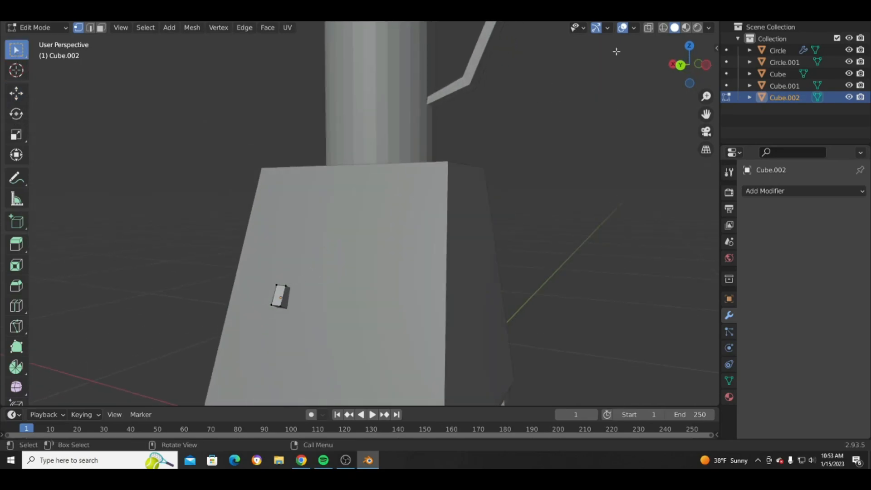
{"action": "left_click", "coordinate": [664, 28]}
{"action": "left_click_drag", "start_coordinate": [213, 259], "coordinate": [346, 378]}
{"action": "left_click", "coordinate": [679, 27]}
{"action": "middle_click_drag", "start_coordinate": [254, 351], "coordinate": [303, 355]}
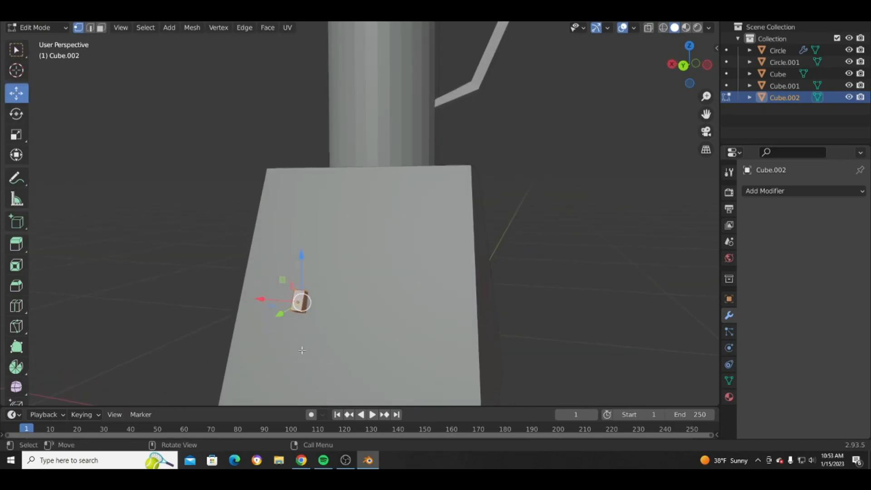
{"action": "key", "text": "g"}
{"action": "left_click", "coordinate": [249, 305]}
{"action": "middle_click_drag", "start_coordinate": [249, 306], "coordinate": [295, 310]}
{"action": "left_click_drag", "start_coordinate": [295, 311], "coordinate": [268, 311]}
Copy the button and paste five duplicates, spacing them along X to form a row of six across the base's front
{"action": "key", "text": "ctrl+c"}
{"action": "right_click", "coordinate": [269, 311]}
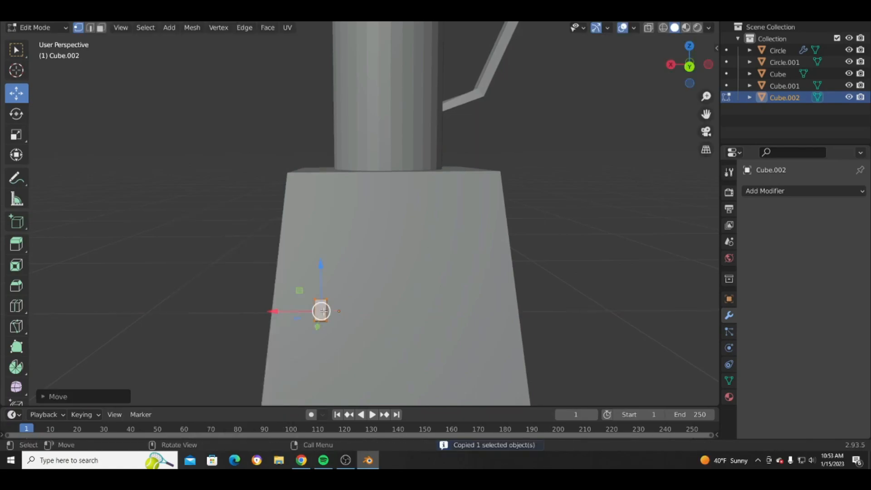
{"action": "key", "text": "Tab"}
{"action": "key", "text": "ctrl+v"}
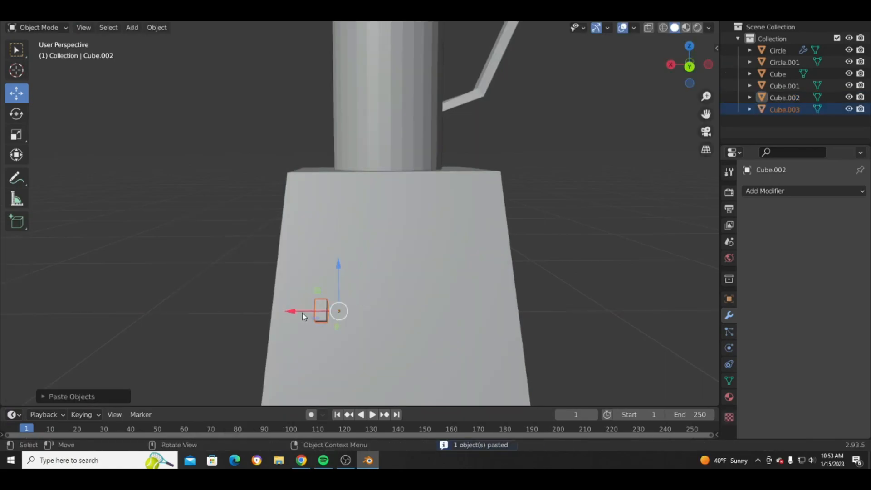
{"action": "left_click_drag", "start_coordinate": [303, 313], "coordinate": [403, 317]}
{"action": "key", "text": "ctrl+v"}
{"action": "key", "text": "ctrl+v"}
{"action": "left_click", "coordinate": [388, 314]}
{"action": "key", "text": "ctrl+v"}
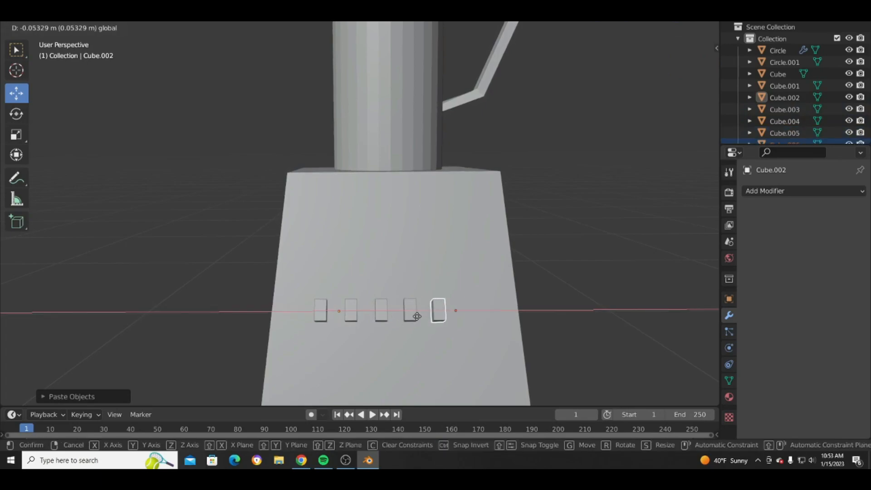
{"action": "left_click", "coordinate": [417, 316]}
{"action": "key", "text": "ctrl+v"}
{"action": "left_click_drag", "start_coordinate": [417, 316], "coordinate": [436, 310]}
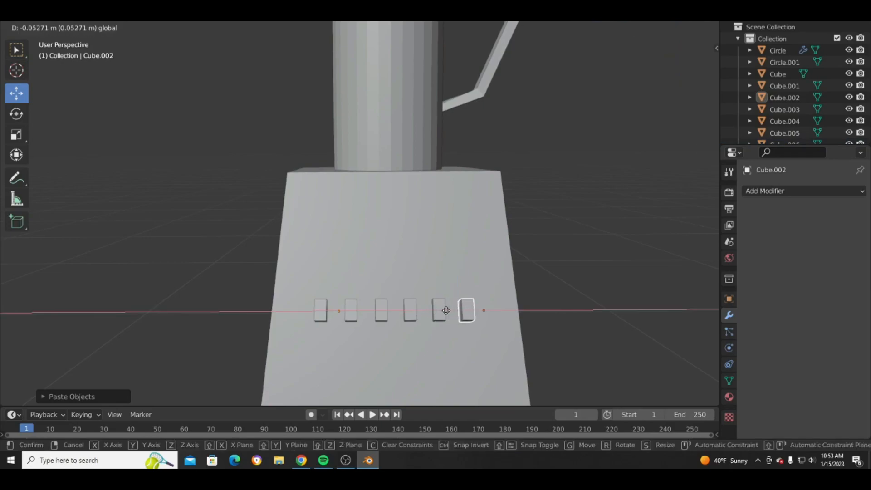
{"action": "left_click", "coordinate": [445, 311]}
Compare the button row with the Brentwood blender photo in Chrome and return to Blender
{"action": "left_click", "coordinate": [214, 253]}
{"action": "middle_click_drag", "start_coordinate": [213, 253], "coordinate": [384, 312]}
{"action": "key", "text": "Tab"}
{"action": "left_click", "coordinate": [550, 263]}
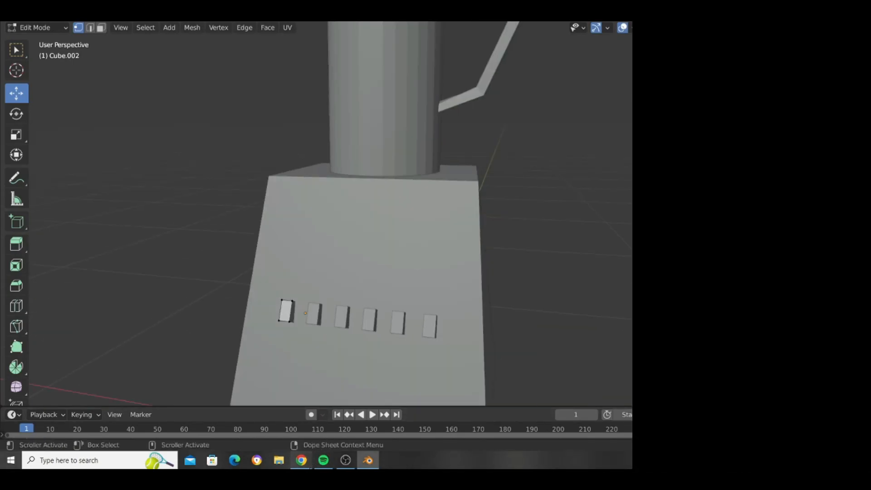
{"action": "left_click", "coordinate": [302, 460]}
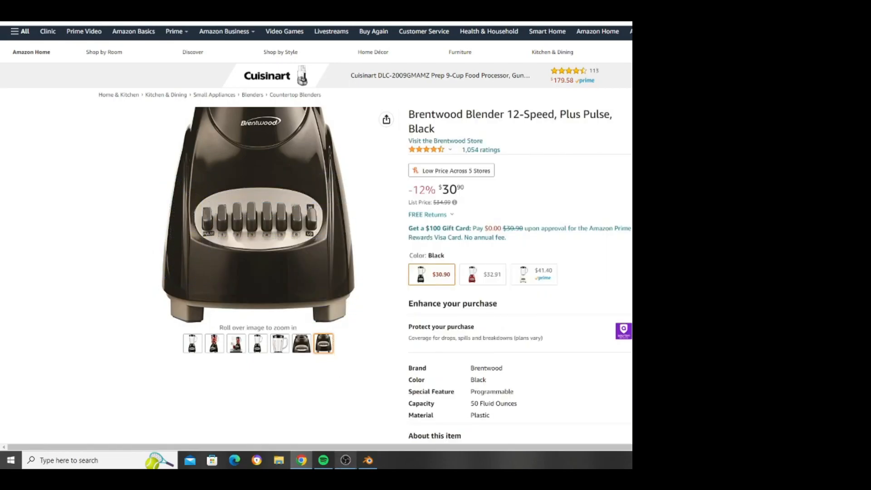
{"action": "left_click", "coordinate": [368, 460]}
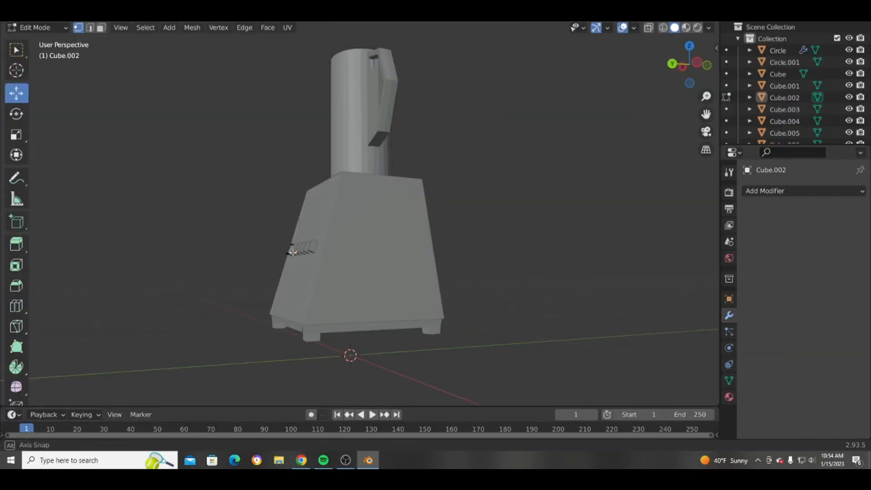
Return to Object Mode, switch the viewport to Material Preview shading and select the blender base
{"action": "middle_click_drag", "start_coordinate": [293, 253], "coordinate": [459, 232]}
{"action": "key", "text": "Tab"}
{"action": "middle_click_drag", "start_coordinate": [506, 263], "coordinate": [463, 243]}
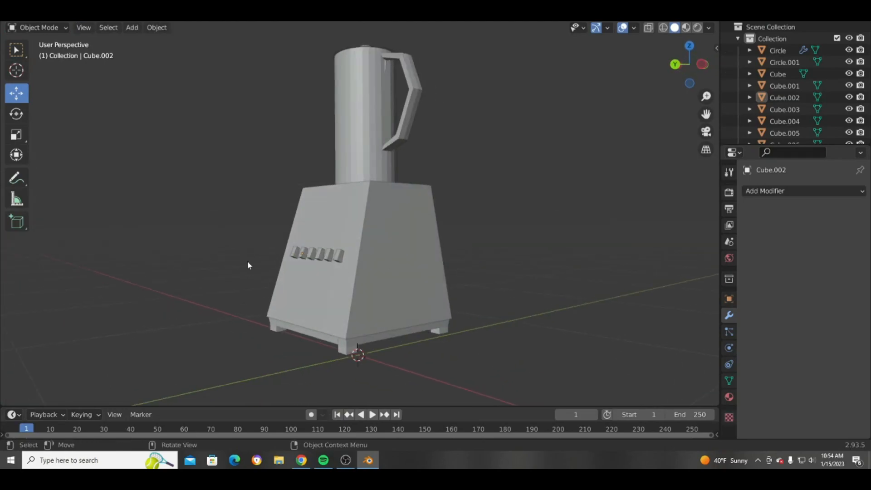
{"action": "scroll", "coordinate": [278, 267], "scroll_direction": "up", "scroll_amount": 5}
{"action": "scroll", "coordinate": [334, 278], "scroll_direction": "down", "scroll_amount": 5}
{"action": "middle_click_drag", "start_coordinate": [334, 279], "coordinate": [447, 244]}
{"action": "scroll", "coordinate": [341, 245], "scroll_direction": "up", "scroll_amount": 5}
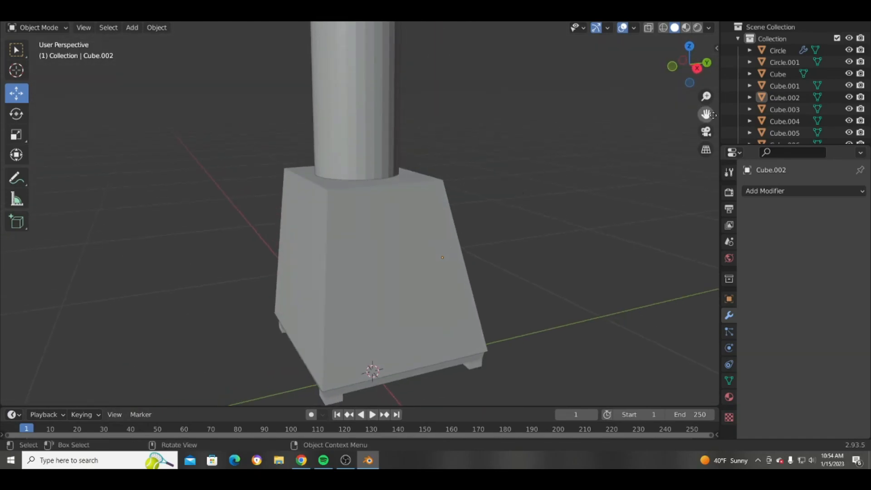
{"action": "left_click_drag", "start_coordinate": [706, 113], "coordinate": [694, 104]}
{"action": "middle_click_drag", "start_coordinate": [508, 227], "coordinate": [388, 173]}
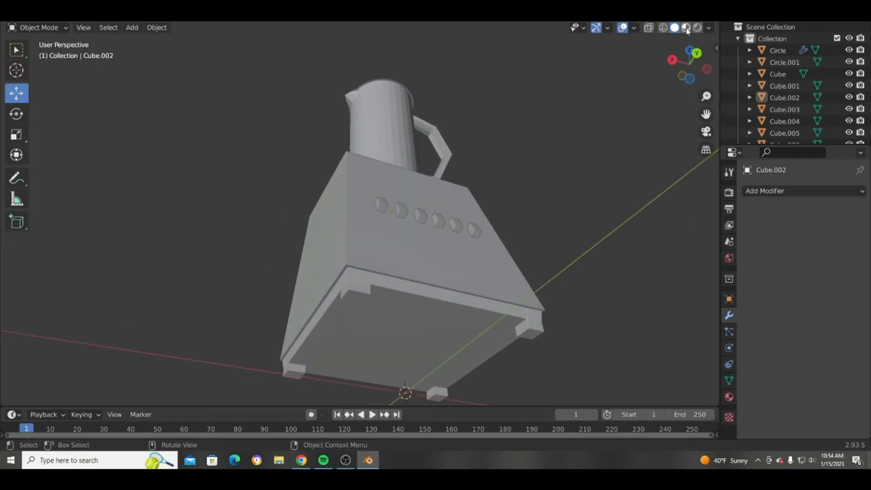
{"action": "middle_click_drag", "start_coordinate": [622, 128], "coordinate": [480, 294]}
{"action": "left_click", "coordinate": [480, 293]}
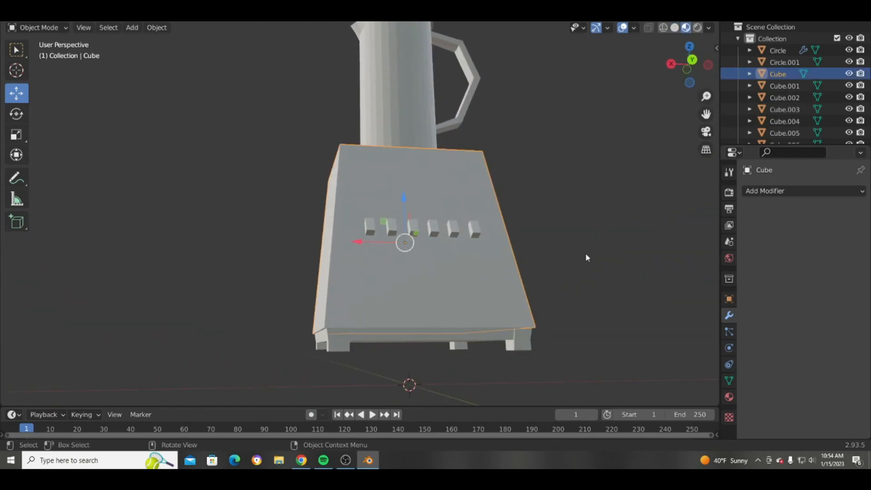
Try a Subdivision Surface modifier on the blender base and remove it
{"action": "left_click", "coordinate": [771, 190]}
{"action": "left_click", "coordinate": [785, 191]}
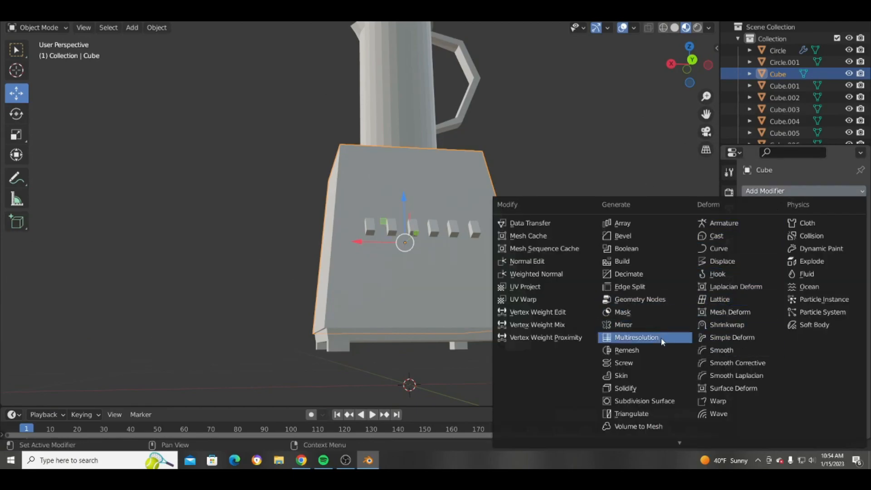
{"action": "left_click", "coordinate": [659, 401]}
{"action": "middle_click_drag", "start_coordinate": [581, 338], "coordinate": [594, 323]}
{"action": "left_click", "coordinate": [844, 210]}
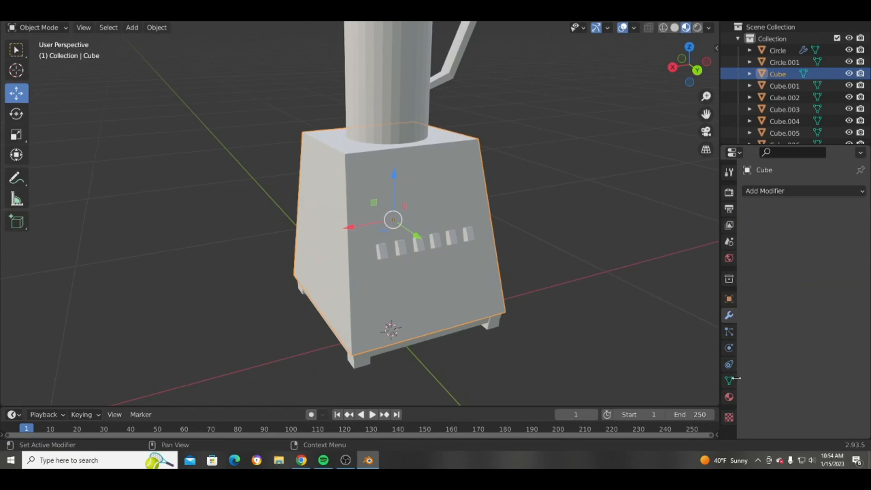
Create a new material for the blender base and set its Base Color to black with V 0.000
{"action": "left_click", "coordinate": [730, 397]}
{"action": "left_click", "coordinate": [782, 240]}
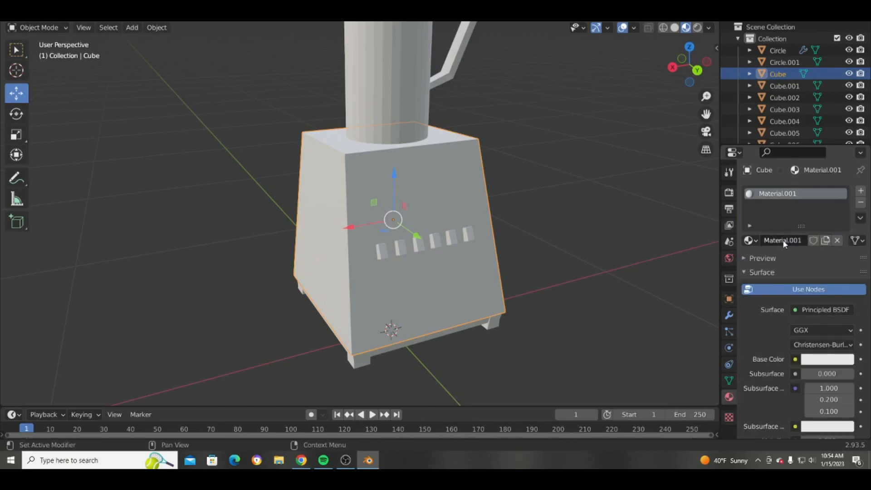
{"action": "left_click", "coordinate": [819, 361]}
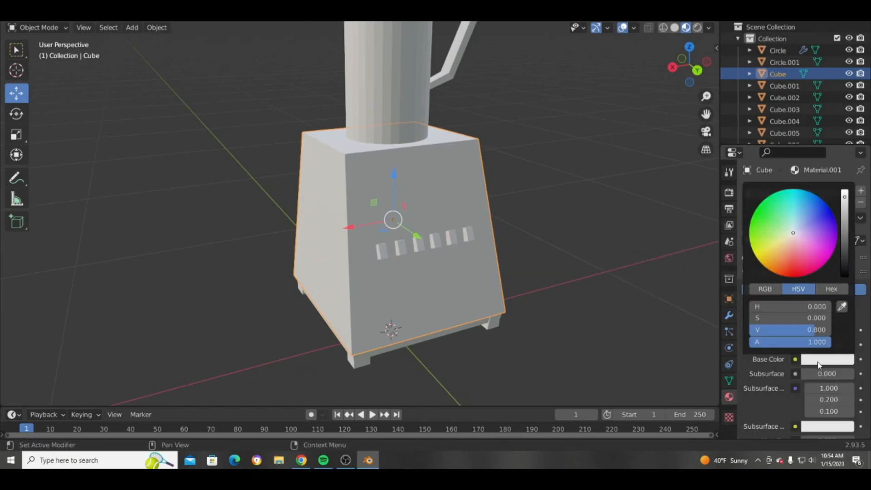
{"action": "left_click_drag", "start_coordinate": [844, 196], "coordinate": [845, 277]}
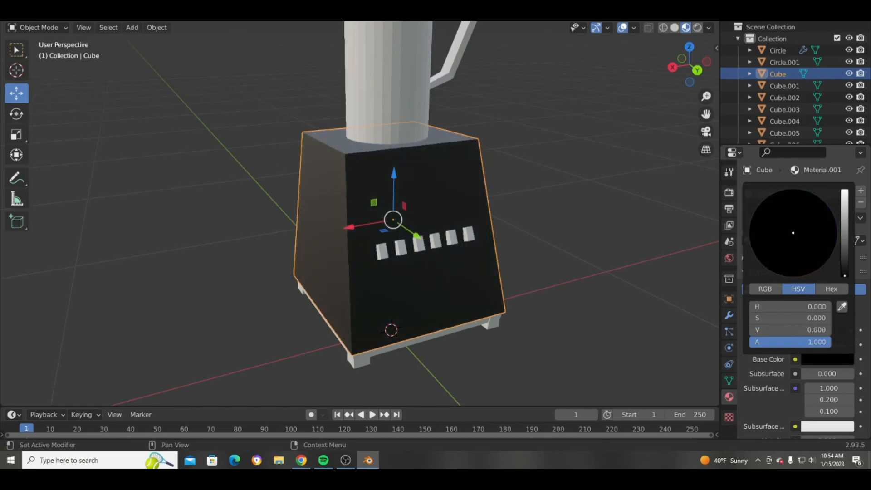
Slightly lower the roughness of the base's black material
{"action": "scroll", "coordinate": [788, 365], "scroll_direction": "down", "scroll_amount": 2}
{"action": "scroll", "coordinate": [788, 365], "scroll_direction": "down", "scroll_amount": 2}
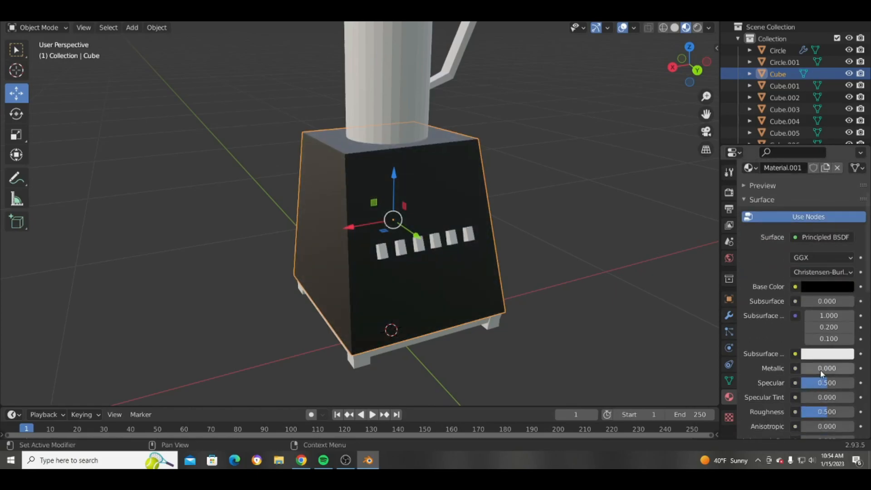
{"action": "left_click_drag", "start_coordinate": [818, 368], "coordinate": [803, 368]}
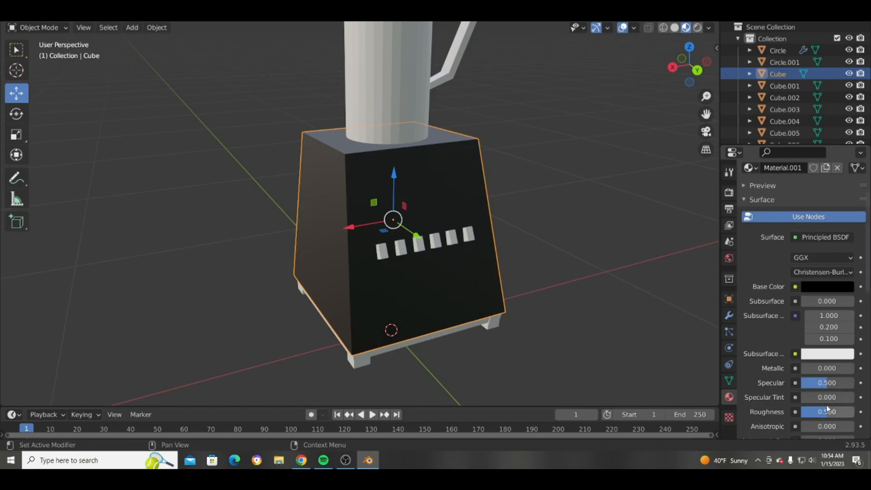
{"action": "left_click_drag", "start_coordinate": [827, 415], "coordinate": [820, 415]}
Give the button nearest the spout side a new material with a pure white Base Color, V 1.000
{"action": "middle_click_drag", "start_coordinate": [486, 246], "coordinate": [368, 245]}
{"action": "left_click", "coordinate": [348, 249]}
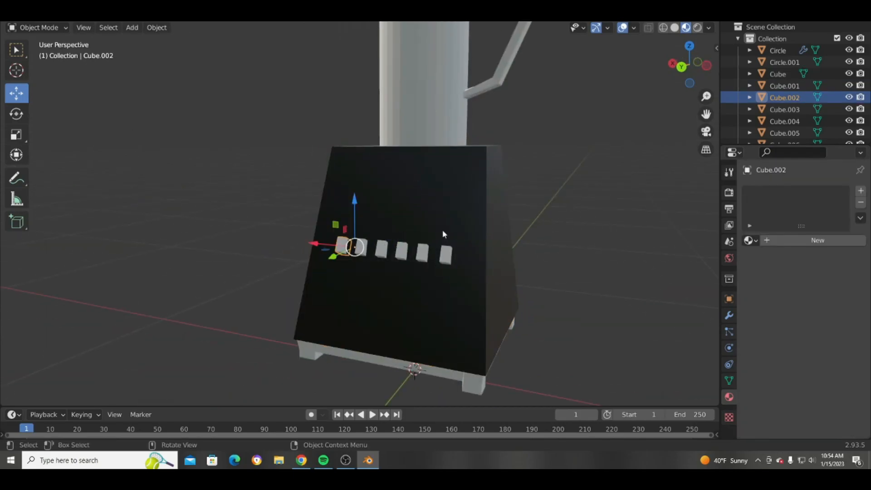
{"action": "left_click", "coordinate": [802, 244]}
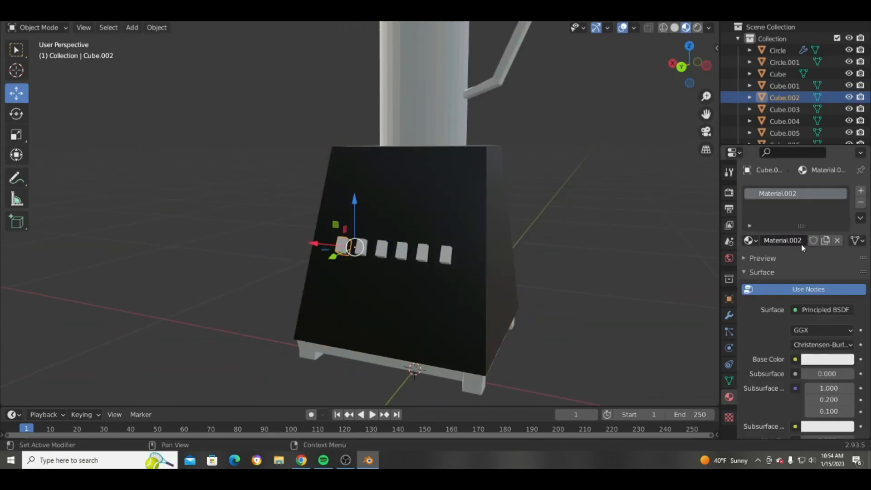
{"action": "left_click", "coordinate": [810, 361]}
{"action": "mouse_move", "coordinate": [845, 197]}
{"action": "left_mouse_down"}
{"action": "mouse_move", "coordinate": [845, 245]}
{"action": "mouse_move", "coordinate": [845, 190]}
{"action": "left_mouse_up"}
{"action": "middle_click_drag", "start_coordinate": [637, 228], "coordinate": [620, 243]}
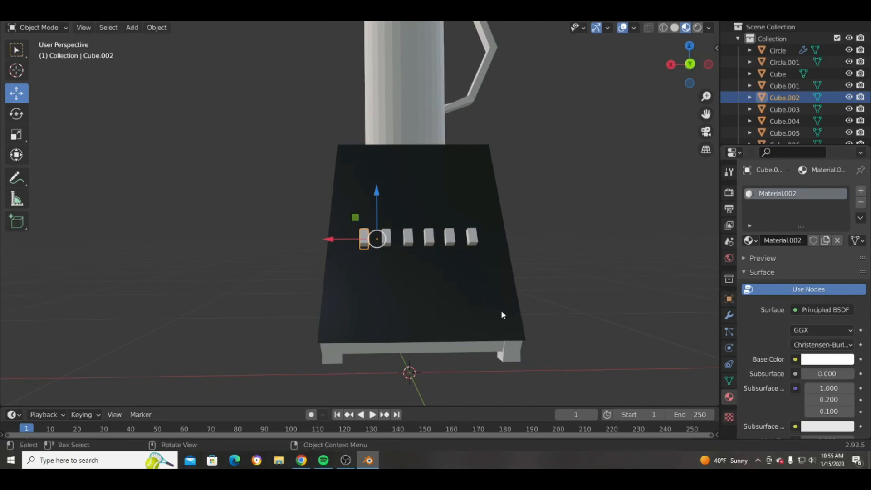
{"action": "middle_click_drag", "start_coordinate": [476, 301], "coordinate": [466, 238]}
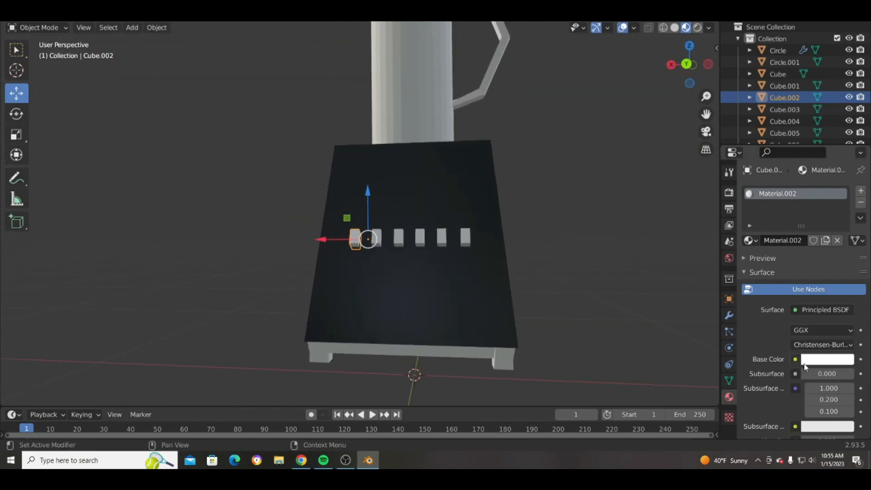
Set the roughness of the button's white material to 0.000
{"action": "left_click", "coordinate": [821, 361]}
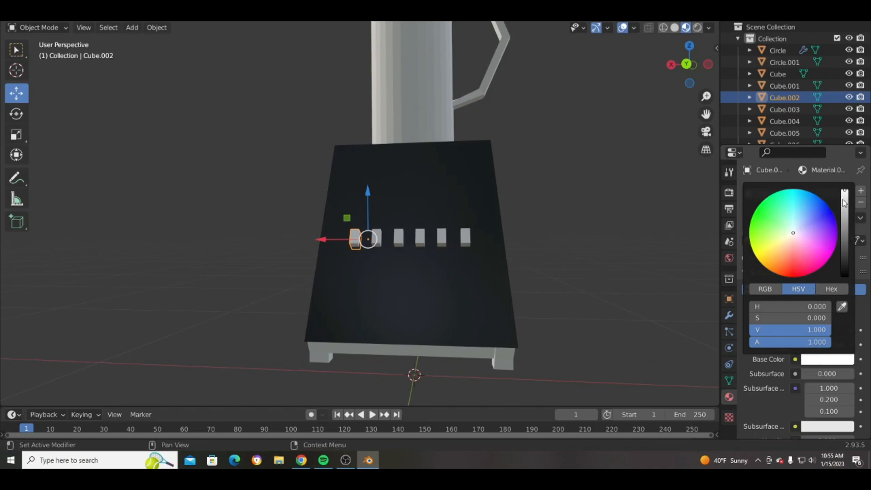
{"action": "middle_click_drag", "start_coordinate": [502, 253], "coordinate": [479, 257]}
{"action": "scroll", "coordinate": [776, 356], "scroll_direction": "down", "scroll_amount": 3}
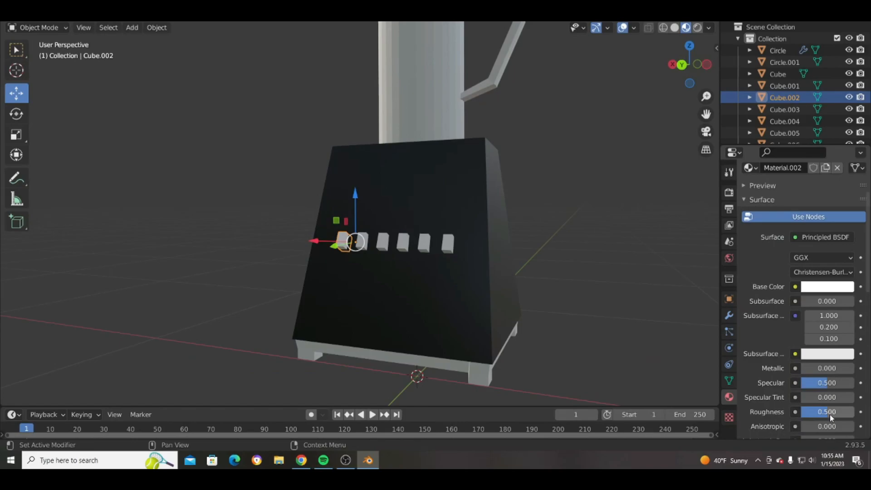
{"action": "left_click_drag", "start_coordinate": [829, 415], "coordinate": [803, 415]}
Select the other five buttons together and assign the existing white Material.002
{"action": "scroll", "coordinate": [399, 270], "scroll_direction": "up", "scroll_amount": 6}
{"action": "middle_click_drag", "start_coordinate": [409, 267], "coordinate": [438, 261]}
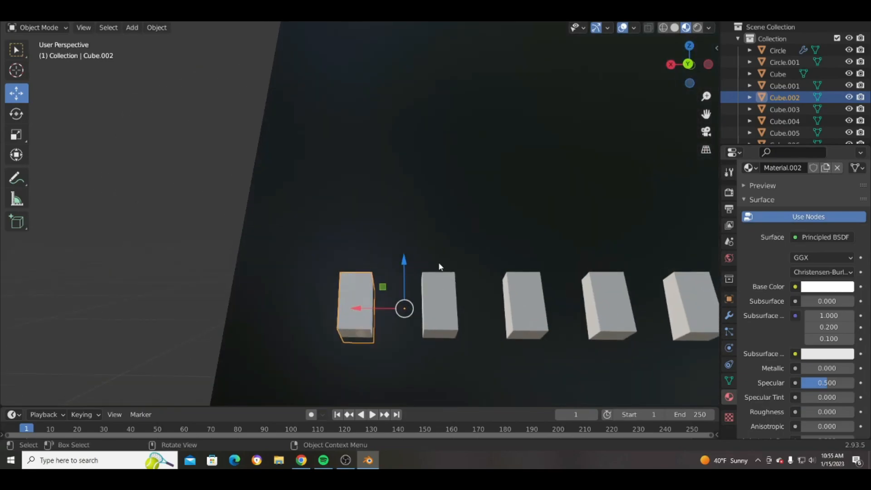
{"action": "left_click", "coordinate": [451, 318]}
{"action": "left_click", "coordinate": [527, 303]}
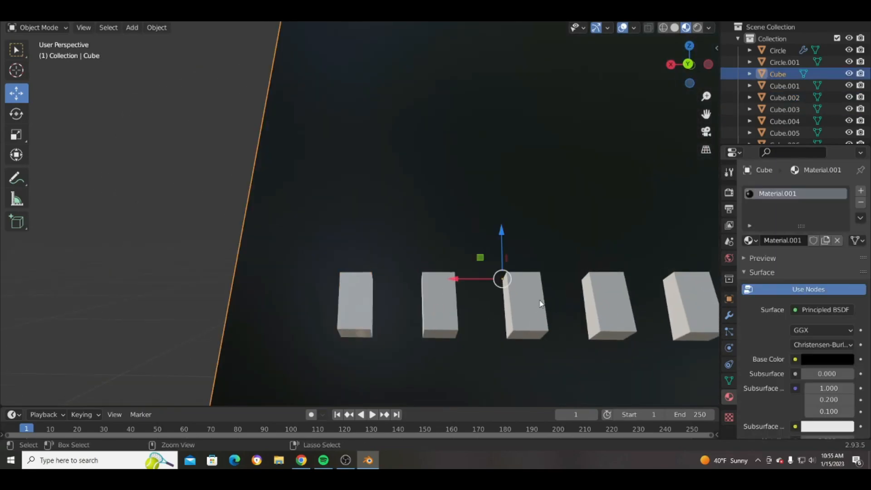
{"action": "left_click", "coordinate": [514, 300]}
{"action": "left_click", "coordinate": [448, 302], "text": "shift"}
{"action": "left_click", "coordinate": [622, 318], "text": "shift"}
{"action": "left_click", "coordinate": [683, 315], "text": "shift"}
{"action": "scroll", "coordinate": [652, 295], "scroll_direction": "down", "scroll_amount": 3}
{"action": "scroll", "coordinate": [652, 295], "scroll_direction": "down", "scroll_amount": 2}
{"action": "left_click", "coordinate": [575, 261], "text": "shift"}
{"action": "left_click", "coordinate": [783, 242]}
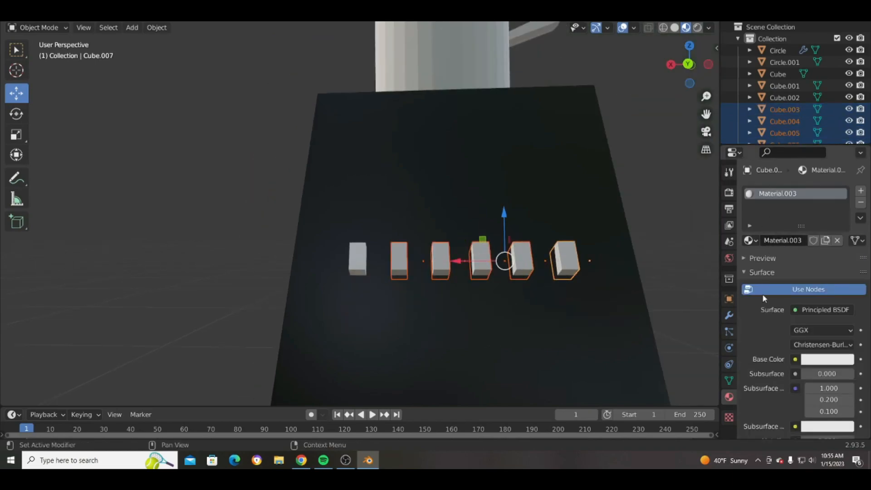
{"action": "left_click", "coordinate": [750, 240]}
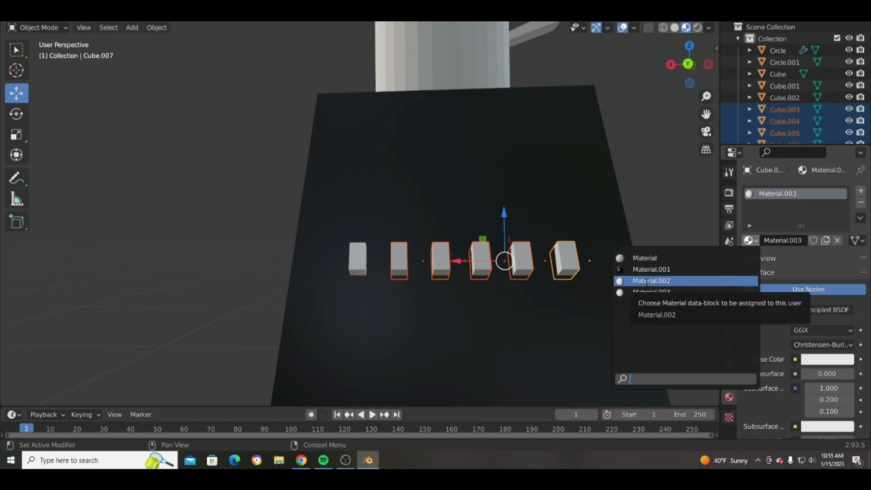
{"action": "left_click", "coordinate": [646, 278]}
{"action": "scroll", "coordinate": [657, 221], "scroll_direction": "down", "scroll_amount": 5}
{"action": "left_click", "coordinate": [657, 221]}
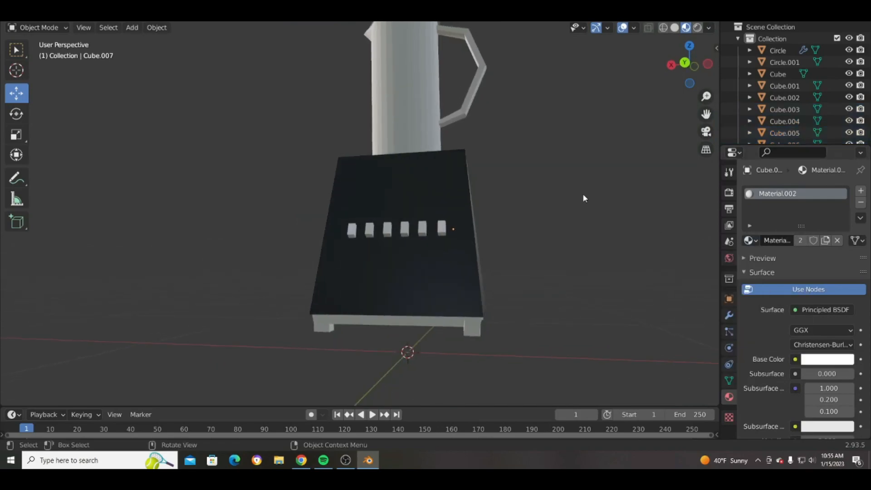
Assign the white Material.002 to the bottom plate with the feet
{"action": "left_click", "coordinate": [697, 28]}
{"action": "left_click", "coordinate": [686, 27]}
{"action": "middle_click_drag", "start_coordinate": [657, 91], "coordinate": [579, 221]}
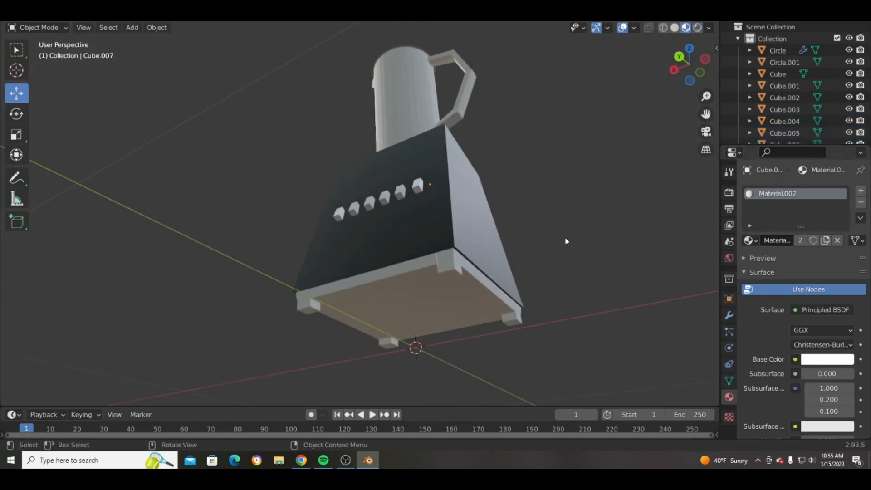
{"action": "left_click", "coordinate": [471, 290]}
{"action": "left_click", "coordinate": [751, 240]}
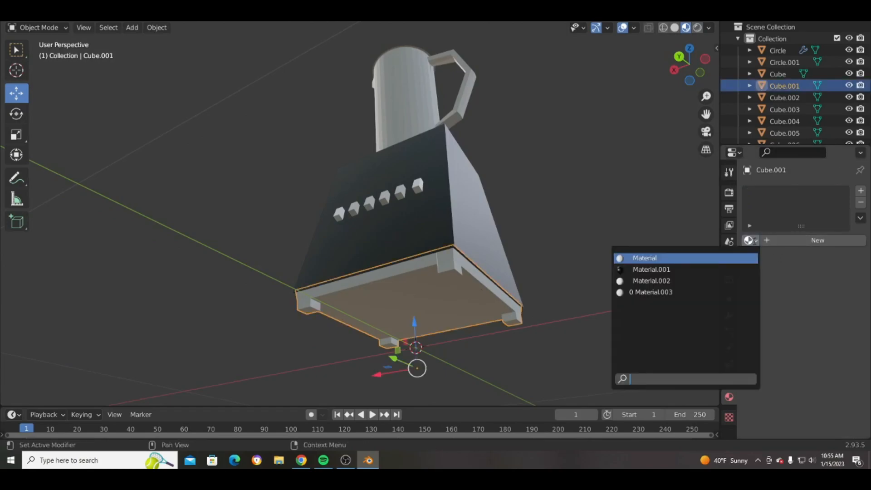
{"action": "left_click", "coordinate": [645, 280]}
{"action": "middle_click_drag", "start_coordinate": [633, 262], "coordinate": [517, 116]}
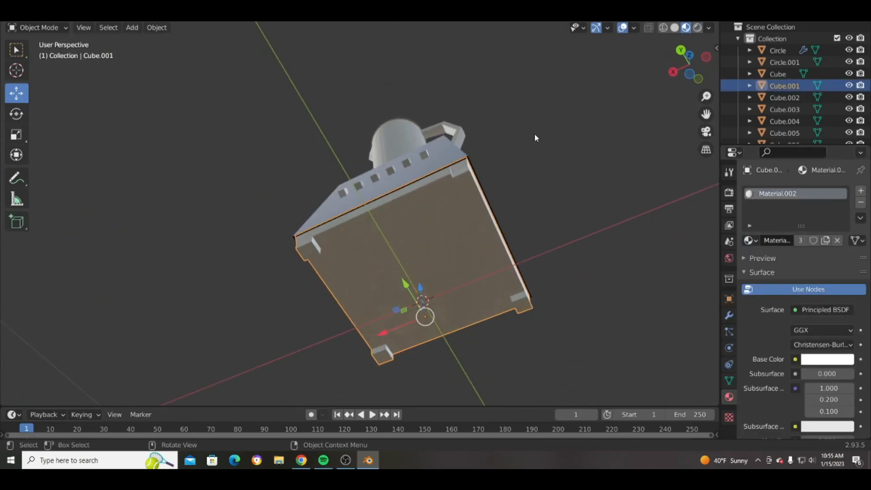
Set the roughness of the bottom plate's white material to 0.068
{"action": "left_click", "coordinate": [583, 199]}
{"action": "middle_click_drag", "start_coordinate": [583, 199], "coordinate": [574, 236]}
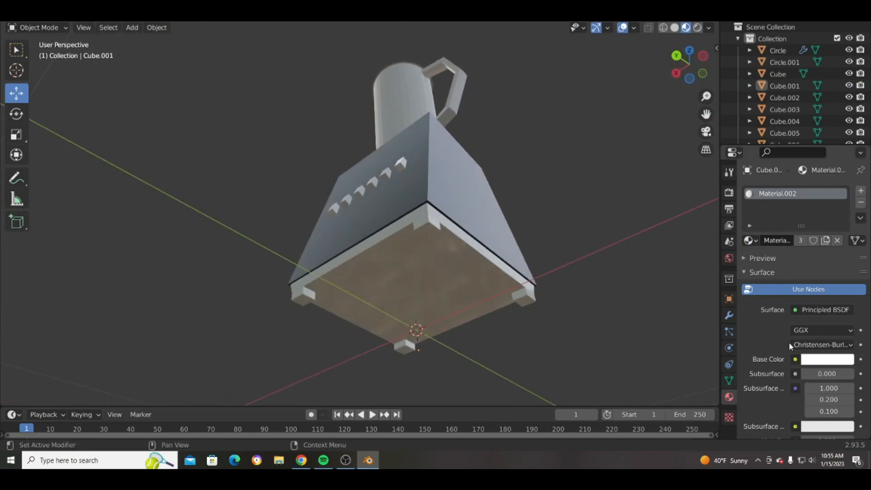
{"action": "scroll", "coordinate": [775, 360], "scroll_direction": "down", "scroll_amount": 3}
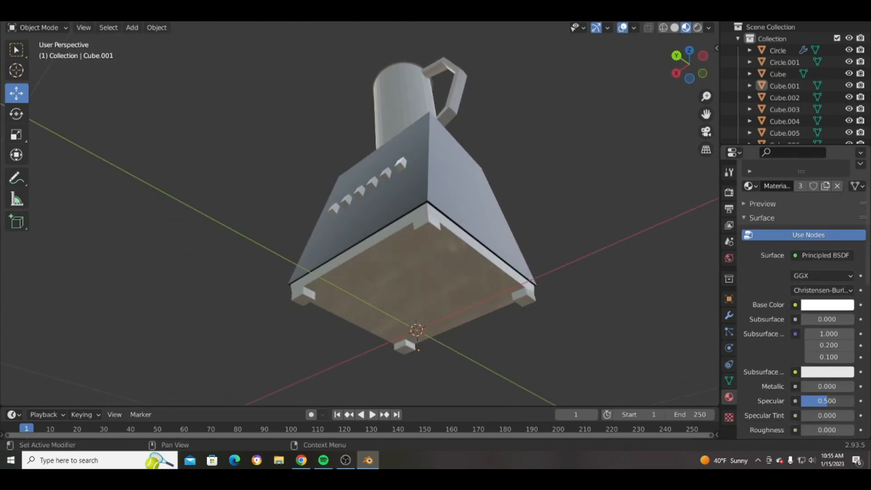
{"action": "key", "text": "Return"}
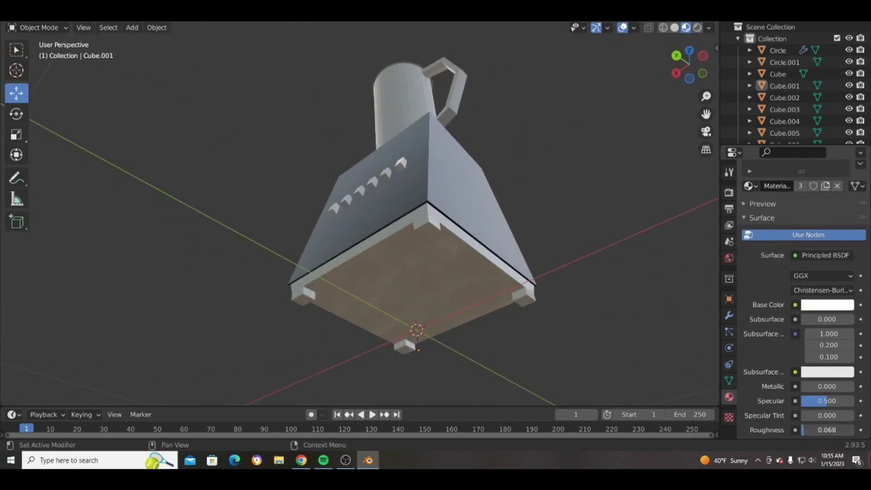
Assign the existing black Material.001 to the jug's lid
{"action": "middle_click_drag", "start_coordinate": [567, 218], "coordinate": [513, 187]}
{"action": "left_click", "coordinate": [436, 191]}
{"action": "left_click", "coordinate": [767, 240]}
{"action": "left_click", "coordinate": [753, 240]}
{"action": "left_click", "coordinate": [737, 260]}
Select the jug with its handle and create a new material for it
{"action": "left_click", "coordinate": [438, 162]}
{"action": "middle_click_drag", "start_coordinate": [438, 161], "coordinate": [687, 126]}
{"action": "left_click_drag", "start_coordinate": [706, 114], "coordinate": [663, 194]}
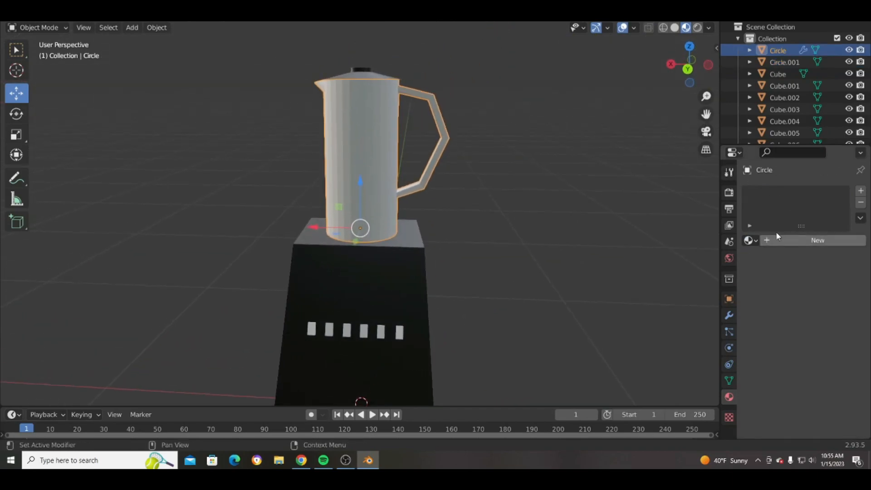
{"action": "left_click", "coordinate": [751, 241]}
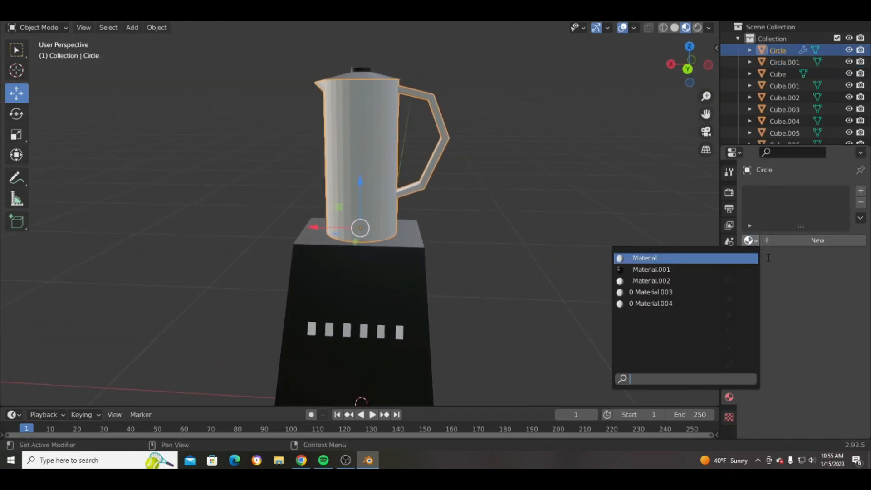
{"action": "left_click", "coordinate": [787, 239]}
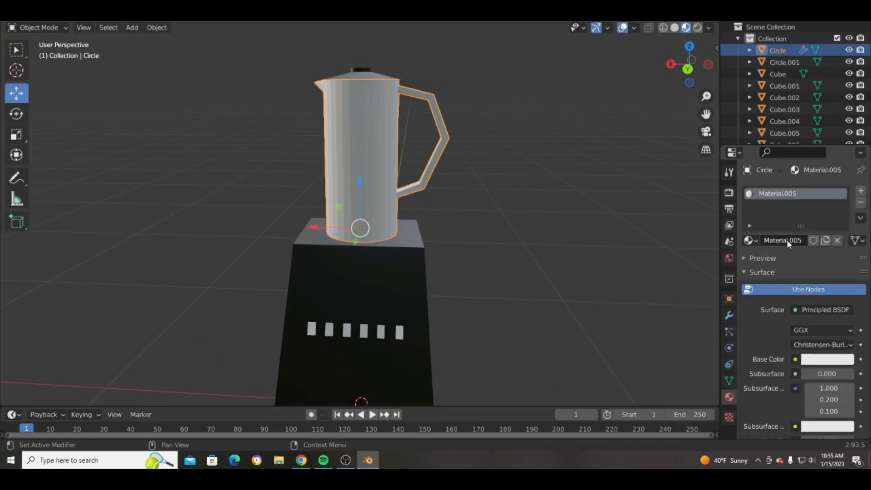
{"action": "left_click", "coordinate": [811, 362]}
{"action": "scroll", "coordinate": [786, 396], "scroll_direction": "down", "scroll_amount": 2}
{"action": "left_click", "coordinate": [809, 394]}
{"action": "left_click", "coordinate": [832, 320]}
{"action": "left_click", "coordinate": [796, 320]}
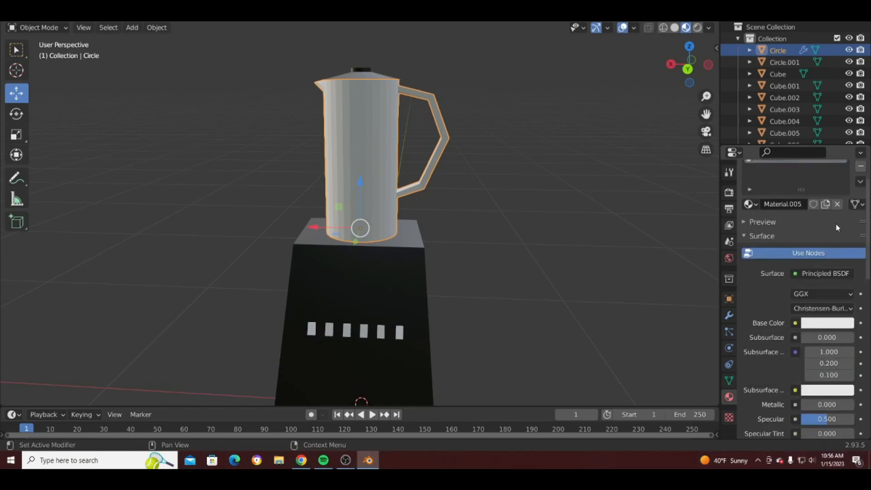
{"action": "left_click", "coordinate": [815, 309]}
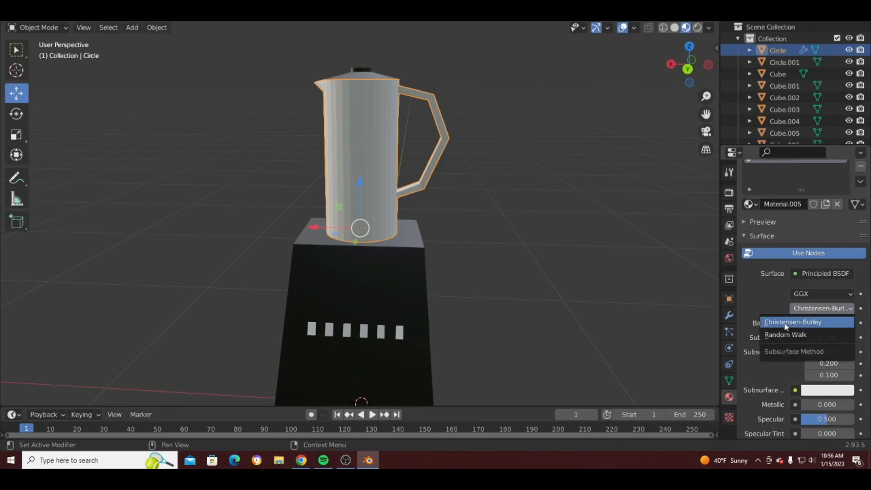
Set the jug material's Specular and Roughness both to 1.000
{"action": "scroll", "coordinate": [815, 328], "scroll_direction": "down", "scroll_amount": 4}
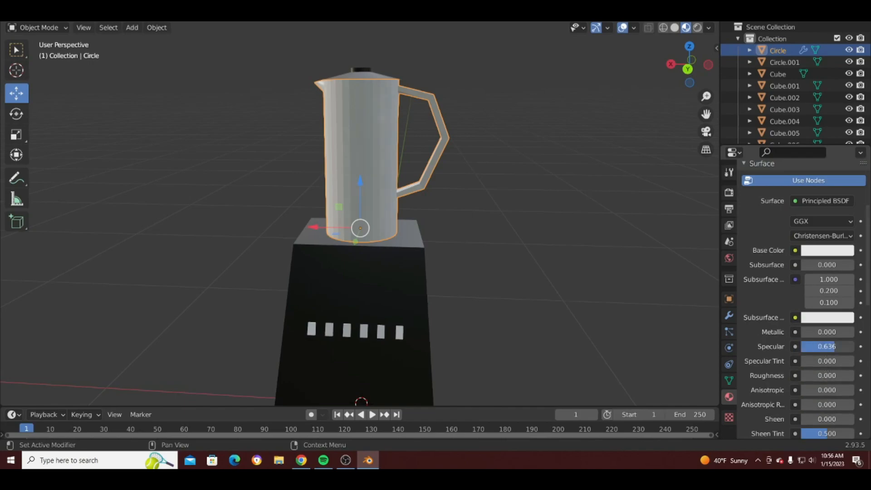
{"action": "scroll", "coordinate": [505, 203], "scroll_direction": "up", "scroll_amount": 3}
{"action": "middle_click_drag", "start_coordinate": [505, 204], "coordinate": [502, 183]}
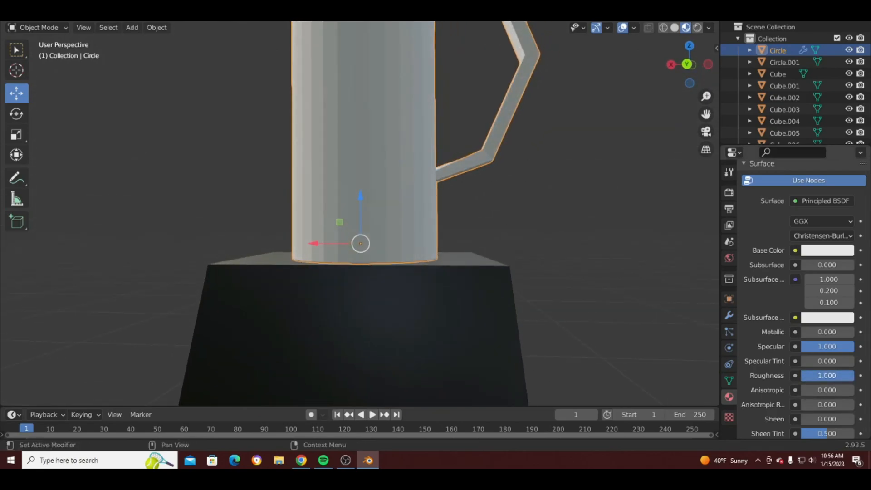
Set the jug material's Roughness to 0.000, Sheen Tint to 0.492 and Transmission to 1.000
{"action": "scroll", "coordinate": [812, 372], "scroll_direction": "down", "scroll_amount": 2}
{"action": "left_click_drag", "start_coordinate": [812, 382], "coordinate": [862, 401]}
{"action": "scroll", "coordinate": [790, 415], "scroll_direction": "down", "scroll_amount": 3}
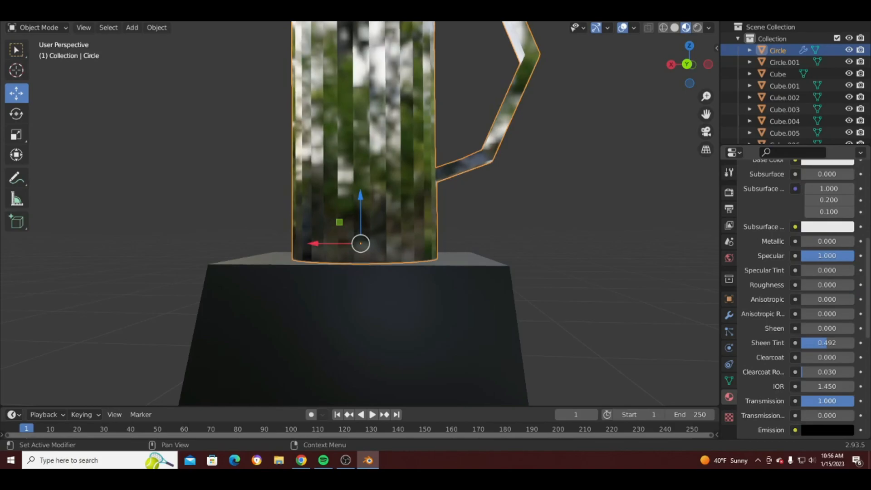
{"action": "middle_click_drag", "start_coordinate": [567, 263], "coordinate": [358, 325]}
{"action": "scroll", "coordinate": [278, 251], "scroll_direction": "down", "scroll_amount": 3}
{"action": "middle_click_drag", "start_coordinate": [277, 247], "coordinate": [549, 244]}
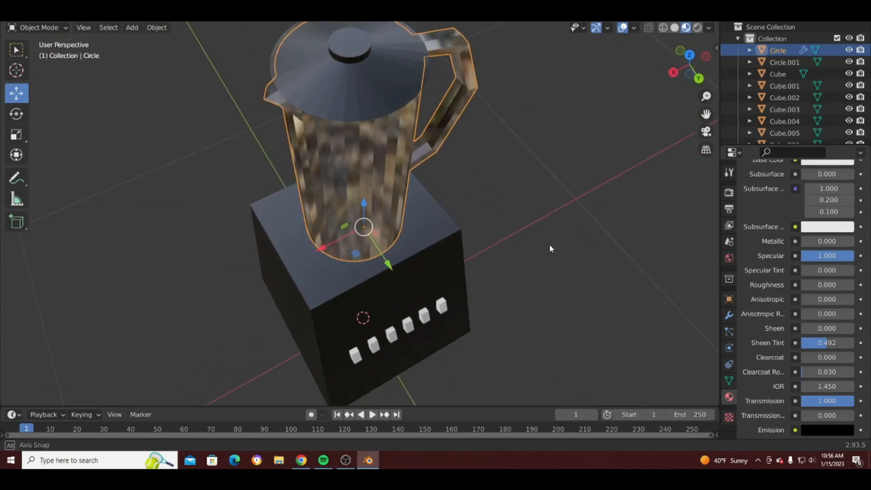
{"action": "middle_click_drag", "start_coordinate": [472, 204], "coordinate": [399, 195]}
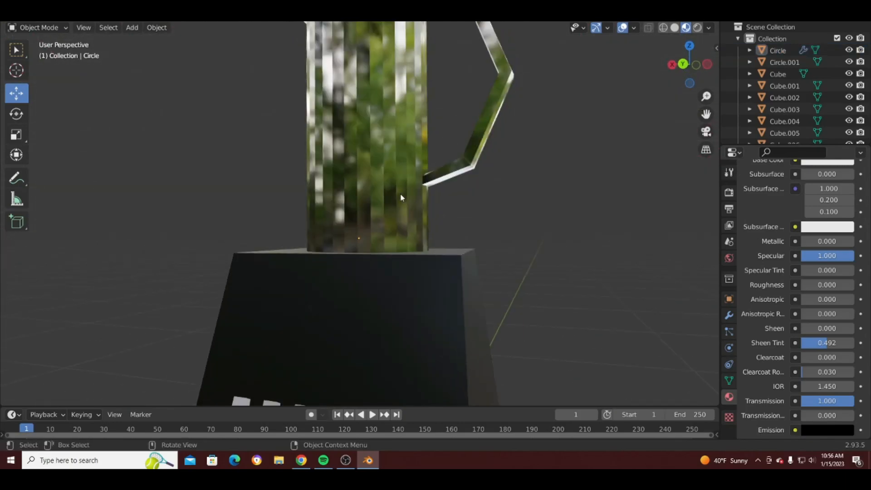
Check the deselected blender in rendered shading from several angles and return to the material preview
{"action": "left_click", "coordinate": [398, 195]}
{"action": "scroll", "coordinate": [826, 272], "scroll_direction": "down", "scroll_amount": 1}
{"action": "left_click", "coordinate": [697, 27]}
{"action": "mouse_move", "coordinate": [554, 153]}
{"action": "middle_mouse_down"}
{"action": "mouse_move", "coordinate": [500, 199]}
{"action": "mouse_move", "coordinate": [520, 193]}
{"action": "mouse_move", "coordinate": [498, 193]}
{"action": "middle_mouse_up"}
{"action": "scroll", "coordinate": [497, 193], "scroll_direction": "down", "scroll_amount": 2}
{"action": "middle_click_drag", "start_coordinate": [431, 180], "coordinate": [388, 171]}
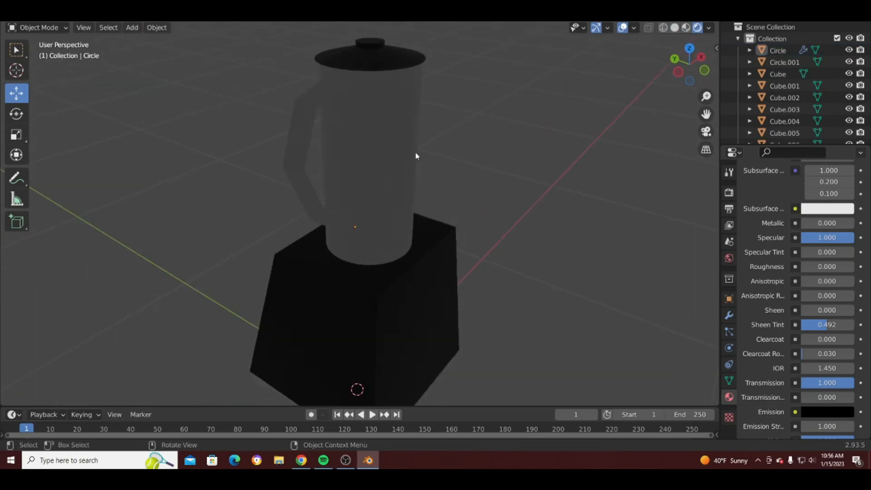
{"action": "left_click", "coordinate": [686, 27]}
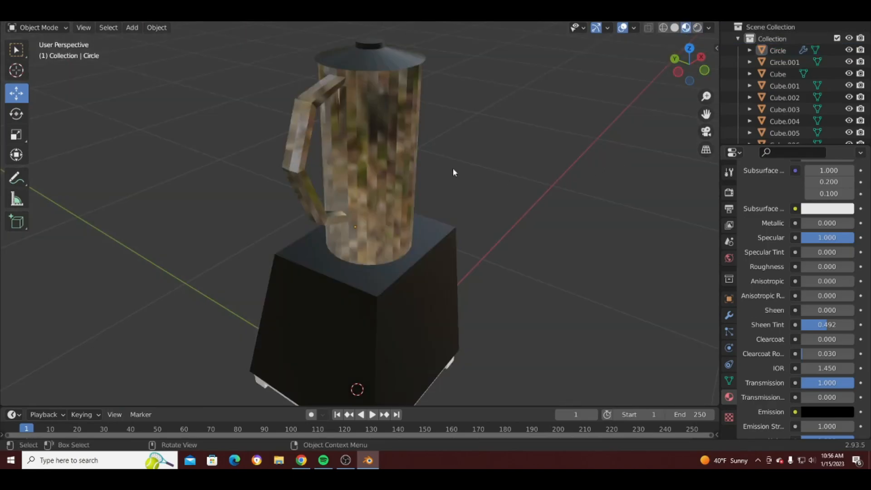
Select the jug and set its material's Clearcoat Roughness to 0.000
{"action": "left_click", "coordinate": [408, 149]}
{"action": "mouse_move", "coordinate": [804, 340]}
{"action": "left_mouse_down"}
{"action": "mouse_move", "coordinate": [834, 339]}
{"action": "mouse_move", "coordinate": [801, 340]}
{"action": "left_mouse_up"}
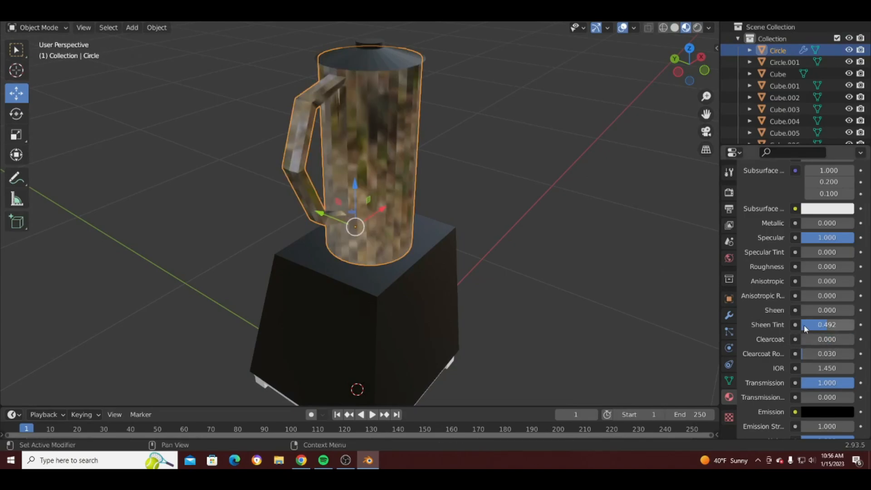
{"action": "scroll", "coordinate": [787, 350], "scroll_direction": "down", "scroll_amount": 2}
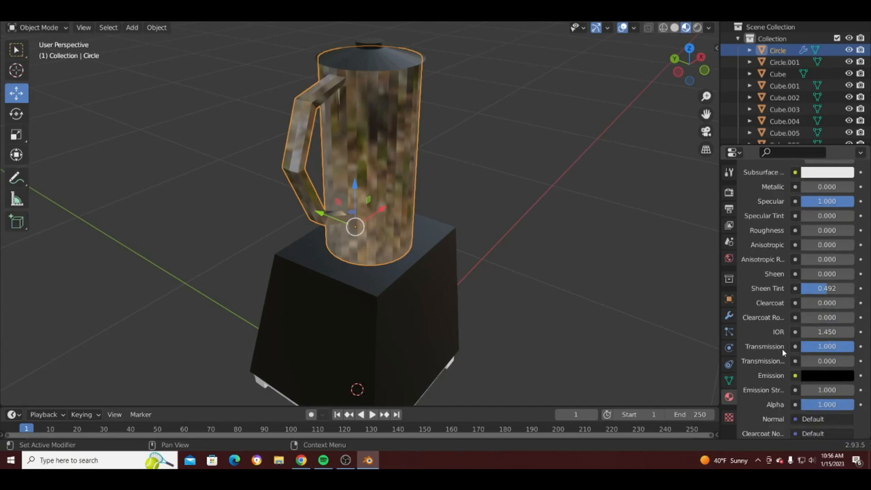
Try a Transmission Roughness of 1.000 on the jug material and return it to 0.000
{"action": "left_click_drag", "start_coordinate": [804, 361], "coordinate": [853, 361]}
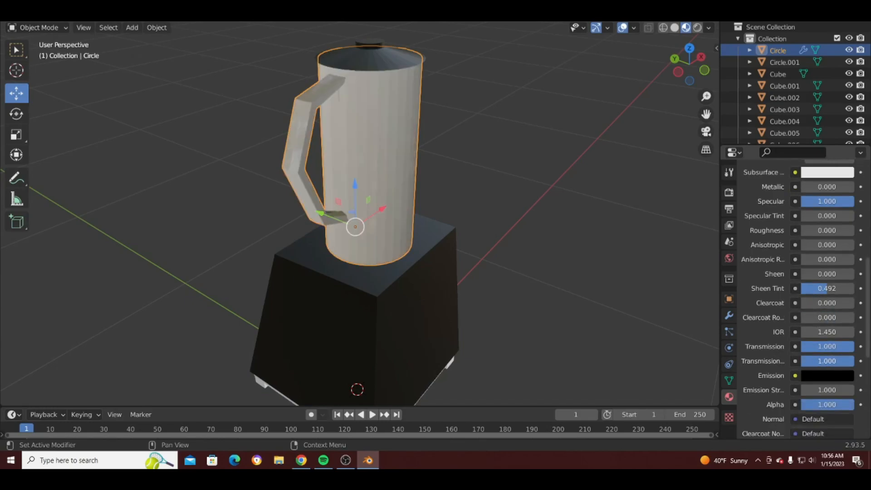
{"action": "scroll", "coordinate": [478, 223], "scroll_direction": "up", "scroll_amount": 3}
{"action": "middle_click_drag", "start_coordinate": [478, 223], "coordinate": [461, 204]}
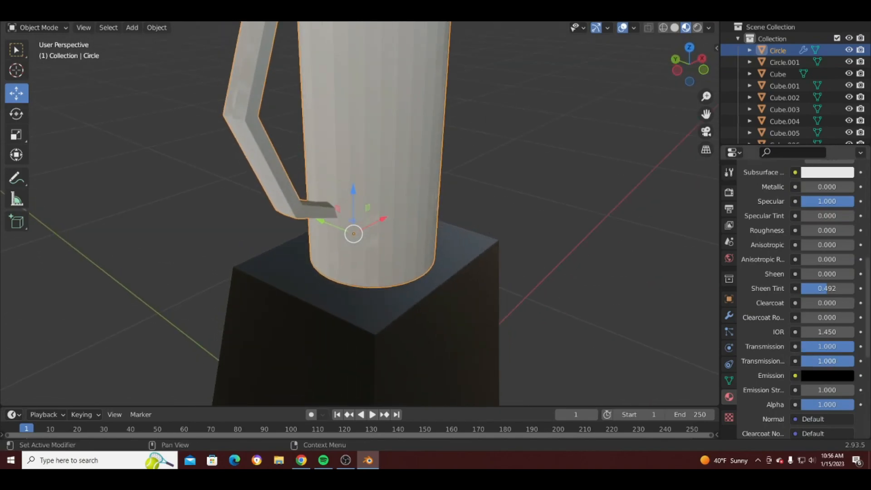
{"action": "left_click_drag", "start_coordinate": [834, 361], "coordinate": [806, 361]}
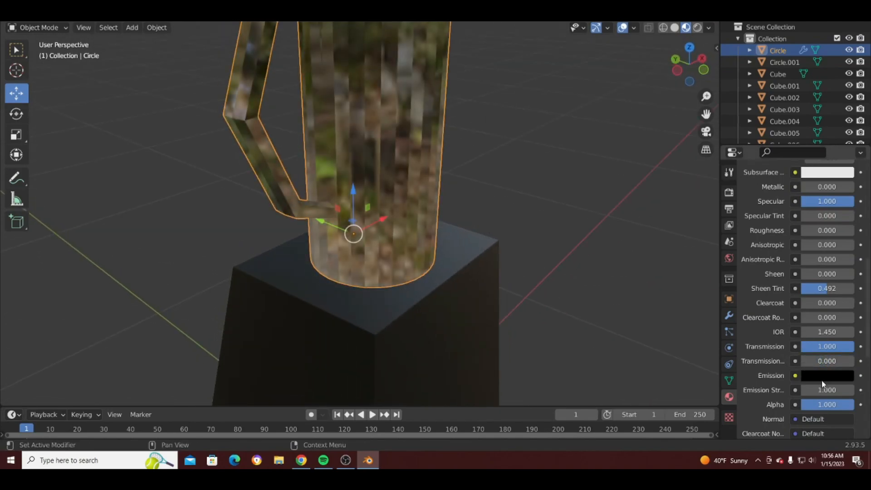
Try an Alpha of 0.271 on the jug material and restore it to 1.000
{"action": "scroll", "coordinate": [780, 381], "scroll_direction": "down", "scroll_amount": 2}
{"action": "left_click_drag", "start_coordinate": [804, 368], "coordinate": [815, 368]}
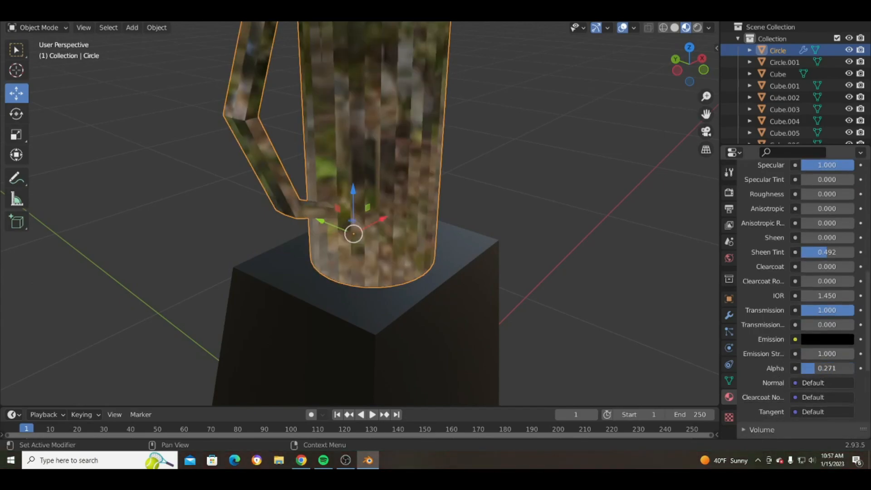
{"action": "scroll", "coordinate": [573, 209], "scroll_direction": "down", "scroll_amount": 5}
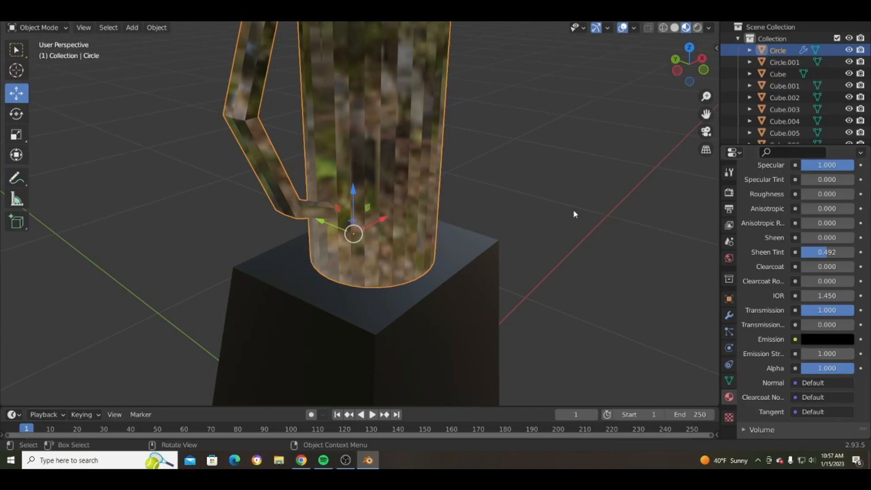
{"action": "middle_click_drag", "start_coordinate": [566, 212], "coordinate": [431, 168]}
{"action": "middle_click_drag", "start_coordinate": [464, 205], "coordinate": [564, 158]}
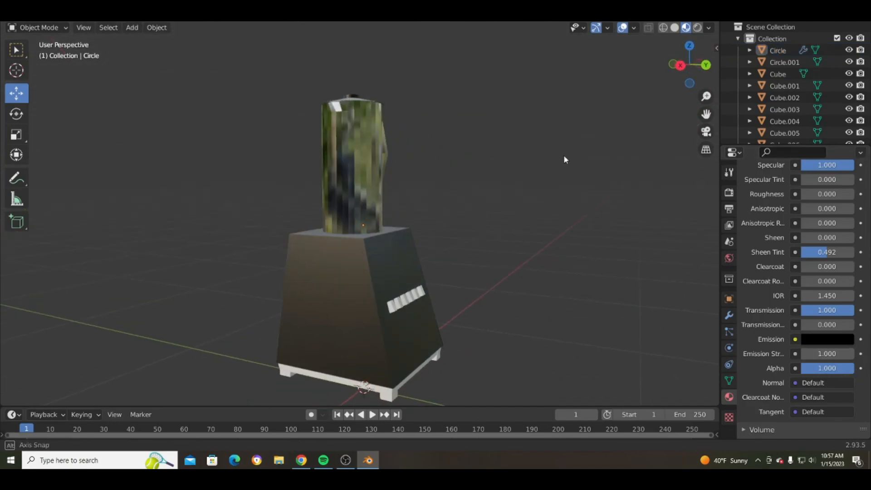
{"action": "middle_click_drag", "start_coordinate": [542, 206], "coordinate": [408, 213]}
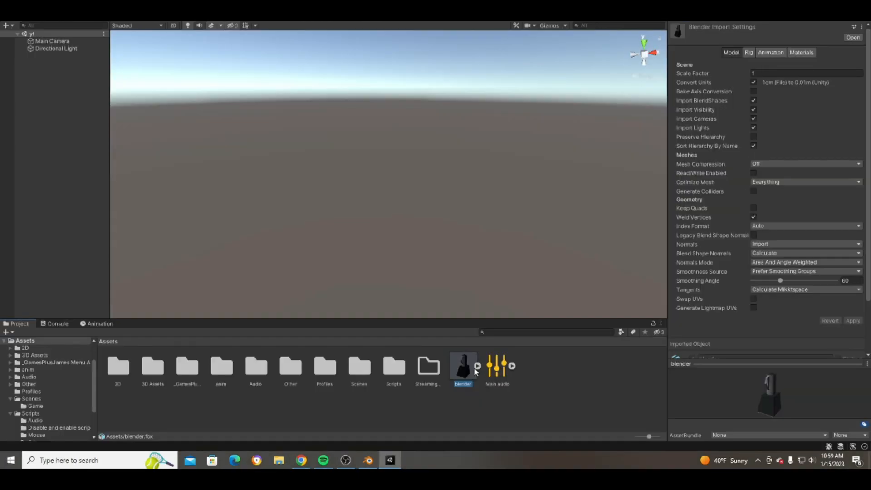
Switch to Unity and place the blender model asset into the yt scene
{"action": "left_click_drag", "start_coordinate": [410, 208], "coordinate": [448, 209]}
{"action": "scroll", "coordinate": [445, 193], "scroll_direction": "up", "scroll_amount": 5}
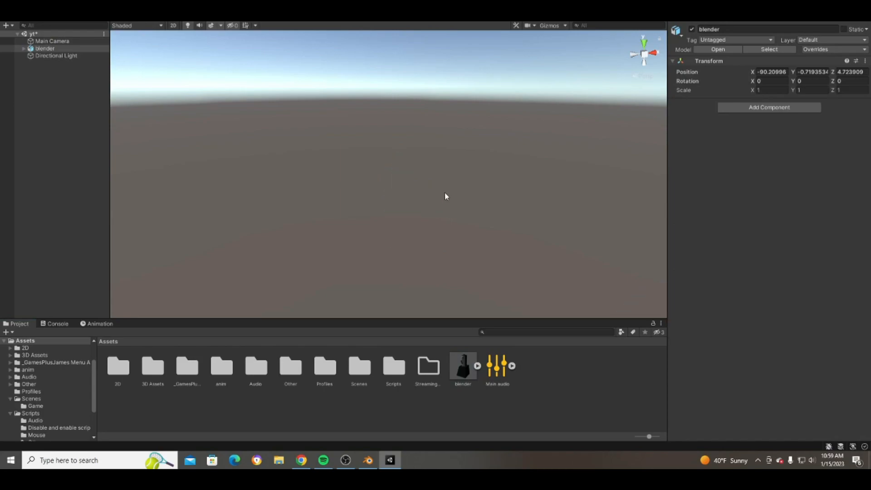
{"action": "left_click", "coordinate": [275, 171]}
{"action": "right_click_drag", "start_coordinate": [275, 167], "coordinate": [472, 189]}
{"action": "key", "text": "w"}
{"action": "key", "text": "a"}
{"action": "key", "text": "s"}
{"action": "key", "text": "d"}
{"action": "right_click_drag", "start_coordinate": [503, 223], "coordinate": [233, 208]}
Examine the placed model's jug, handle and rim up close in the scene
{"action": "left_click", "coordinate": [324, 130]}
{"action": "right_click_drag", "start_coordinate": [324, 130], "coordinate": [203, 132]}
{"action": "key", "text": "w"}
{"action": "left_click", "coordinate": [466, 143]}
{"action": "key", "text": "s"}
{"action": "key", "text": "a"}
{"action": "key", "text": "w"}
{"action": "key", "text": "d"}
{"action": "key", "text": "w"}
{"action": "key", "text": "w"}
{"action": "right_click_drag", "start_coordinate": [320, 120], "coordinate": [307, 114]}
Open the Main Camera's near clipping plane for editing and save the scene
{"action": "left_click", "coordinate": [47, 43]}
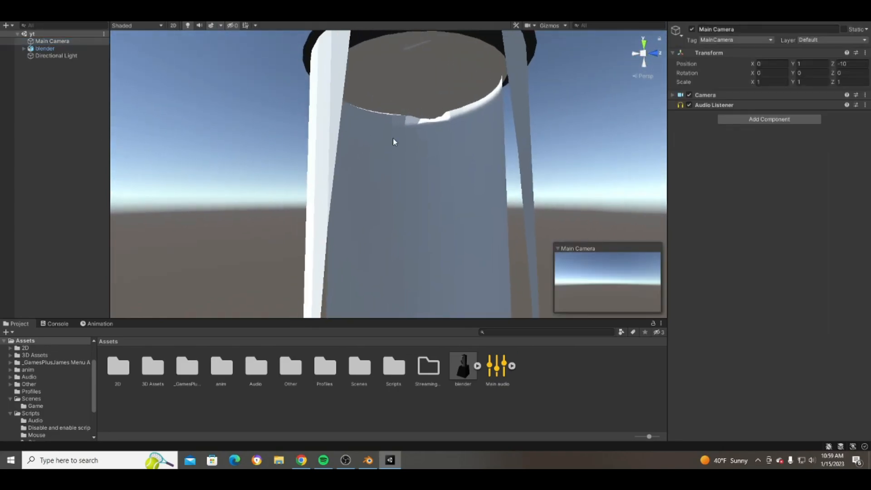
{"action": "scroll", "coordinate": [393, 138], "scroll_direction": "down", "scroll_amount": 5}
{"action": "left_click", "coordinate": [673, 95]}
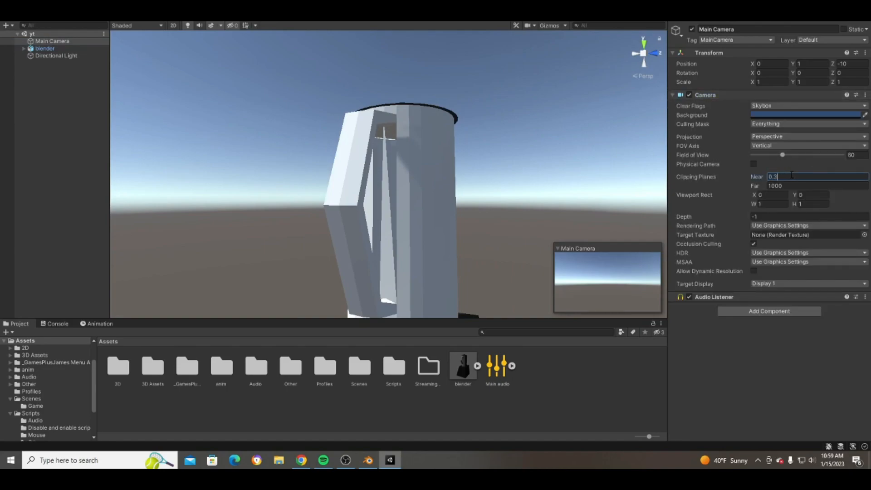
{"action": "right_click_drag", "start_coordinate": [510, 130], "coordinate": [512, 130]}
{"action": "key", "text": "w"}
{"action": "left_click", "coordinate": [567, 127]}
{"action": "key", "text": "ctrl+s"}
Select the jug object Circle within the placed model and view the whole blender
{"action": "right_click_drag", "start_coordinate": [567, 130], "coordinate": [731, 170]}
{"action": "key", "text": "d"}
{"action": "left_click", "coordinate": [439, 165]}
{"action": "left_click", "coordinate": [428, 164]}
{"action": "left_click", "coordinate": [428, 165]}
{"action": "left_click", "coordinate": [428, 164]}
{"action": "right_click_drag", "start_coordinate": [428, 164], "coordinate": [441, 233]}
{"action": "key", "text": "s"}
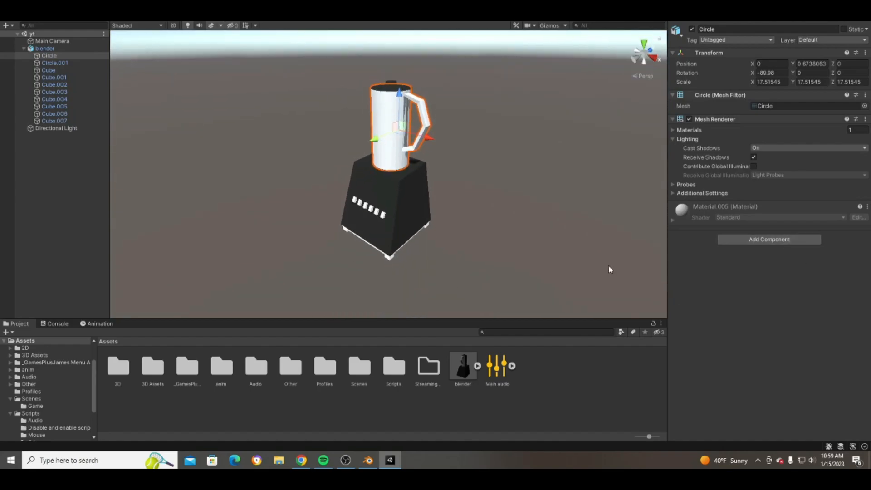
Create a new material in the Assets folder and apply it to the jug
{"action": "right_click", "coordinate": [587, 393]}
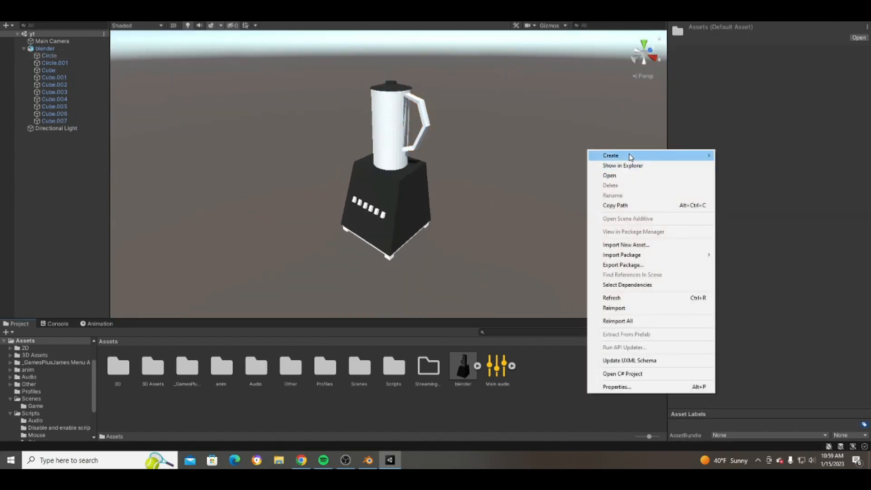
{"action": "mouse_move", "coordinate": [611, 155]}
{"action": "left_click", "coordinate": [738, 254]}
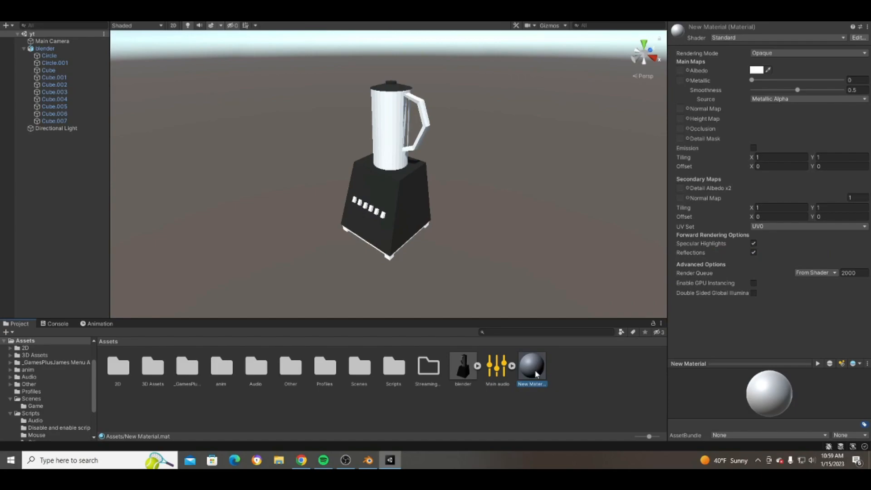
{"action": "left_click_drag", "start_coordinate": [531, 366], "coordinate": [393, 140]}
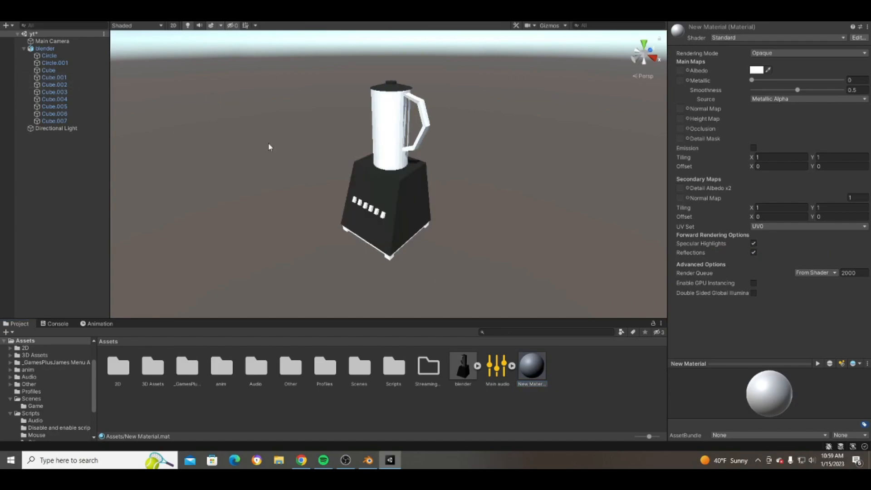
{"action": "left_click", "coordinate": [381, 135]}
Set the new jug material's Rendering Mode to Transparent and adjust its surface reflection settings
{"action": "left_click", "coordinate": [535, 375]}
{"action": "left_click", "coordinate": [763, 39]}
{"action": "left_click", "coordinate": [685, 56]}
{"action": "left_click", "coordinate": [774, 55]}
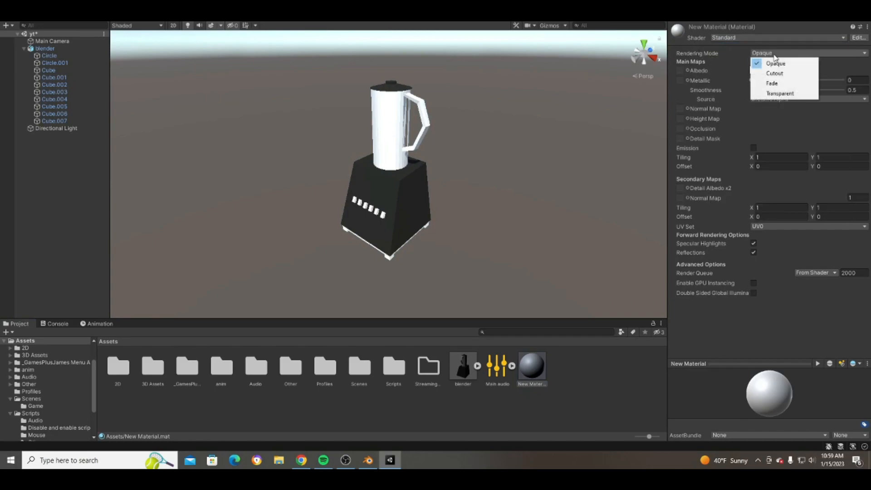
{"action": "left_click", "coordinate": [780, 93]}
{"action": "mouse_move", "coordinate": [787, 81]}
{"action": "left_mouse_down"}
{"action": "mouse_move", "coordinate": [775, 82]}
{"action": "mouse_move", "coordinate": [843, 81]}
{"action": "mouse_move", "coordinate": [799, 90]}
{"action": "mouse_move", "coordinate": [806, 95]}
{"action": "left_mouse_up"}
Examine the transparent jug and its handle from several sides in the scene
{"action": "left_click", "coordinate": [613, 168]}
{"action": "scroll", "coordinate": [599, 171], "scroll_direction": "up", "scroll_amount": 3}
{"action": "right_click_drag", "start_coordinate": [587, 172], "coordinate": [552, 119]}
{"action": "right_click_drag", "start_coordinate": [449, 194], "coordinate": [611, 175]}
{"action": "key", "text": "a"}
{"action": "key", "text": "w"}
{"action": "right_click_drag", "start_coordinate": [417, 204], "coordinate": [438, 204]}
{"action": "key", "text": "s"}
{"action": "key", "text": "d"}
{"action": "key", "text": "w"}
{"action": "key", "text": "s"}
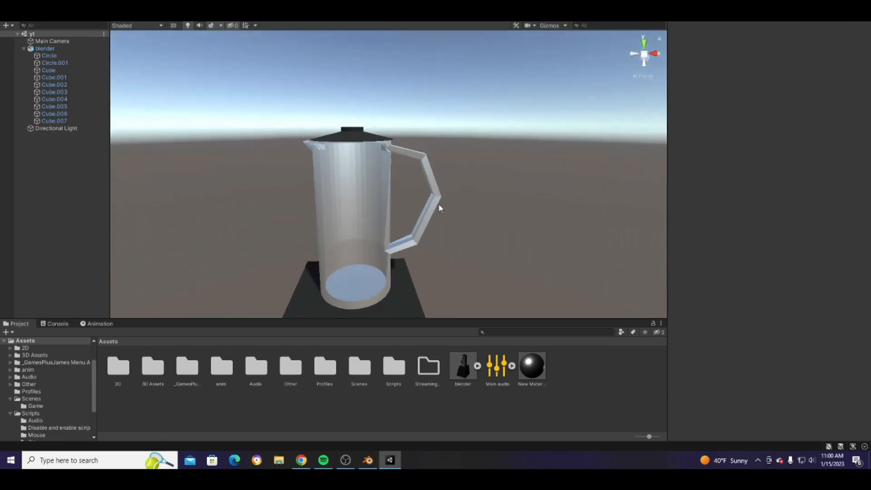
Set the jug material's Metallic to 1 and its Smoothness to 0.675
{"action": "left_click", "coordinate": [531, 366]}
{"action": "right_click_drag", "start_coordinate": [481, 277], "coordinate": [552, 221]}
{"action": "left_click_drag", "start_coordinate": [812, 88], "coordinate": [843, 82]}
{"action": "left_click", "coordinate": [856, 81]}
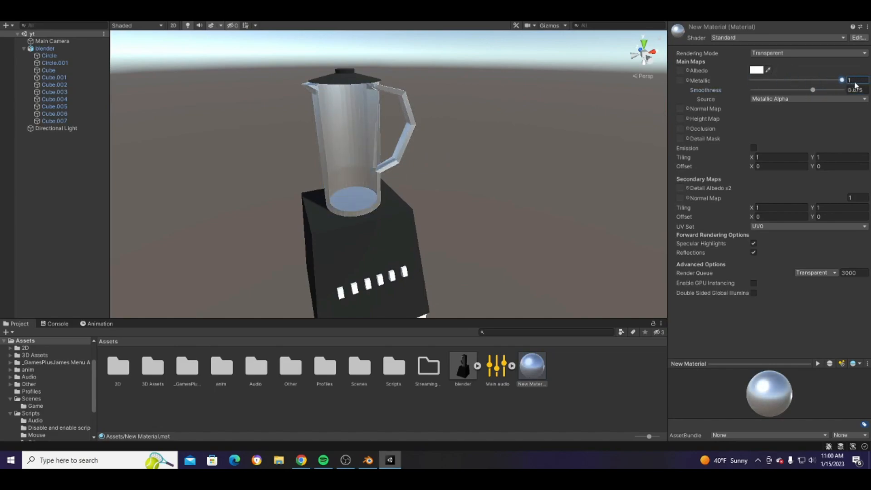
{"action": "right_click_drag", "start_coordinate": [488, 165], "coordinate": [443, 234]}
{"action": "left_click", "coordinate": [464, 157]}
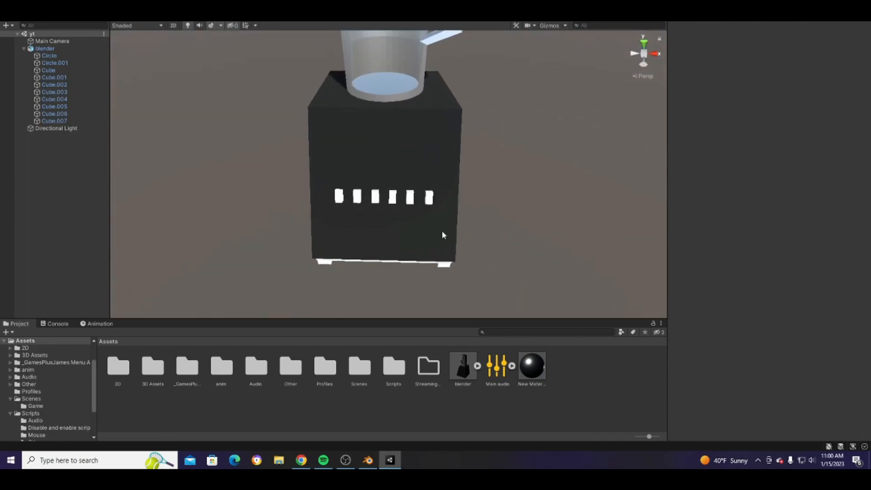
Move the first button, Cube.002, outward from the front face of the base
{"action": "left_click", "coordinate": [322, 205]}
{"action": "scroll", "coordinate": [317, 204], "scroll_direction": "up", "scroll_amount": 2}
{"action": "left_click", "coordinate": [312, 200]}
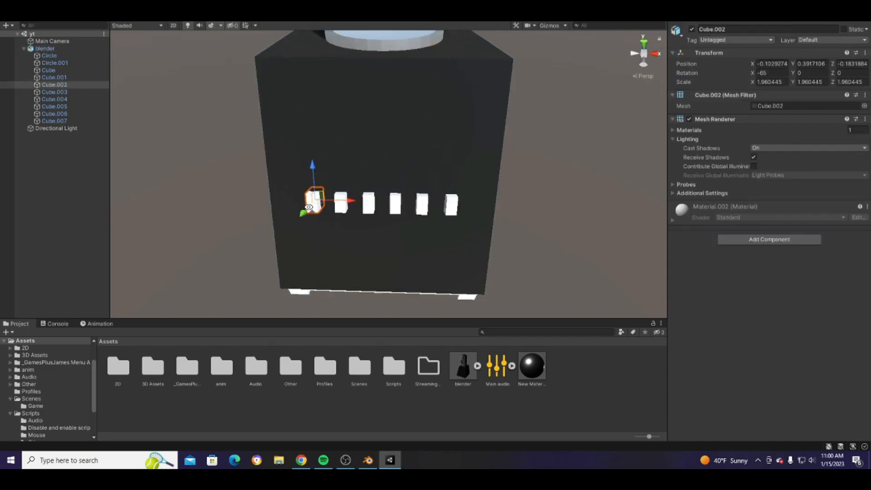
{"action": "right_click_drag", "start_coordinate": [312, 199], "coordinate": [276, 211]}
{"action": "left_click_drag", "start_coordinate": [265, 183], "coordinate": [254, 200]}
Move the second button, Cube.003, slightly outward from the front face of the base
{"action": "left_click", "coordinate": [350, 194]}
{"action": "left_click", "coordinate": [331, 189]}
{"action": "left_click_drag", "start_coordinate": [331, 188], "coordinate": [250, 142]}
{"action": "scroll", "coordinate": [336, 197], "scroll_direction": "down", "scroll_amount": 4}
{"action": "double_click", "coordinate": [351, 198]}
{"action": "left_click", "coordinate": [113, 142]}
{"action": "left_click", "coordinate": [287, 144]}
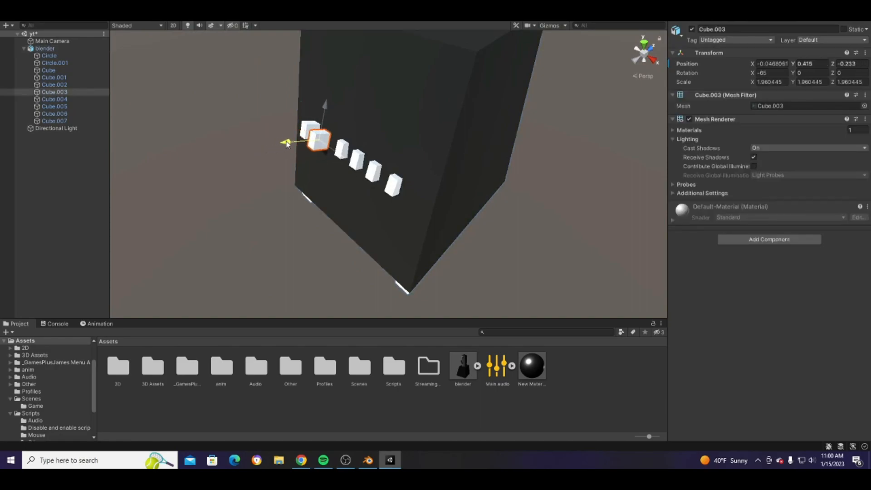
Move the third, fourth and fifth buttons, Cube.004 to Cube.006, slightly outward from the base
{"action": "left_click", "coordinate": [336, 153]}
{"action": "left_click", "coordinate": [338, 152]}
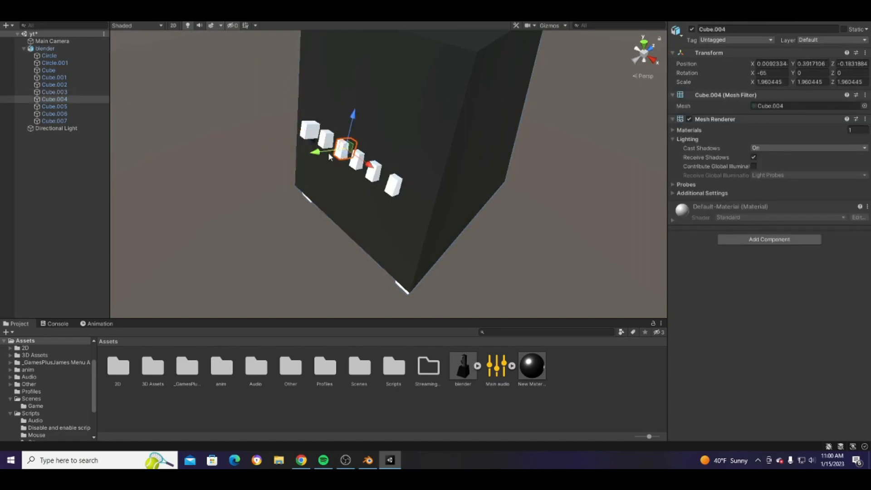
{"action": "left_click", "coordinate": [357, 166]}
{"action": "left_click", "coordinate": [357, 164]}
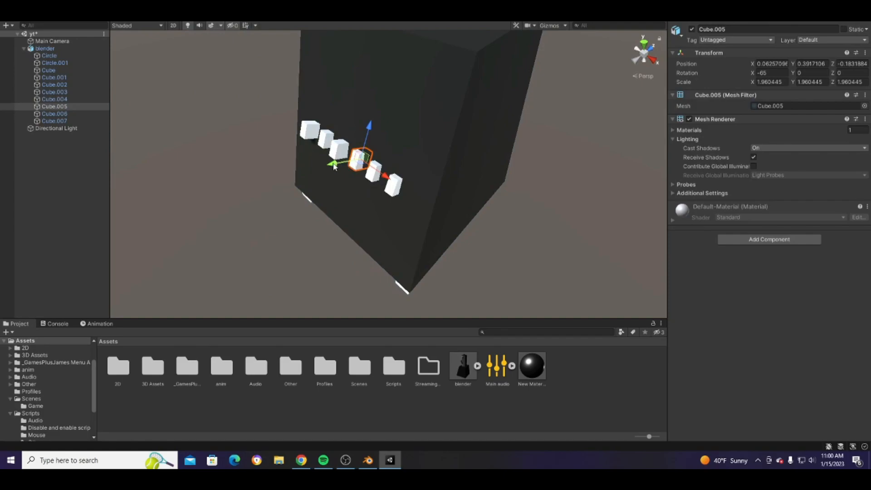
{"action": "left_click", "coordinate": [372, 181]}
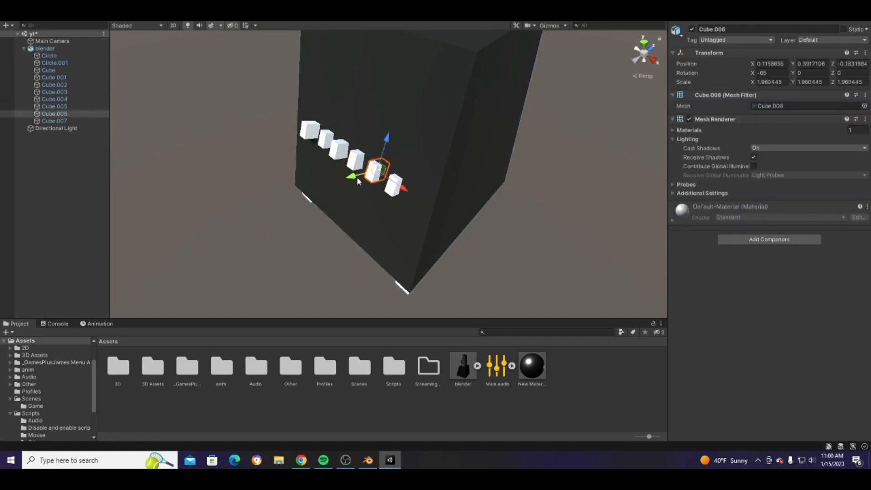
Move the sixth button, Cube.007, slightly outward from the base and save the scene
{"action": "left_click", "coordinate": [391, 192]}
{"action": "left_click_drag", "start_coordinate": [379, 191], "coordinate": [371, 193]}
{"action": "left_click", "coordinate": [276, 199]}
{"action": "key", "text": "ctrl+s"}
{"action": "key", "text": "a"}
{"action": "right_click_drag", "start_coordinate": [276, 199], "coordinate": [349, 189]}
{"action": "left_click_drag", "start_coordinate": [349, 188], "coordinate": [458, 105], "text": "alt"}
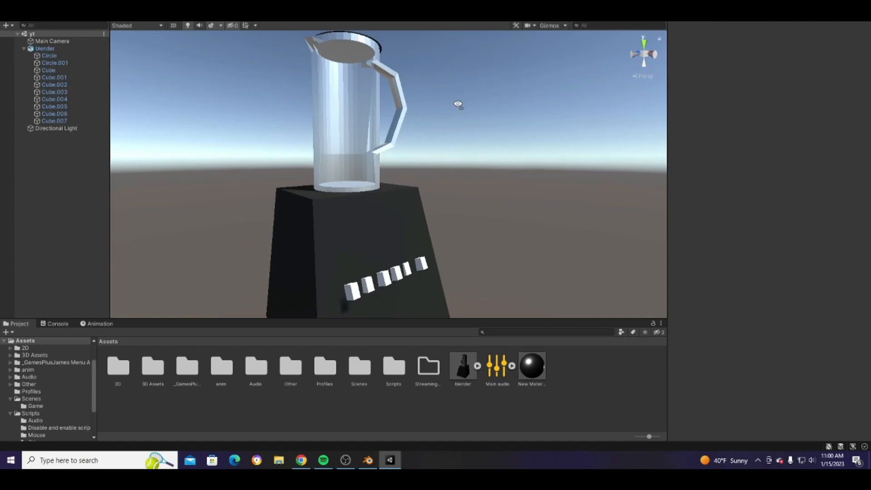